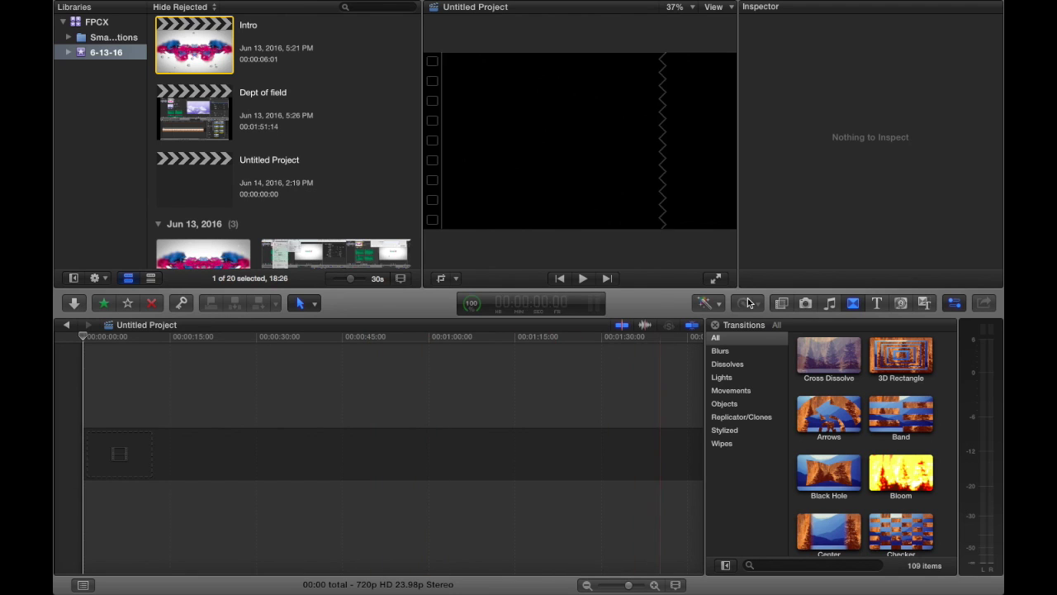
# Step: Switch the browser to Generators and scroll through the backgrounds to find Whites
pyautogui.click(899, 304)
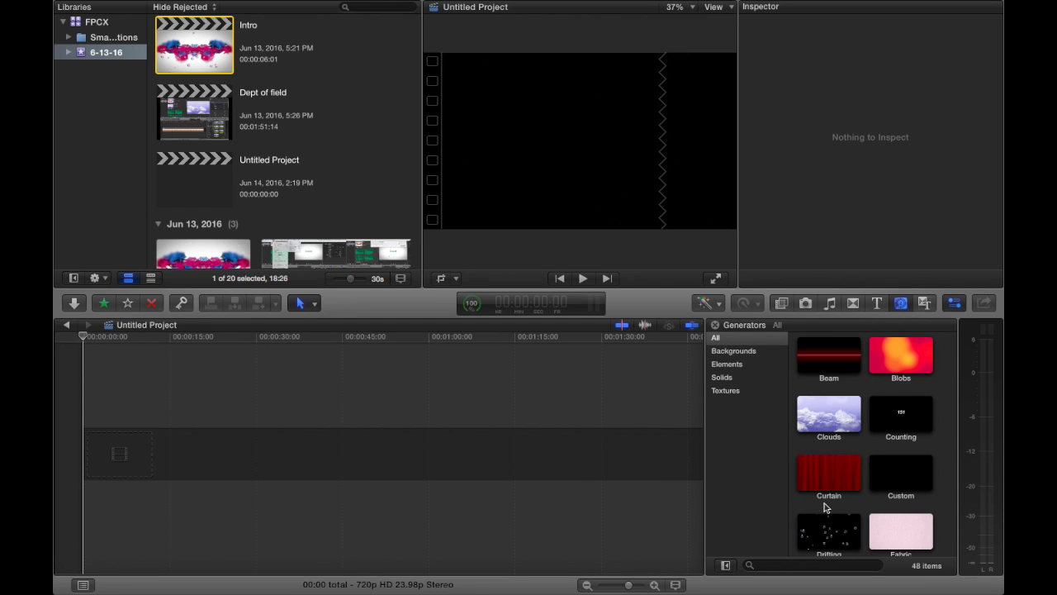
pyautogui.scroll(-3, 826, 510)
pyautogui.scroll(-1, 831, 510)
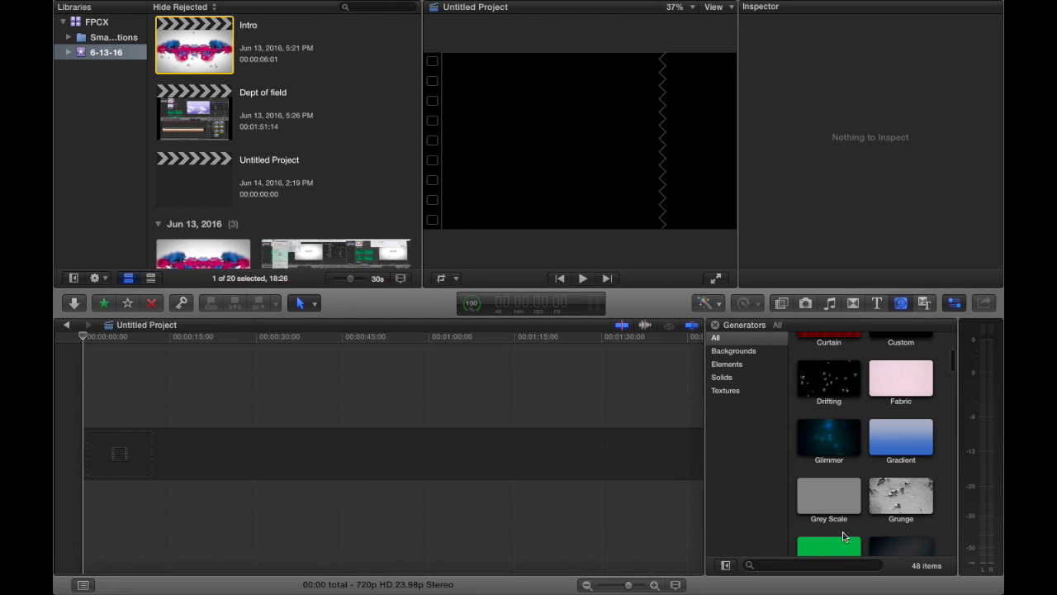
pyautogui.scroll(-8, 861, 535)
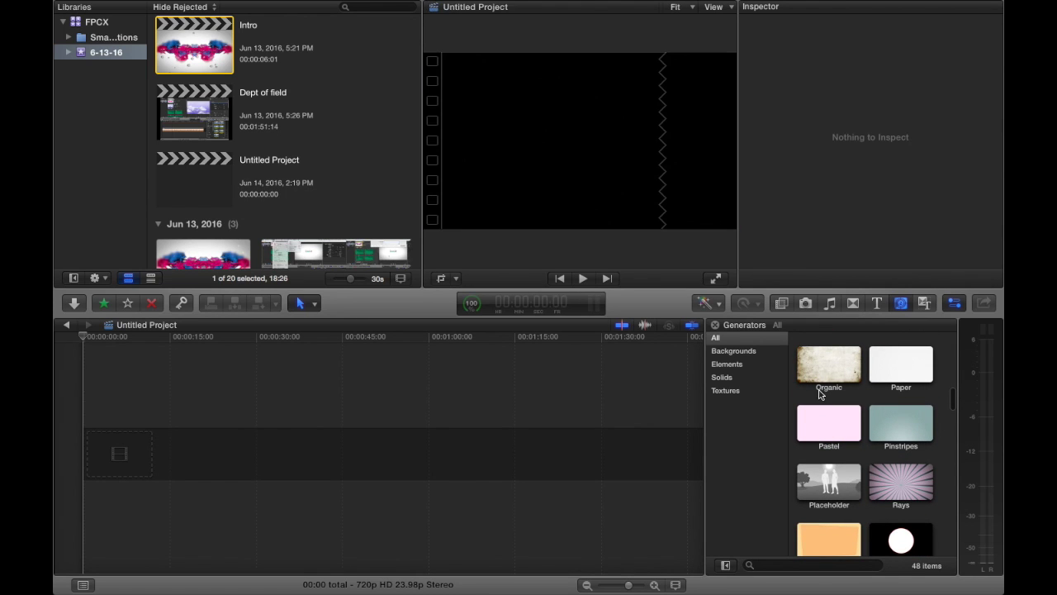
pyautogui.scroll(-1, 819, 393)
pyautogui.scroll(-10, 819, 393)
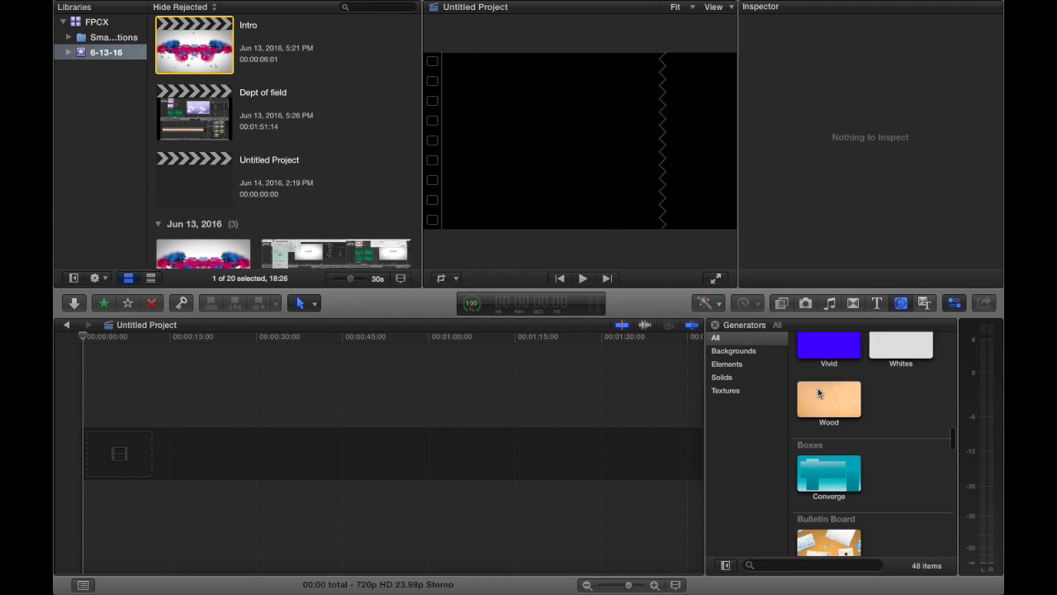
pyautogui.scroll(5, 819, 393)
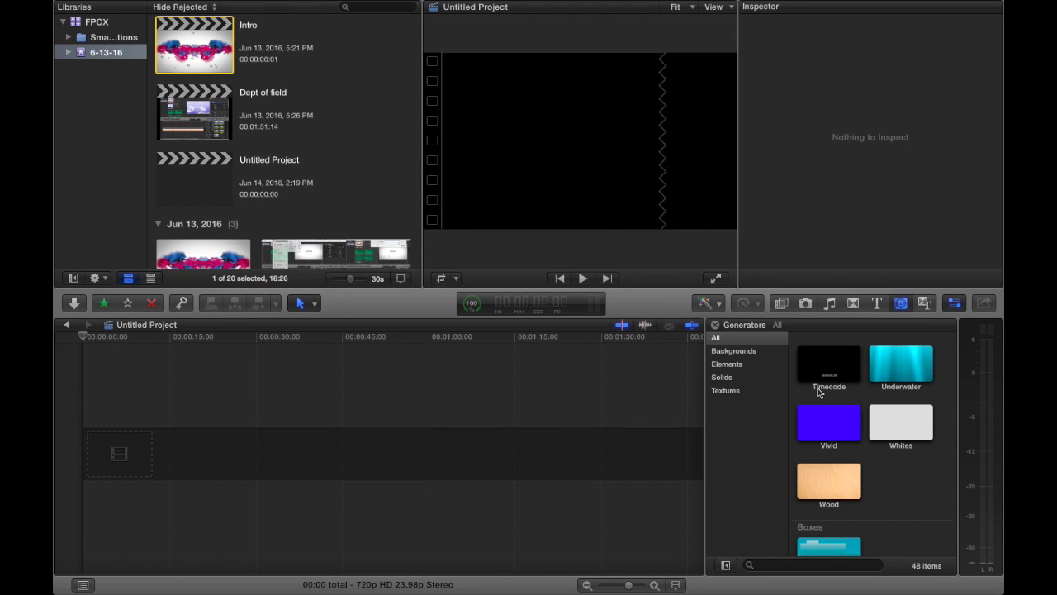
pyautogui.scroll(1, 819, 394)
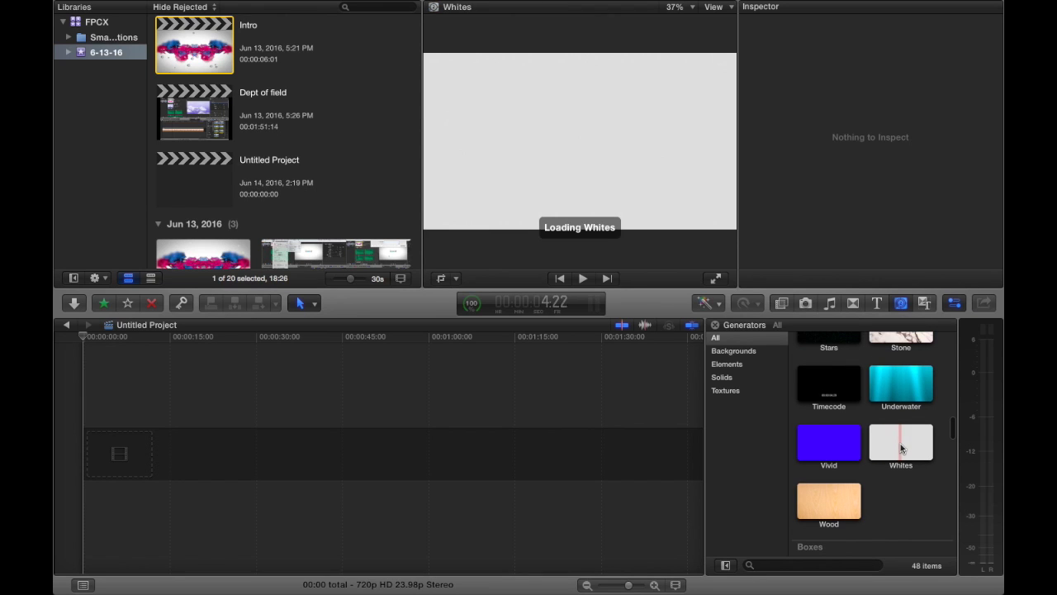
# Step: Add the Whites generator at the timeline start, keeping the 1080p HD 23.98p project format
pyautogui.moveTo(903, 447); pyautogui.dragTo(278, 465)
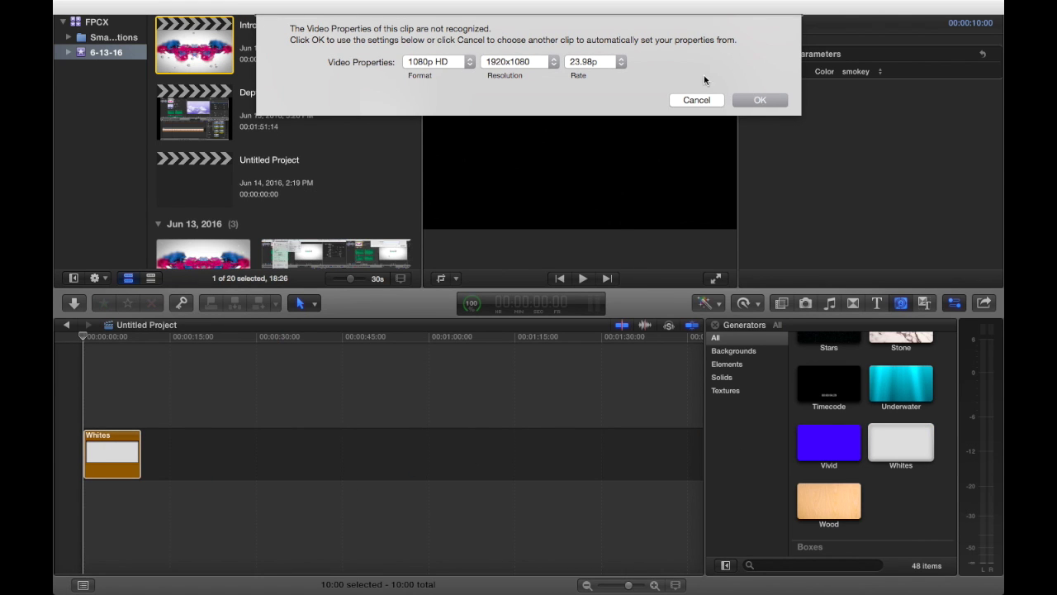
pyautogui.click(425, 66)
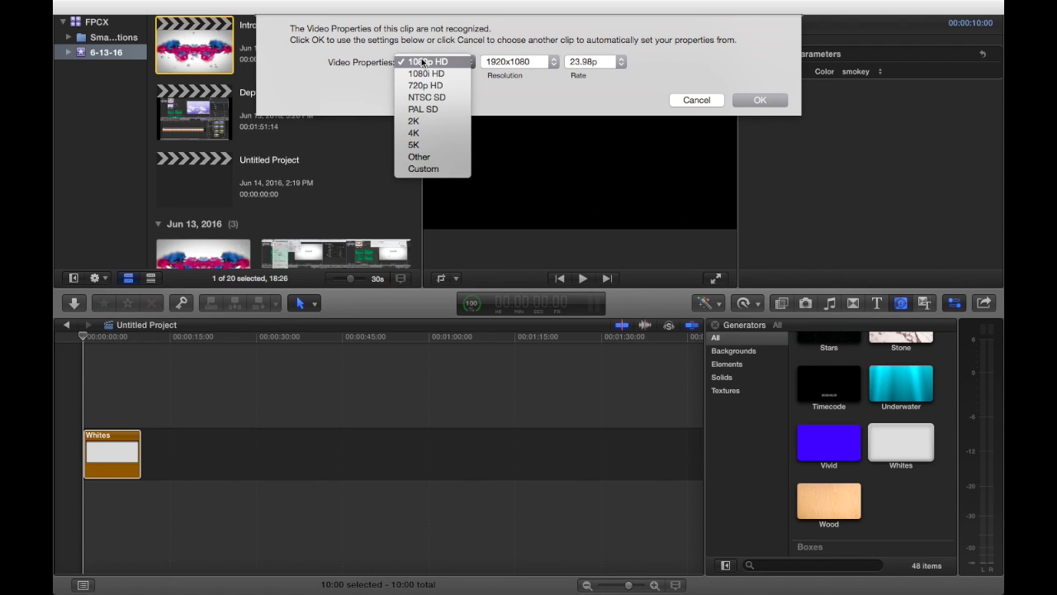
pyautogui.click(423, 62)
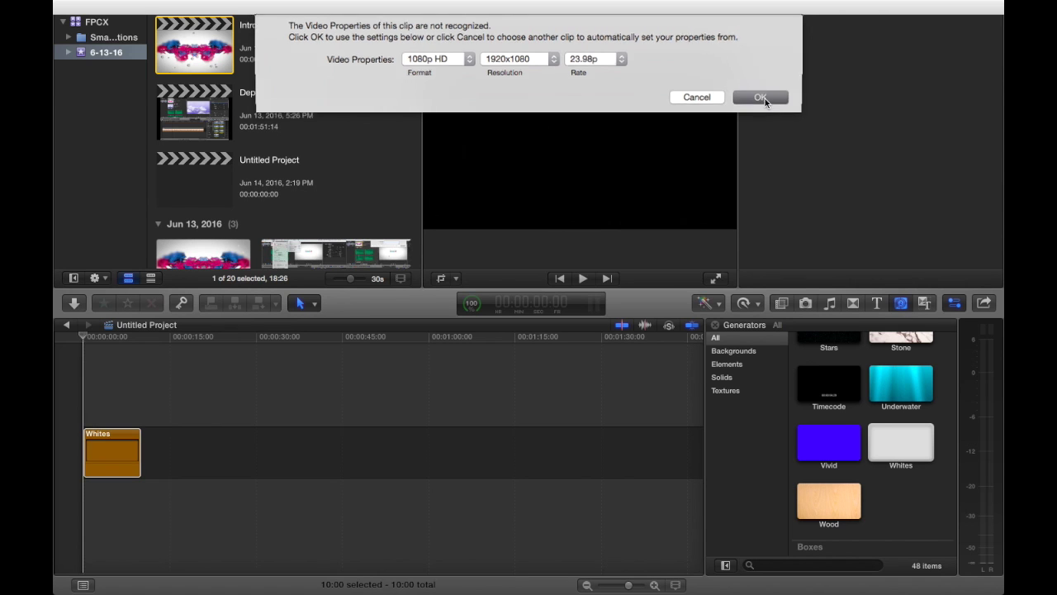
pyautogui.click(760, 99)
pyautogui.moveTo(648, 578)
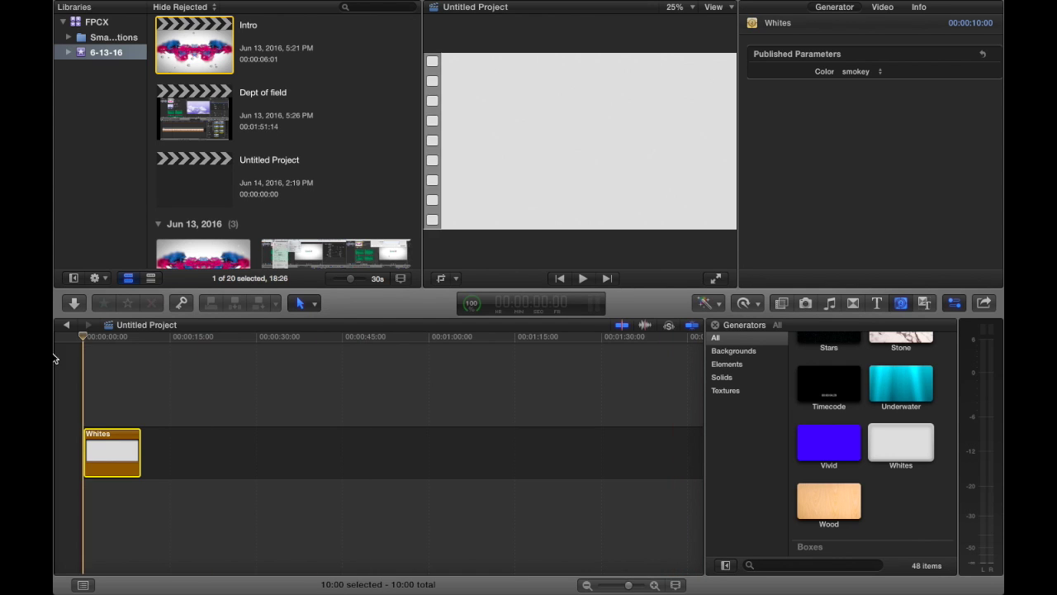
# Step: Play back the Whites clip and preview its Color options
pyautogui.click(583, 278)
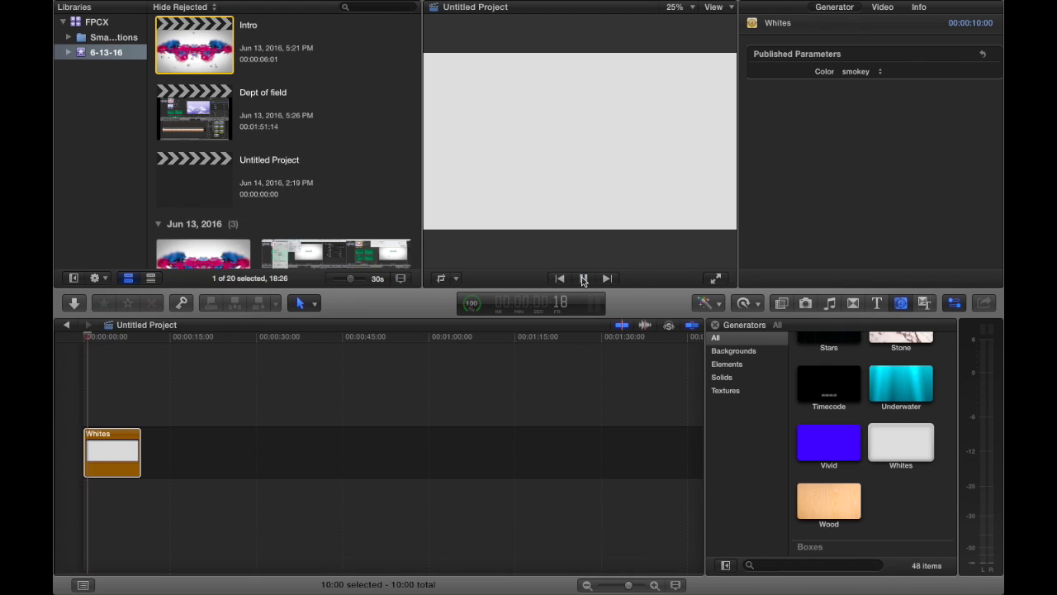
pyautogui.click(583, 278)
pyautogui.click(855, 73)
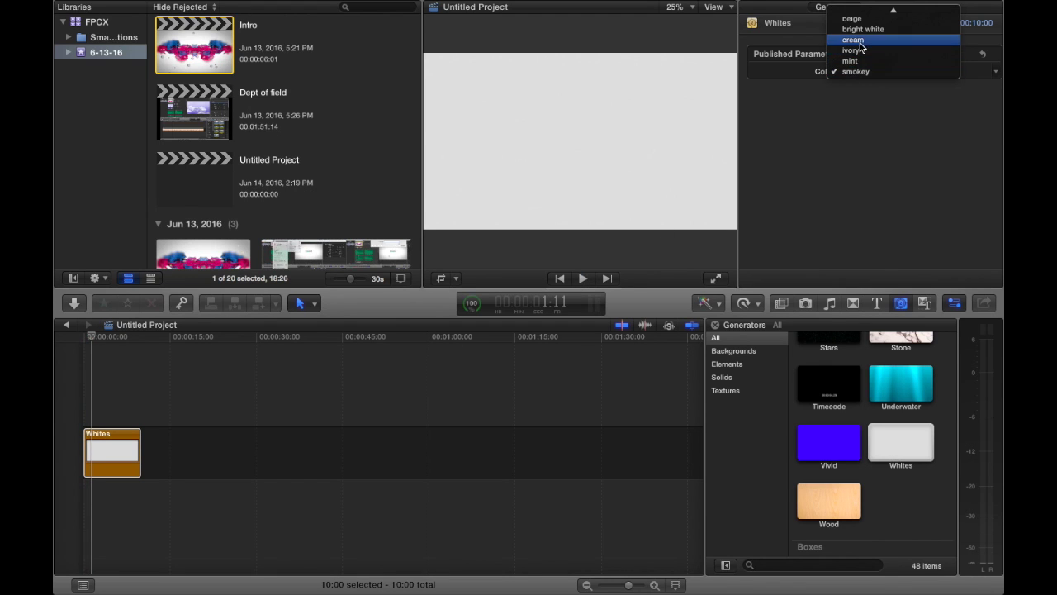
pyautogui.press('Escape')
# Step: Try cream, bright white, antique white and beige, then set the Whites colour to mint
pyautogui.click(863, 71)
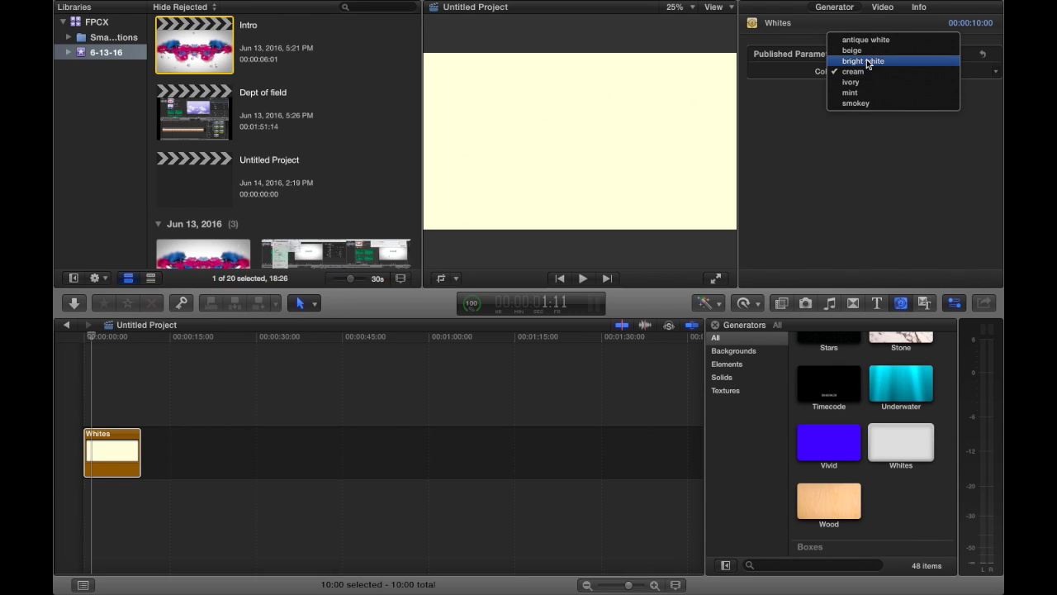
pyautogui.click(867, 60)
pyautogui.click(861, 73)
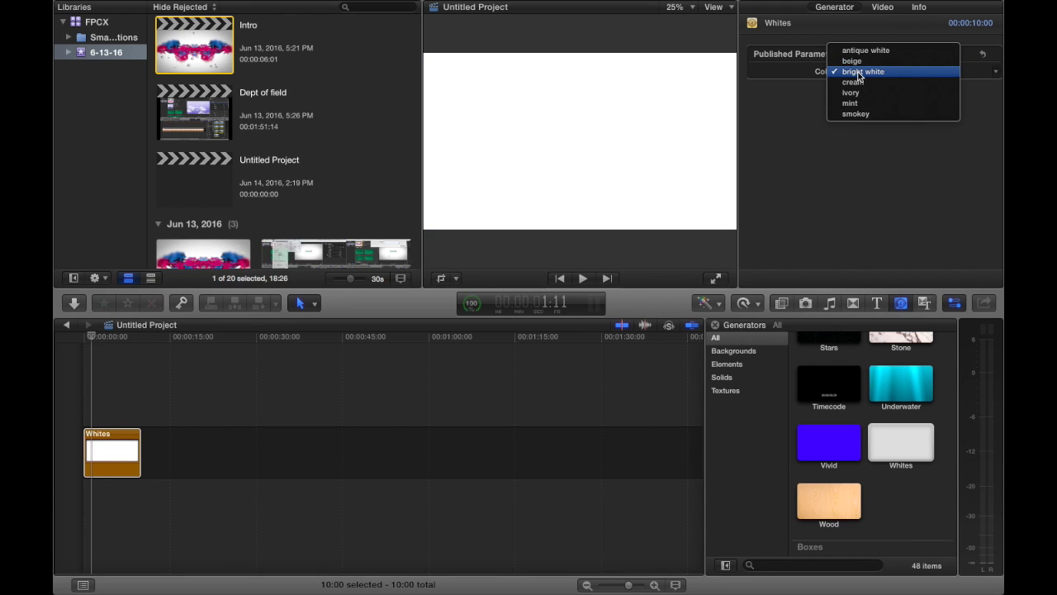
pyautogui.click(861, 50)
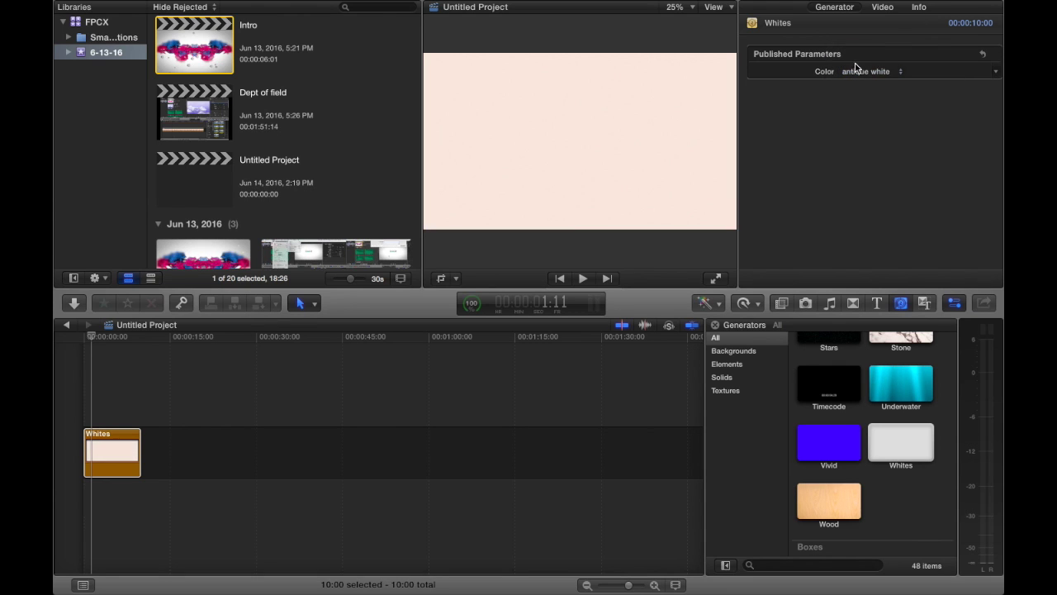
pyautogui.click(859, 72)
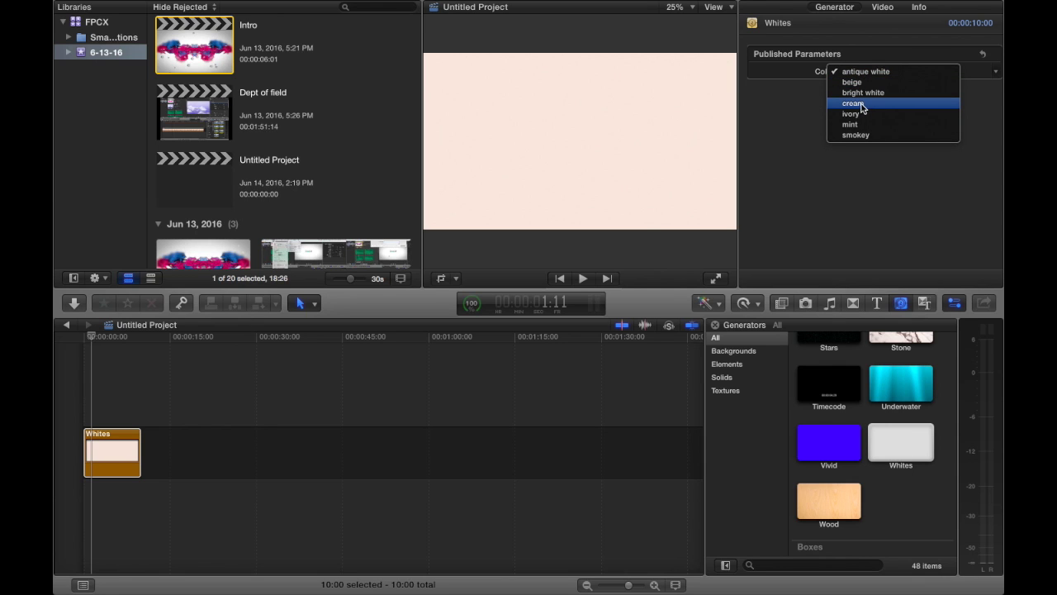
pyautogui.click(854, 81)
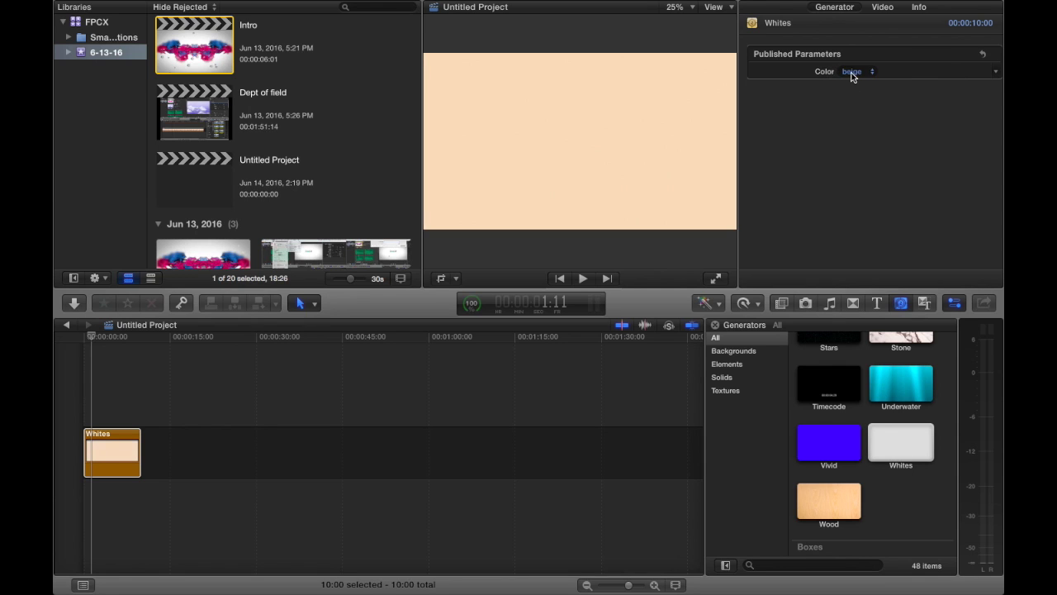
pyautogui.click(853, 74)
pyautogui.click(860, 114)
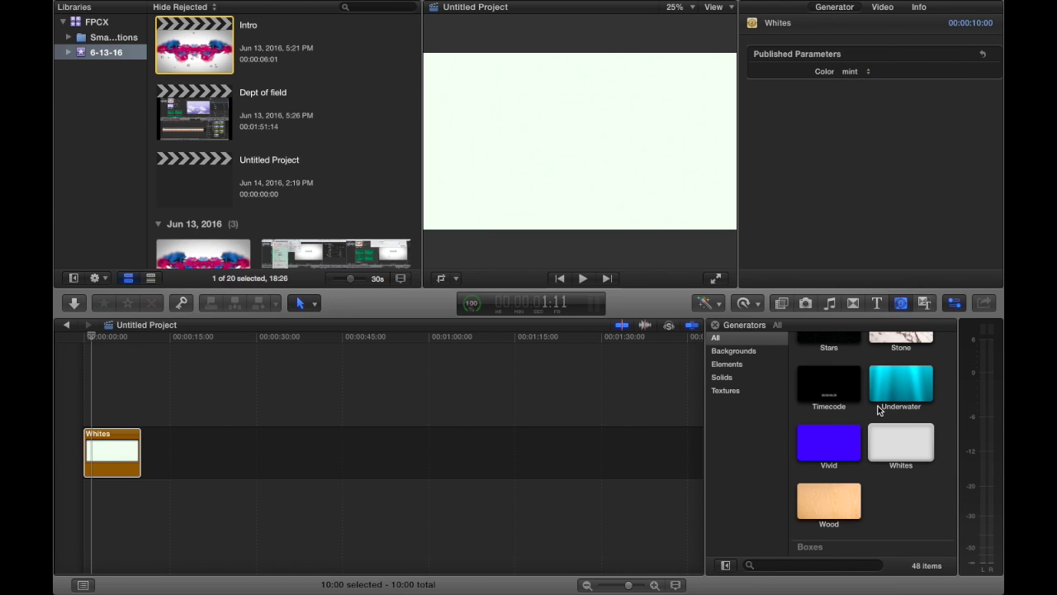
pyautogui.scroll(3, 878, 405)
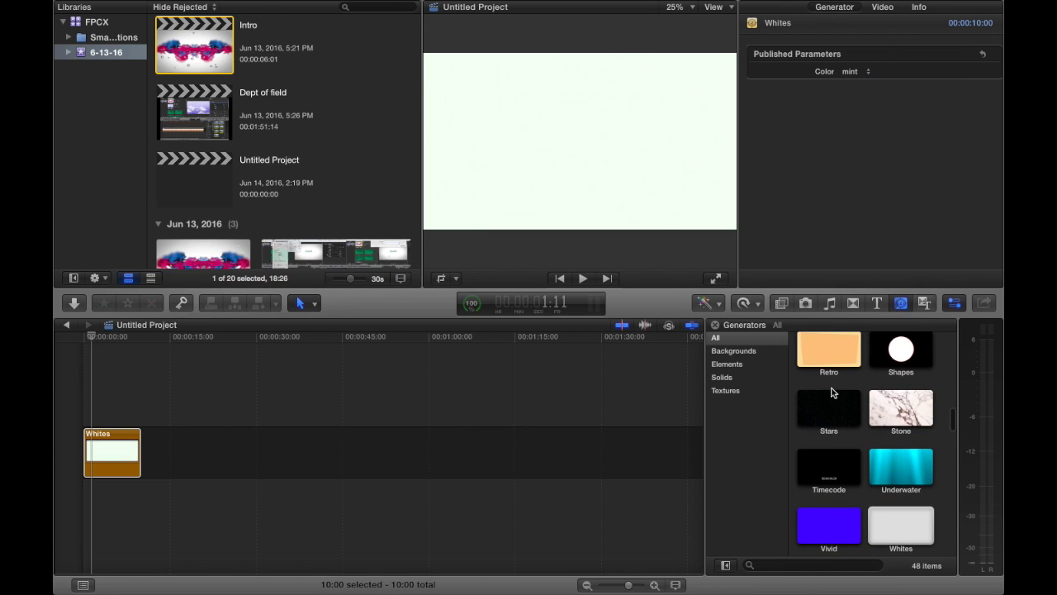
# Step: Place the Drifting generator above Whites and trim it to 10 seconds
pyautogui.scroll(3, 833, 393)
pyautogui.scroll(5, 833, 393)
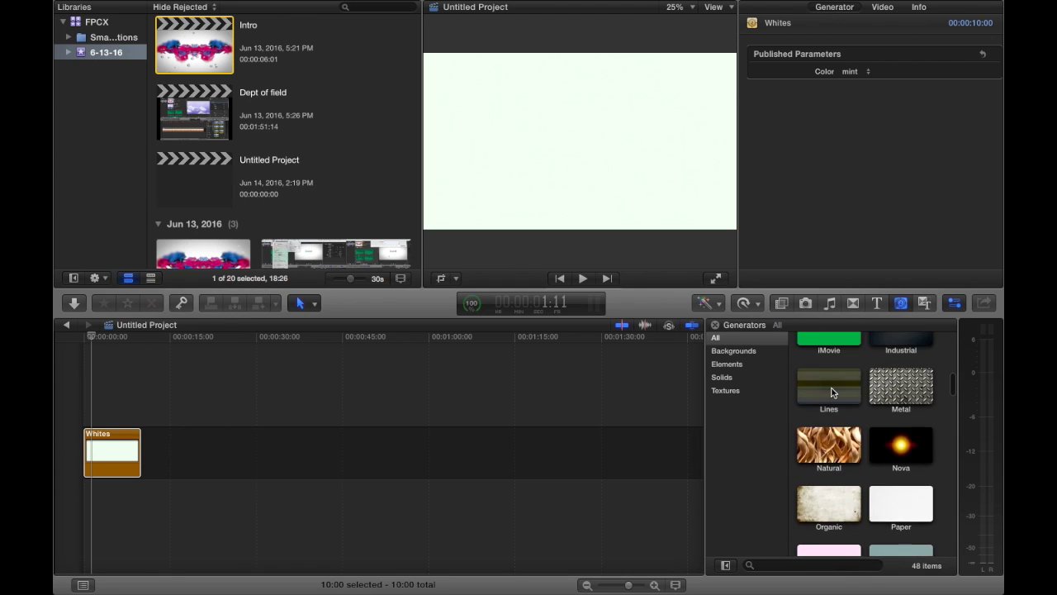
pyautogui.scroll(1, 832, 393)
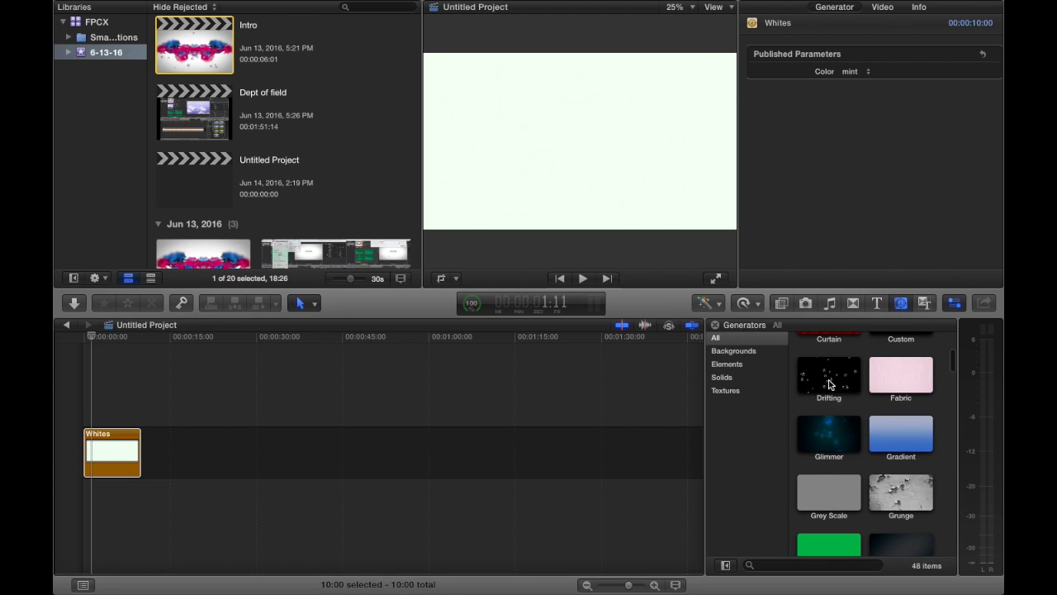
pyautogui.moveTo(829, 385); pyautogui.dragTo(79, 384)
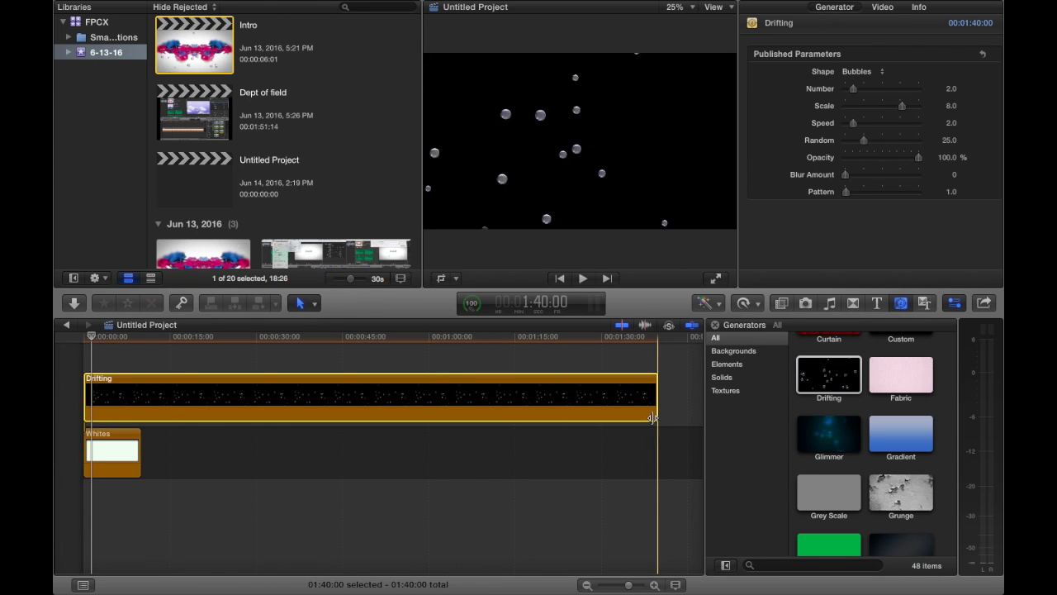
pyautogui.click(657, 417)
pyautogui.press(',')
pyautogui.press(',')
pyautogui.press(',')
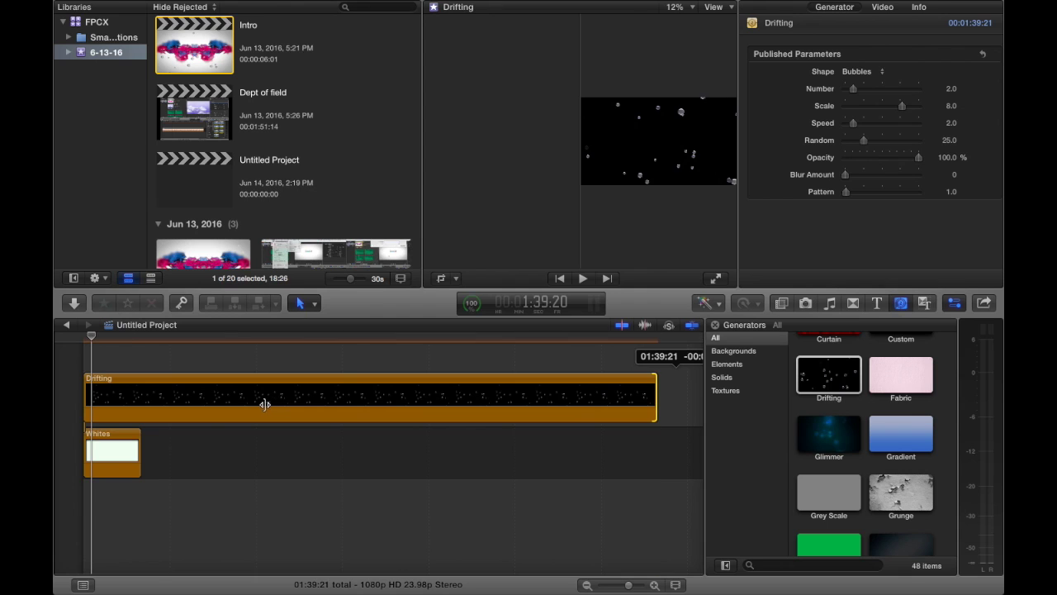
pyautogui.moveTo(208, 408); pyautogui.dragTo(141, 407)
pyautogui.click(110, 393)
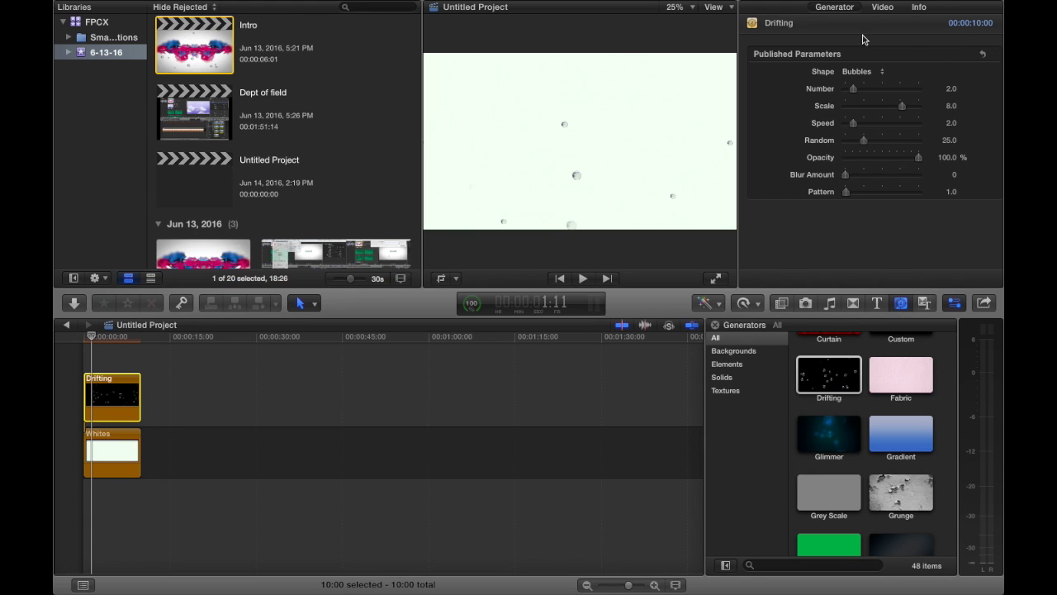
# Step: Switch the Drifting particle shape to Sparks and raise their Number
pyautogui.click(856, 71)
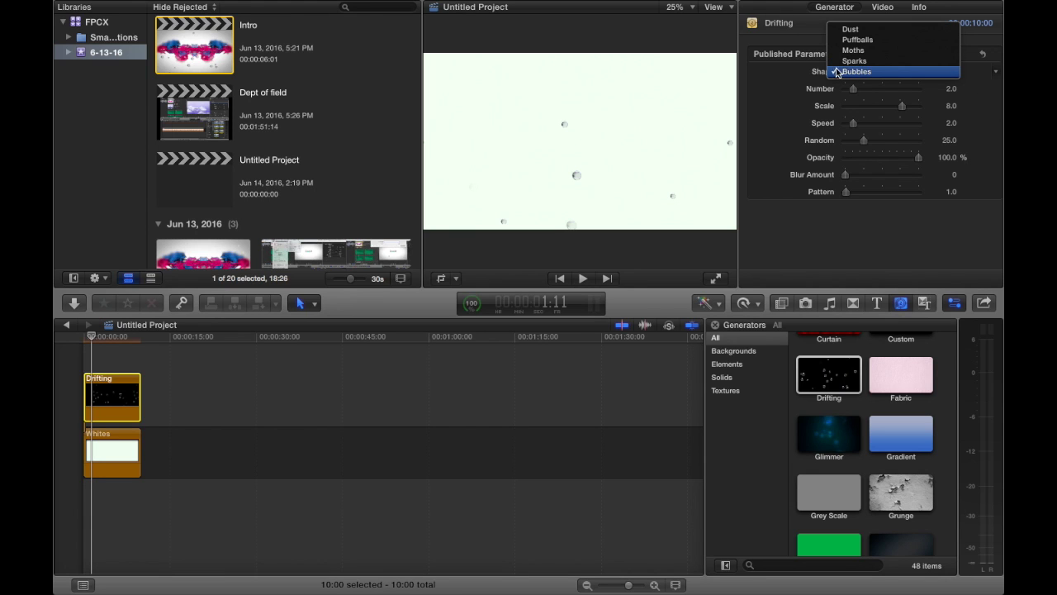
pyautogui.click(837, 64)
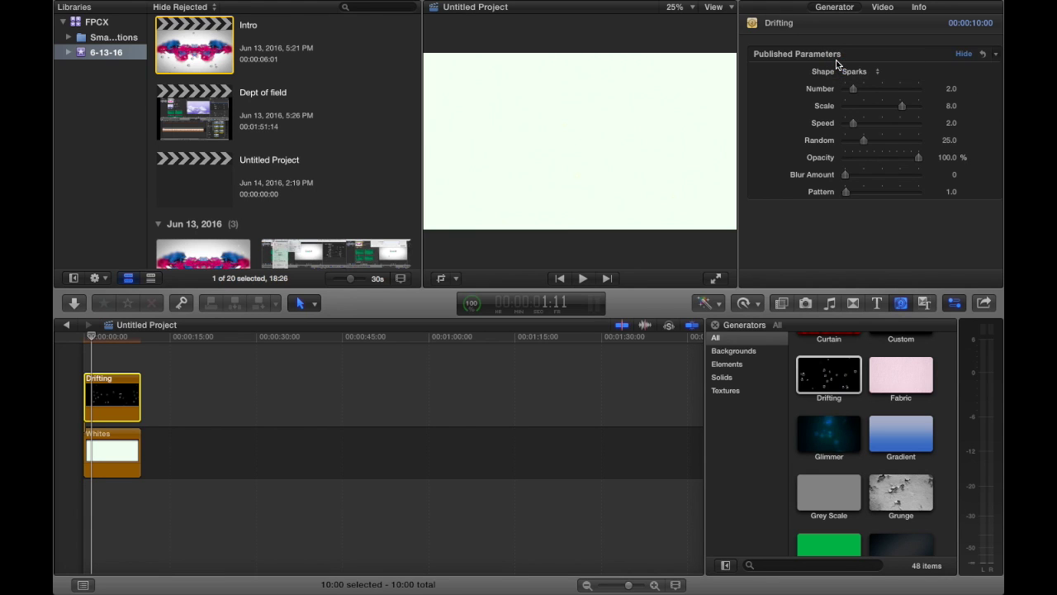
pyautogui.moveTo(856, 91); pyautogui.dragTo(880, 96)
# Step: Raise the Drifting generator's Scale from 8.0 to 10.0
pyautogui.click(882, 7)
pyautogui.click(835, 6)
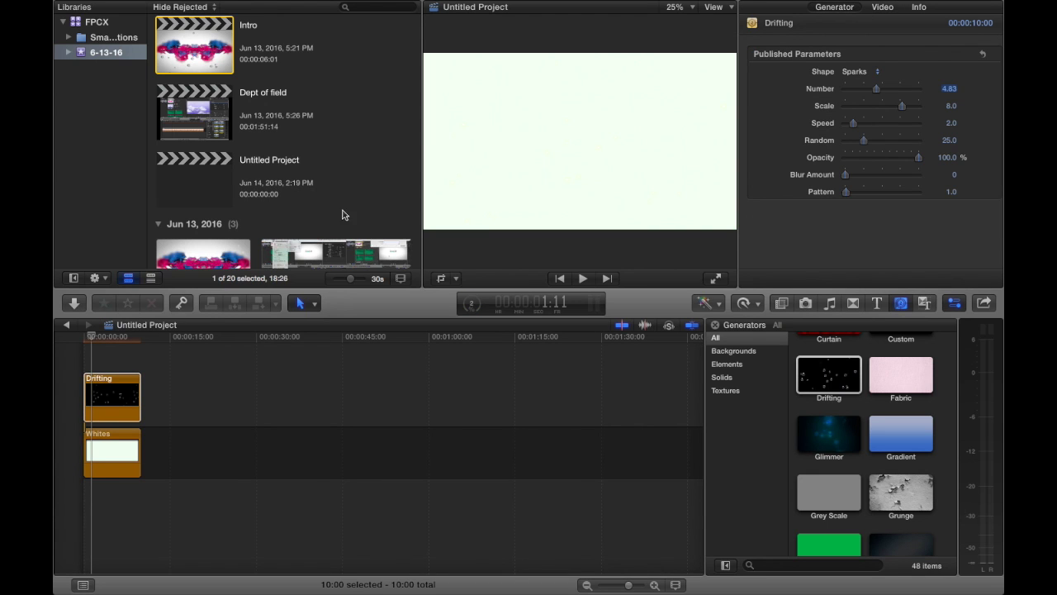
pyautogui.click(88, 394)
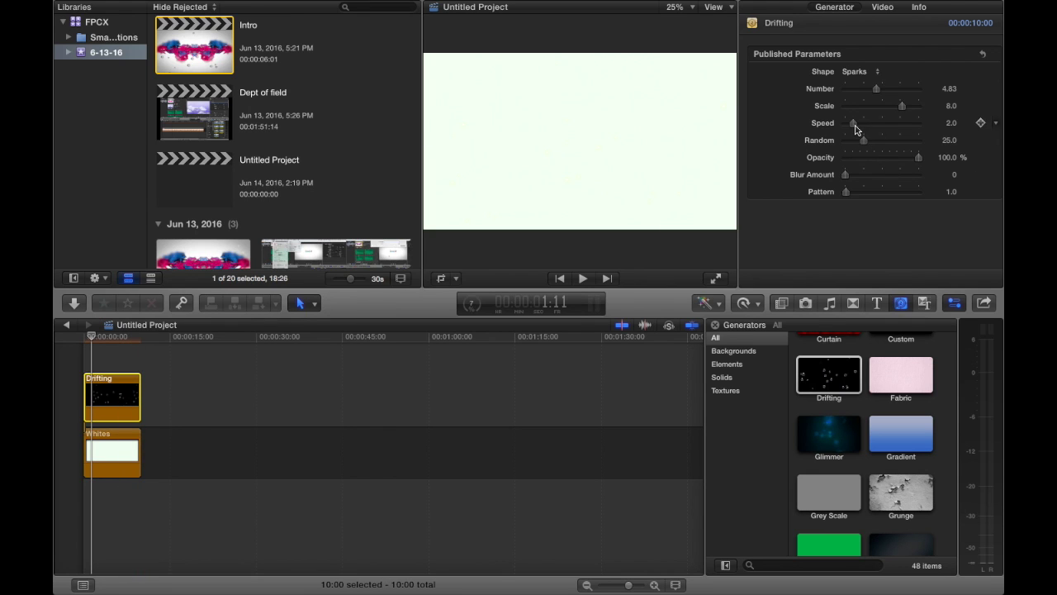
pyautogui.moveTo(903, 106); pyautogui.dragTo(927, 110)
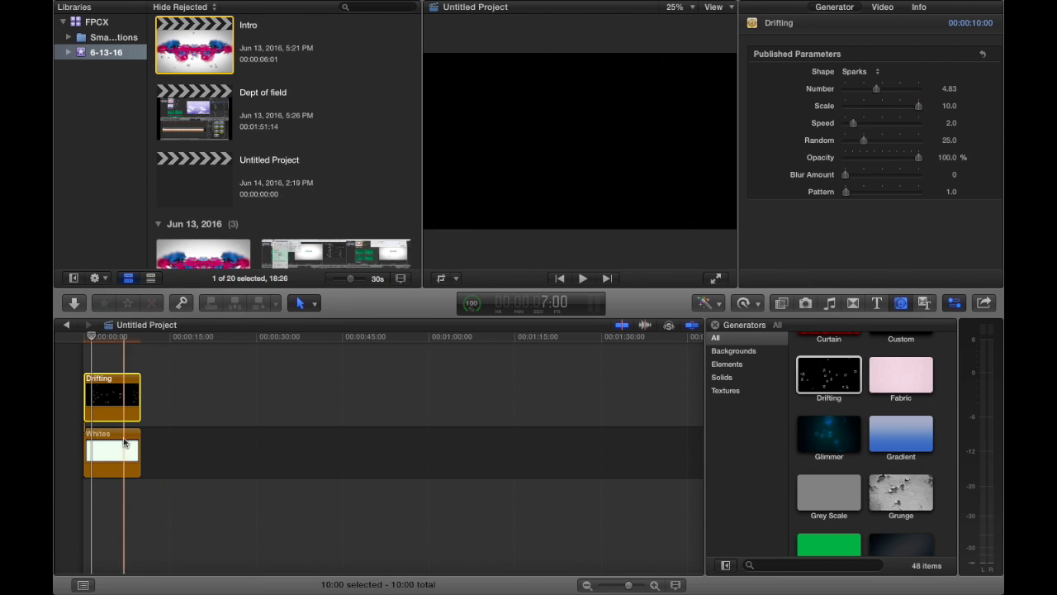
# Step: Set the Whites background colour to smokey and play back the layered clips
pyautogui.click(124, 442)
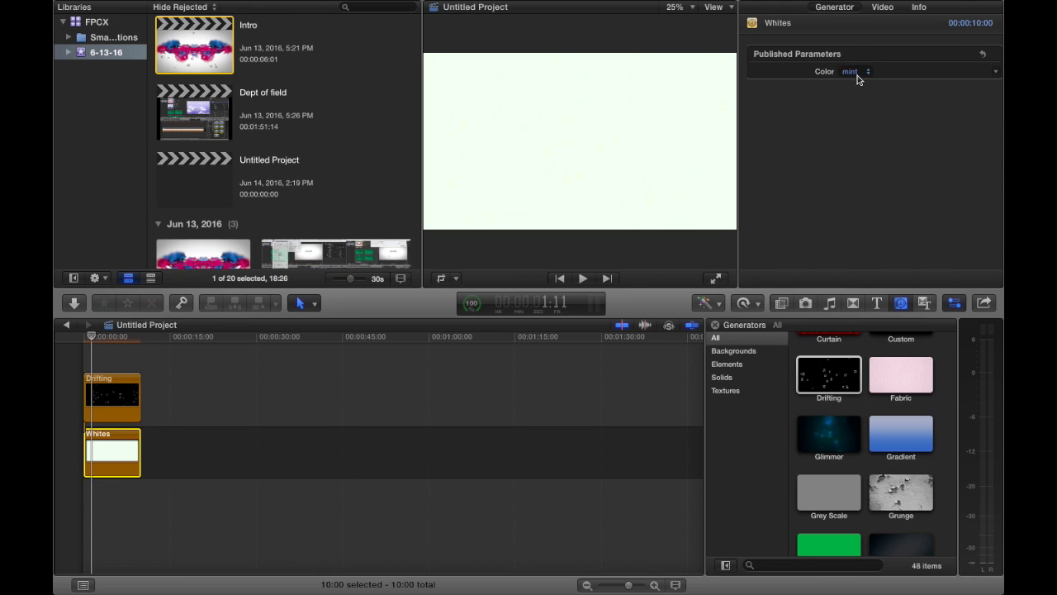
pyautogui.click(856, 74)
pyautogui.click(859, 84)
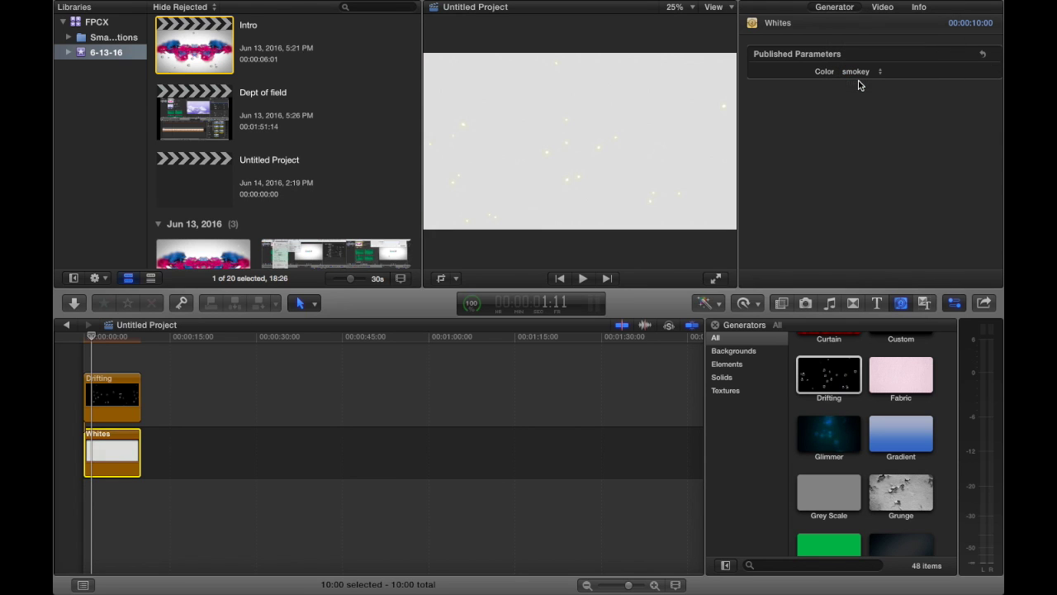
pyautogui.click(83, 395)
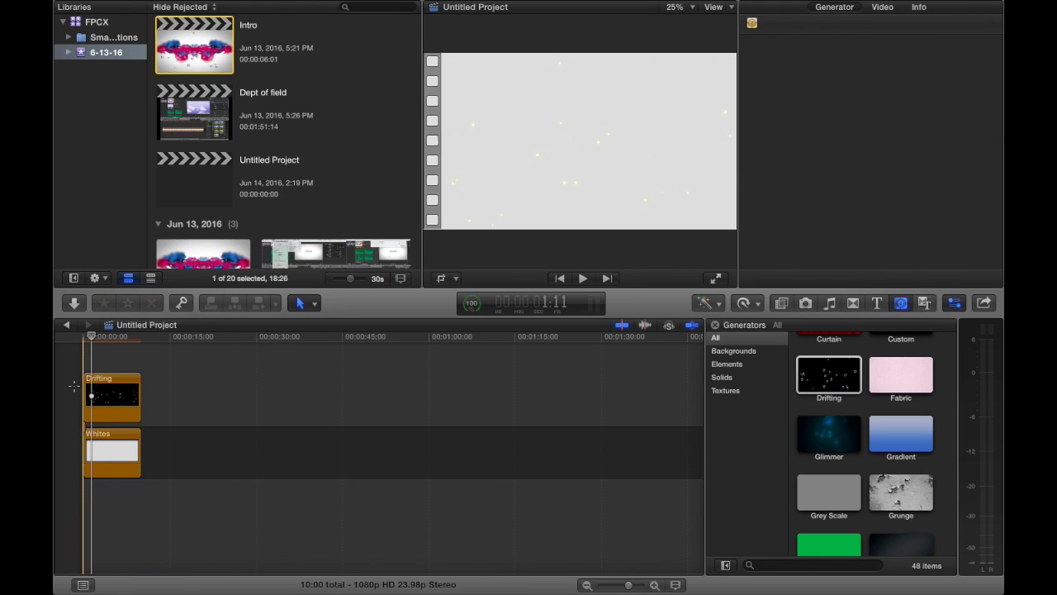
pyautogui.press('space')
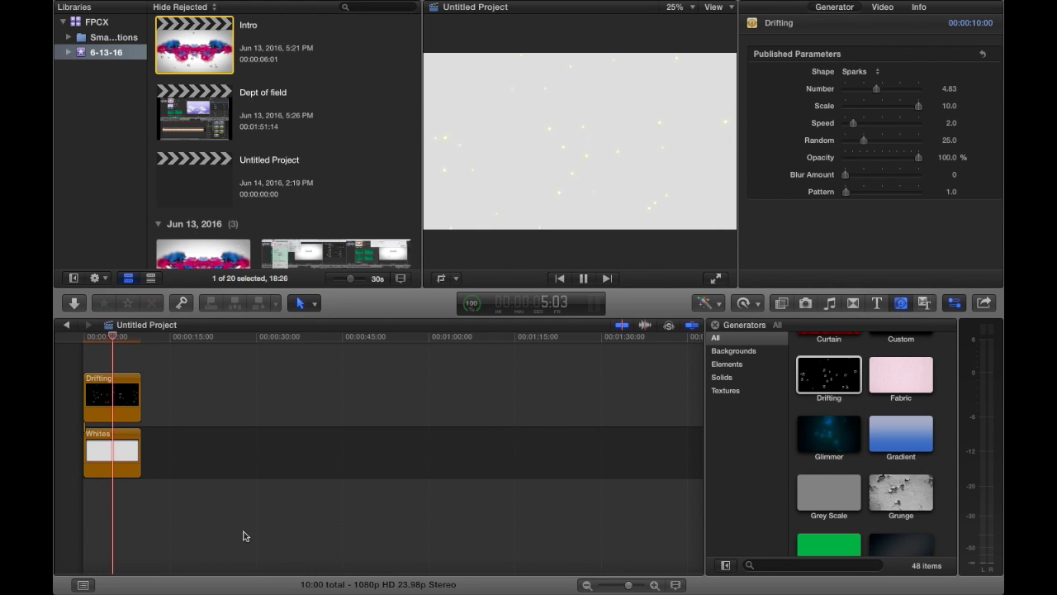
pyautogui.press('space')
# Step: Add the Blobs generator above Drifting and trim it to 10 seconds
pyautogui.scroll(-5, 907, 480)
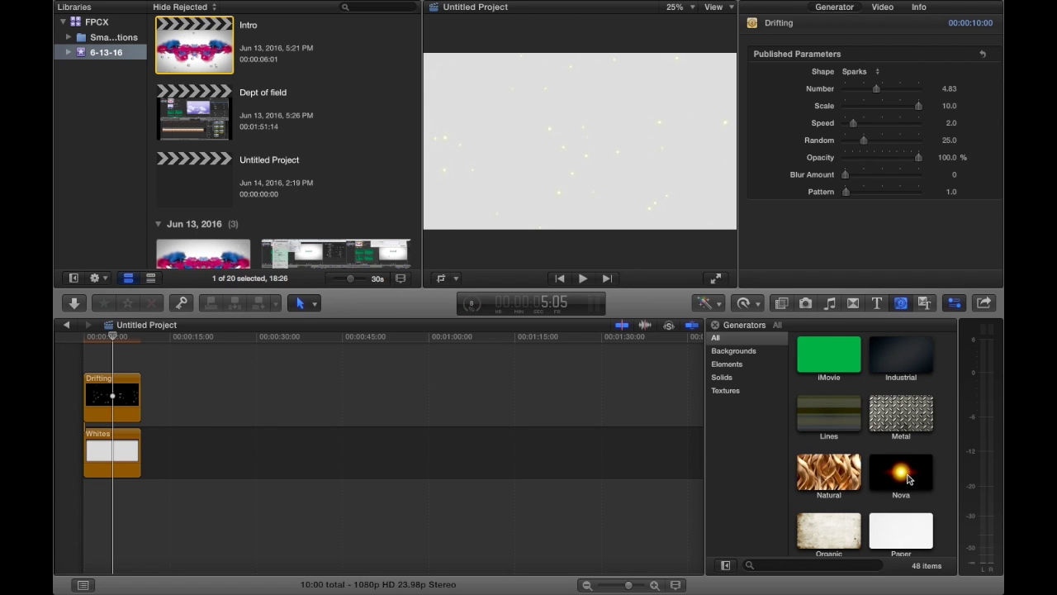
pyautogui.scroll(10, 907, 479)
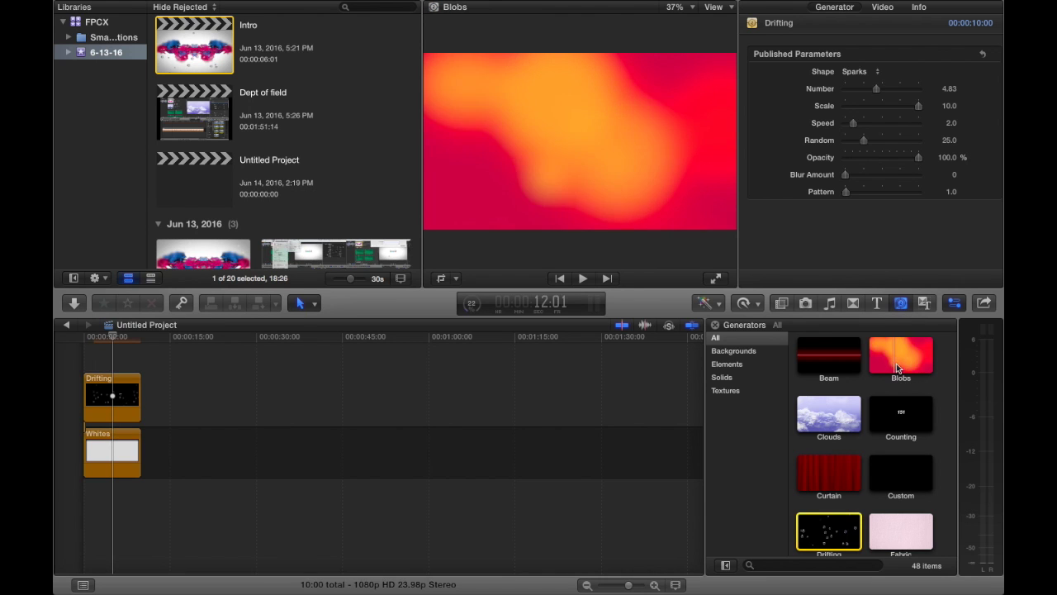
pyautogui.moveTo(909, 347); pyautogui.dragTo(90, 350)
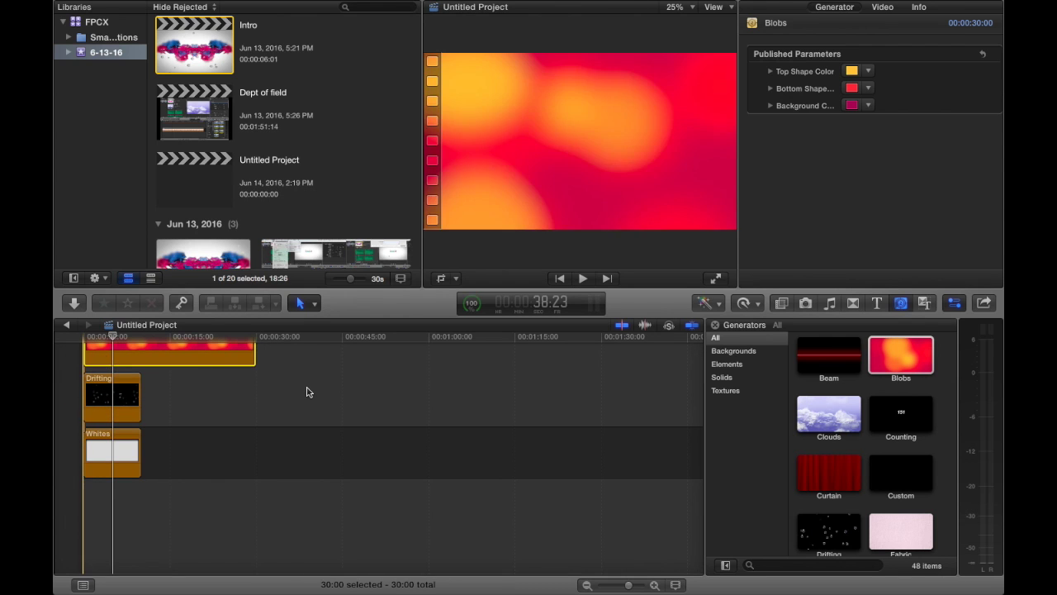
pyautogui.moveTo(255, 373); pyautogui.dragTo(140, 375)
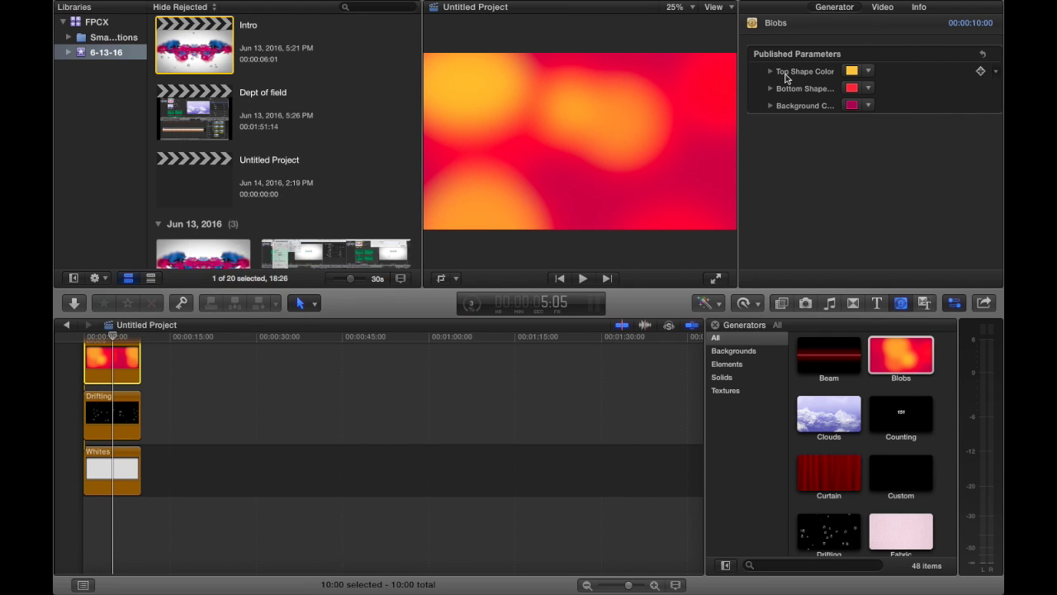
pyautogui.click(855, 71)
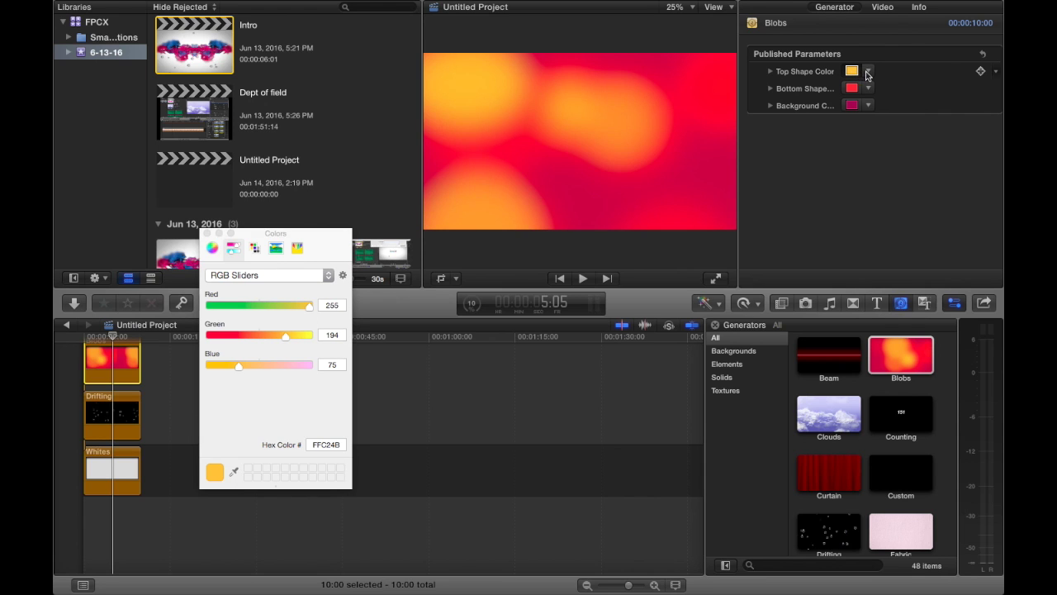
# Step: Make the Blobs Top and Bottom Shape Colors pale yellow
pyautogui.click(207, 234)
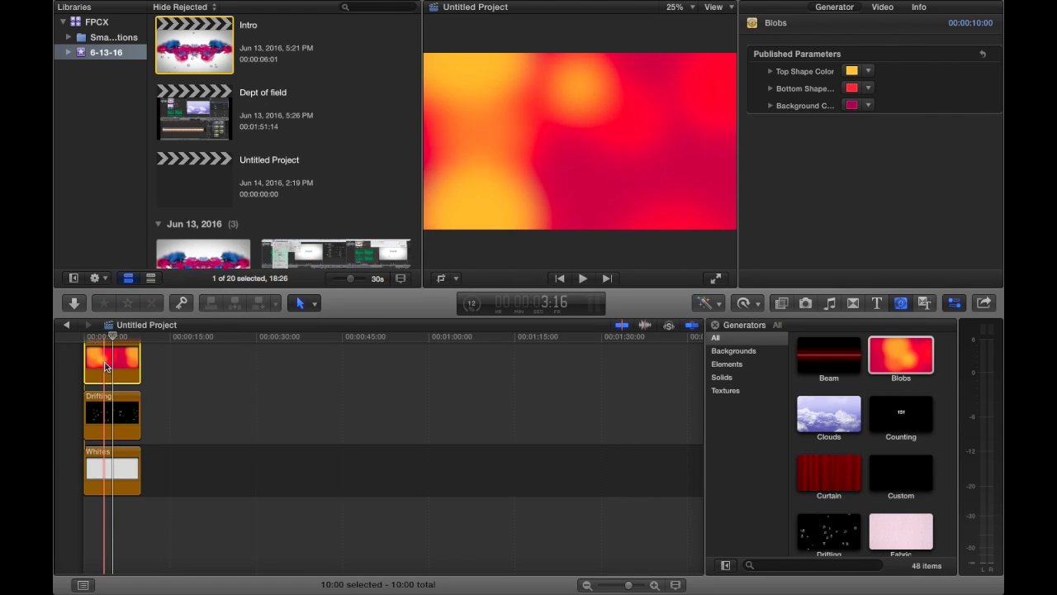
pyautogui.click(867, 74)
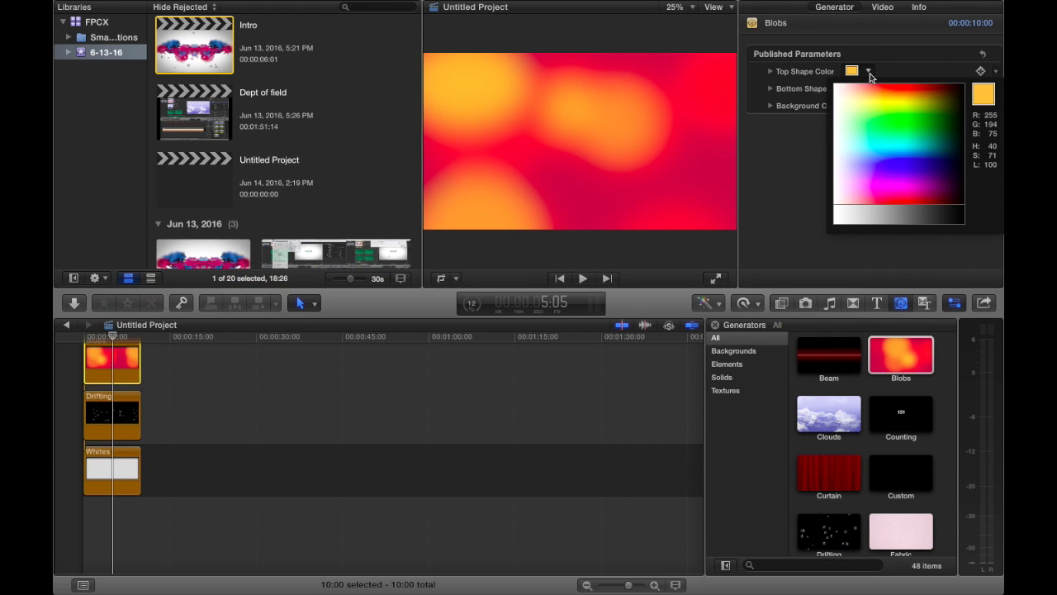
pyautogui.click(850, 111)
pyautogui.moveTo(863, 109); pyautogui.dragTo(864, 104)
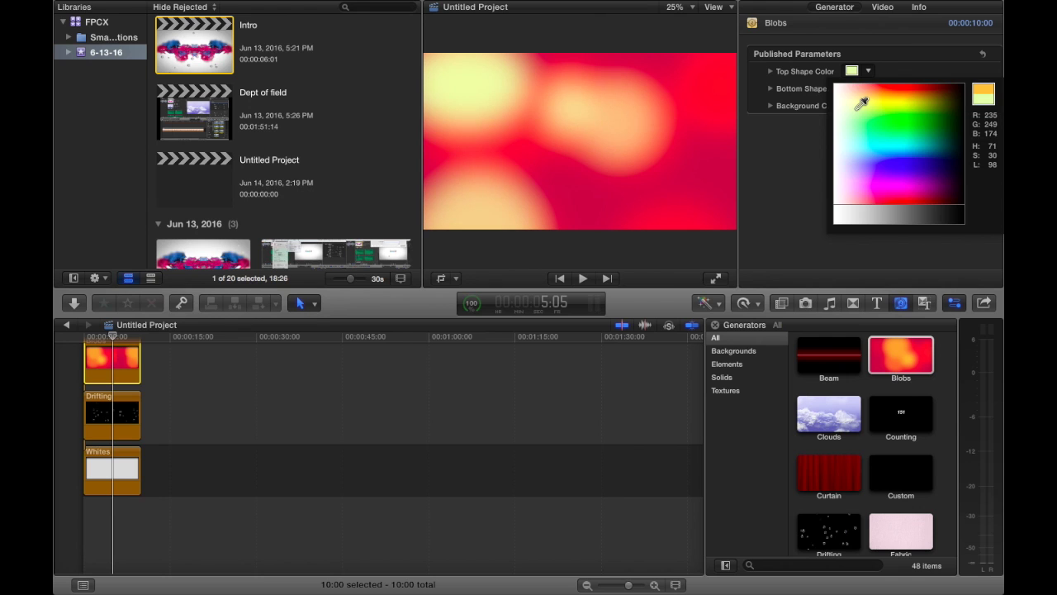
pyautogui.press('Escape')
pyautogui.click(868, 89)
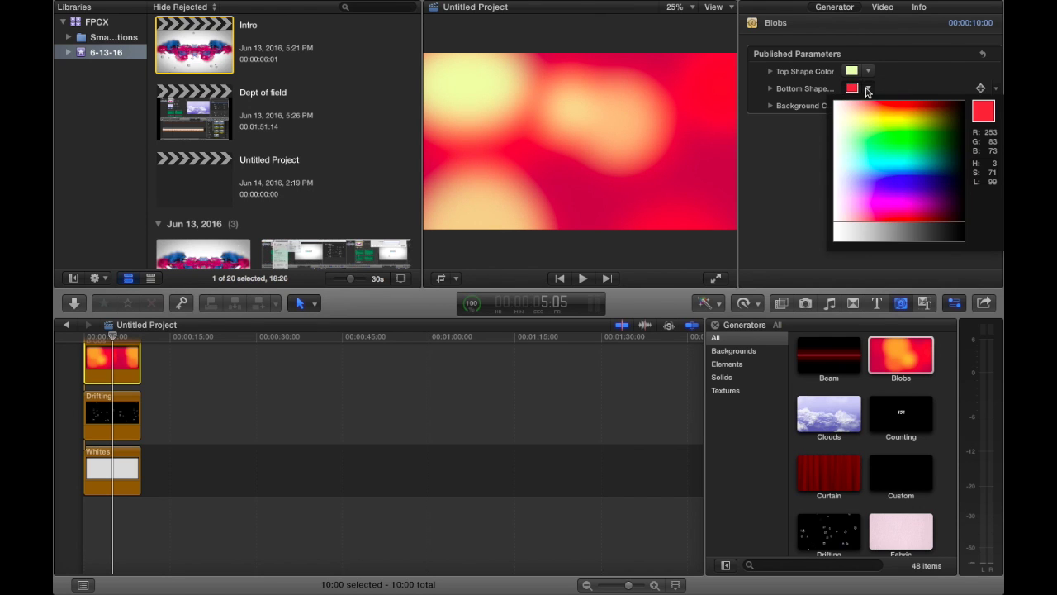
pyautogui.moveTo(846, 153); pyautogui.dragTo(853, 116)
pyautogui.press('Escape')
# Step: Set the Blobs Background Color to dark blue
pyautogui.click(867, 106)
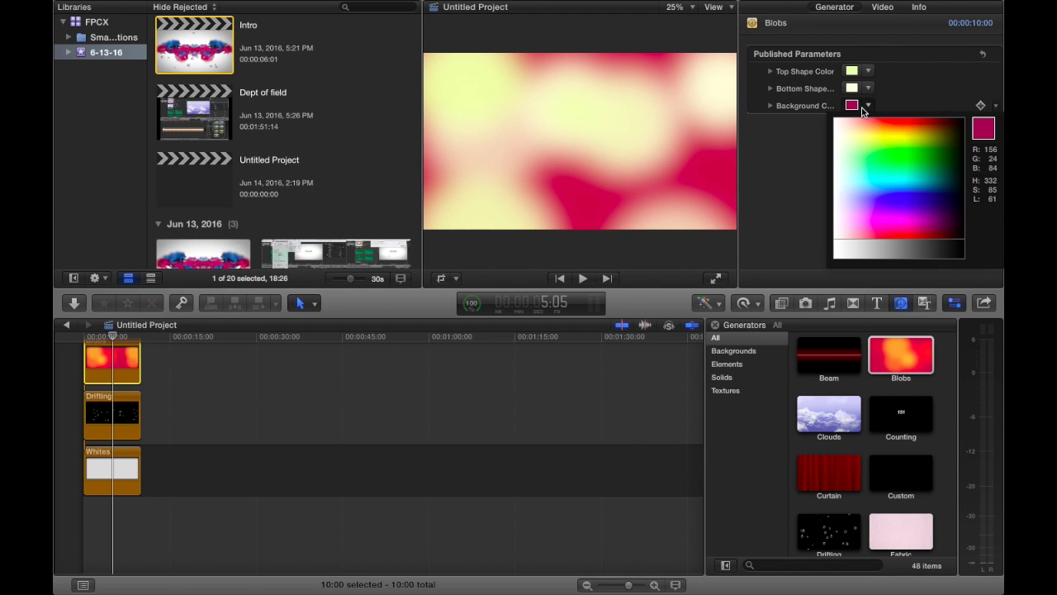
pyautogui.click(866, 125)
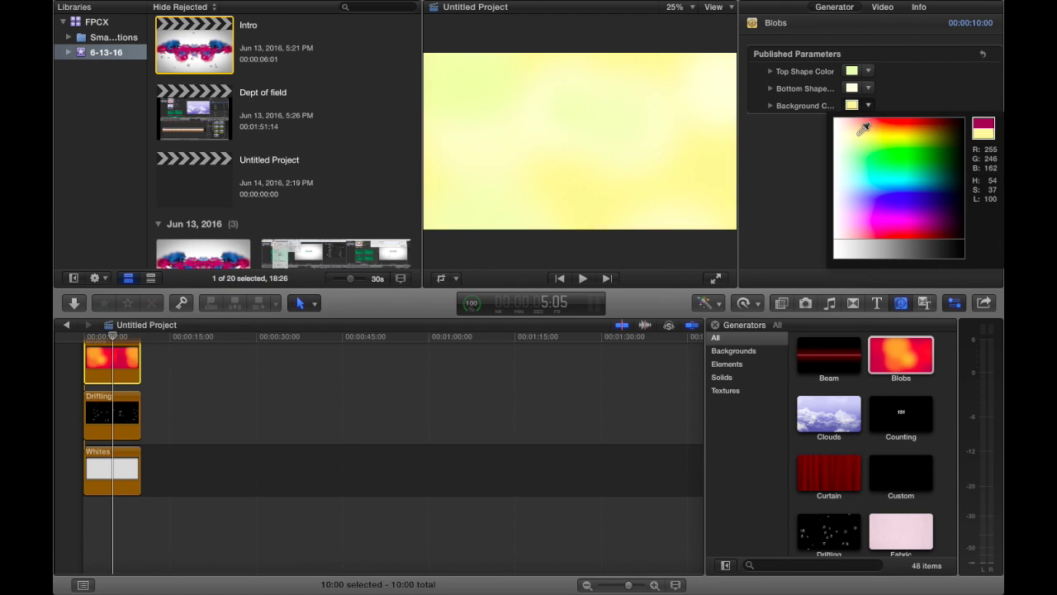
pyautogui.click(948, 177)
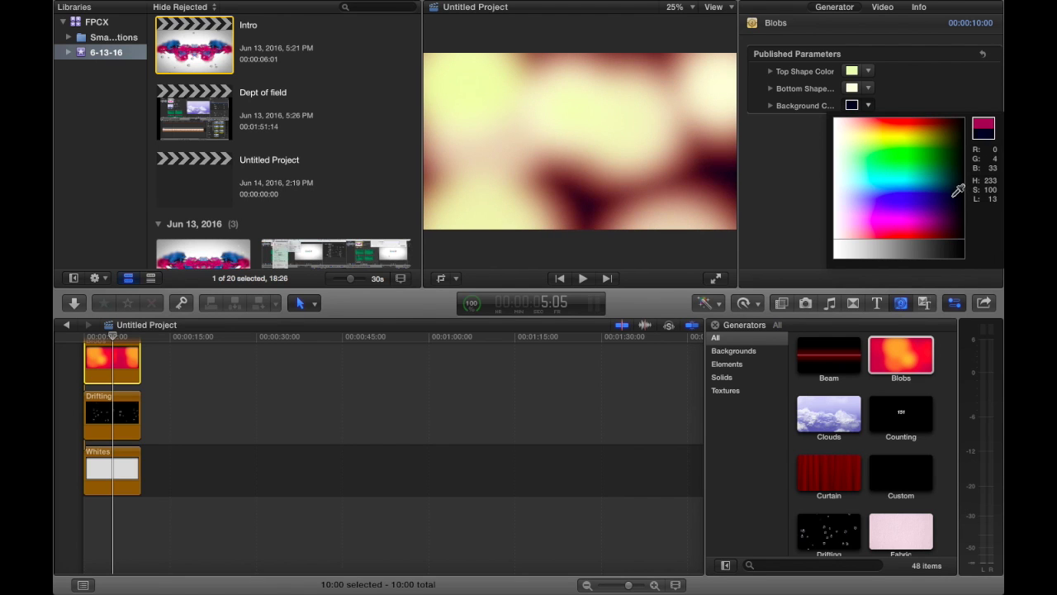
pyautogui.click(948, 198)
pyautogui.press('Escape')
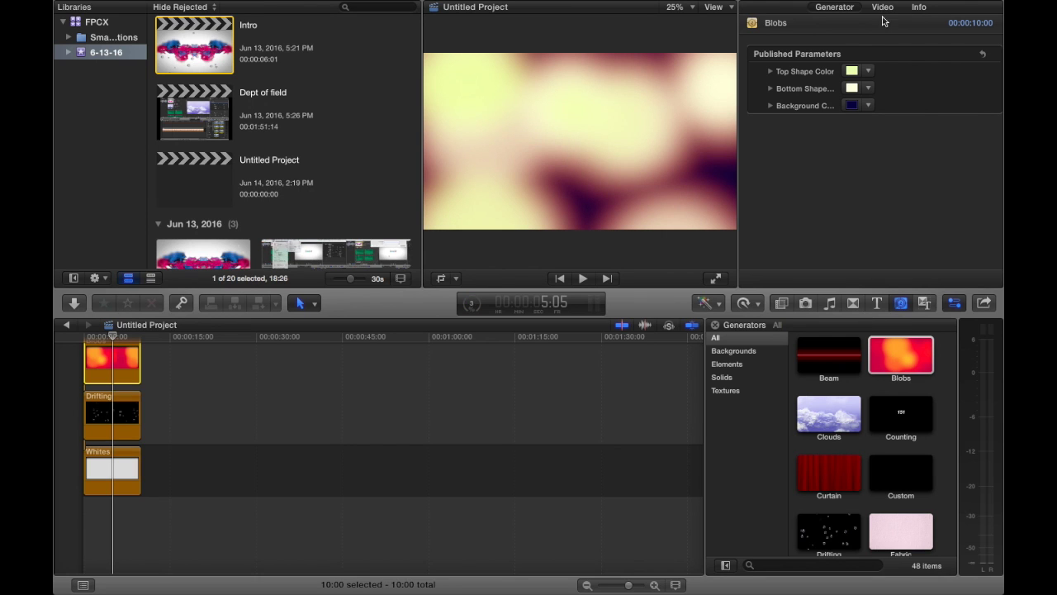
# Step: Lower the Blobs clip's opacity to about 31% and play the project
pyautogui.click(882, 8)
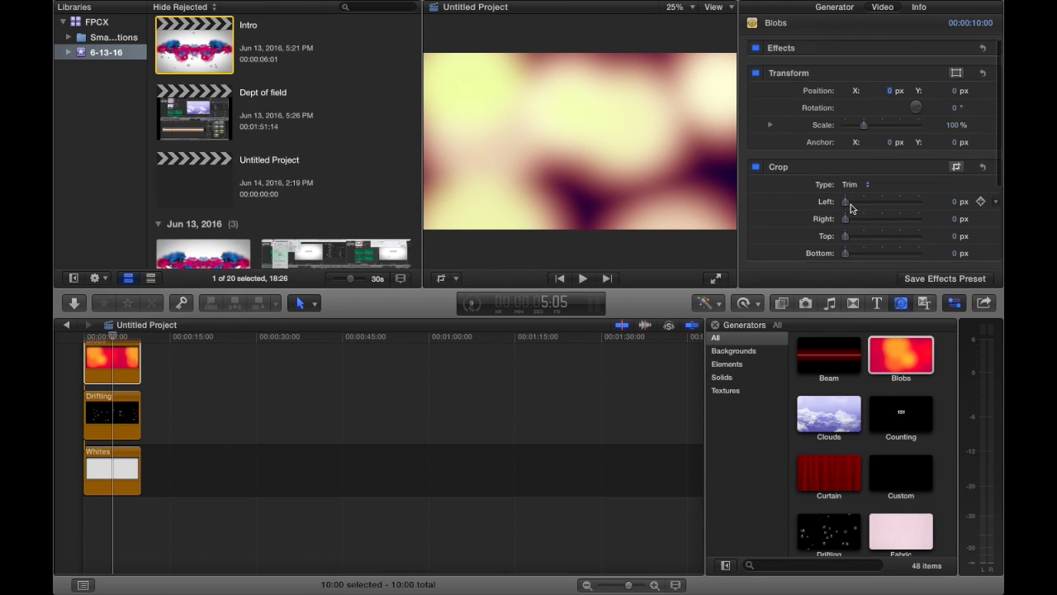
pyautogui.scroll(-5, 850, 206)
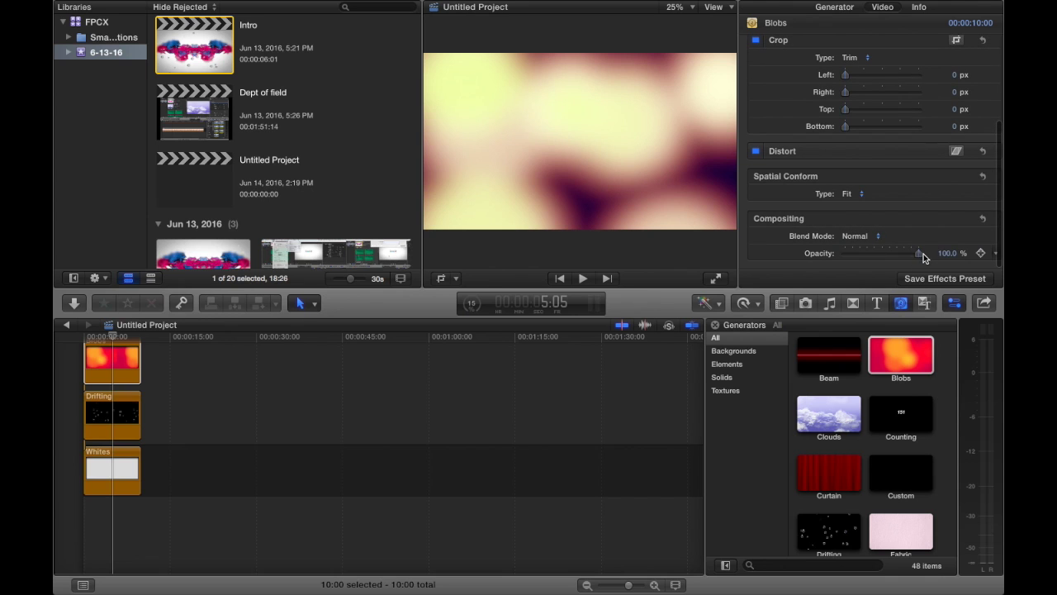
pyautogui.moveTo(918, 252); pyautogui.dragTo(872, 256)
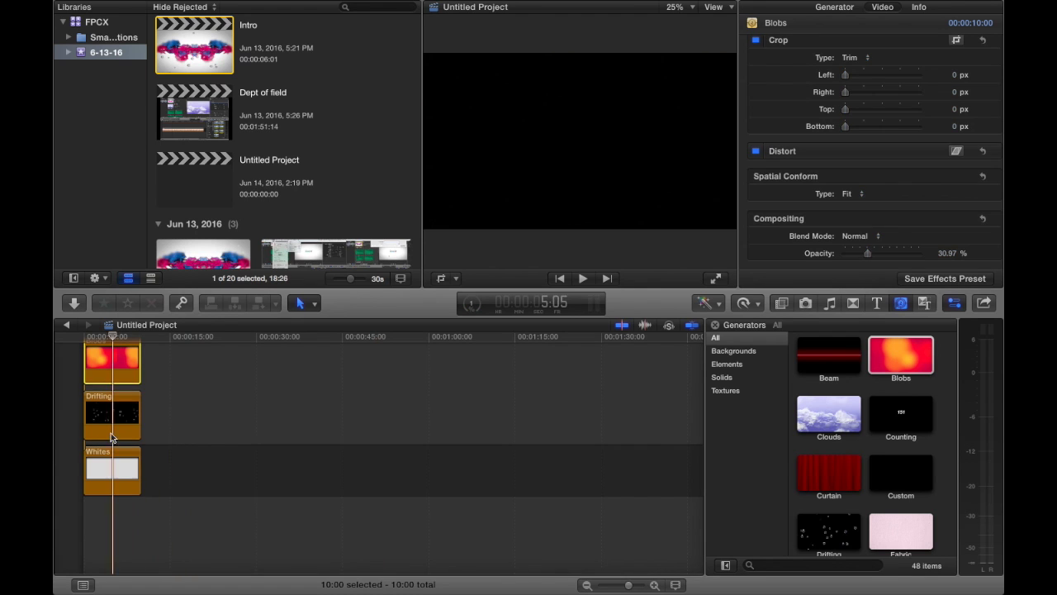
pyautogui.click(75, 431)
pyautogui.press('space')
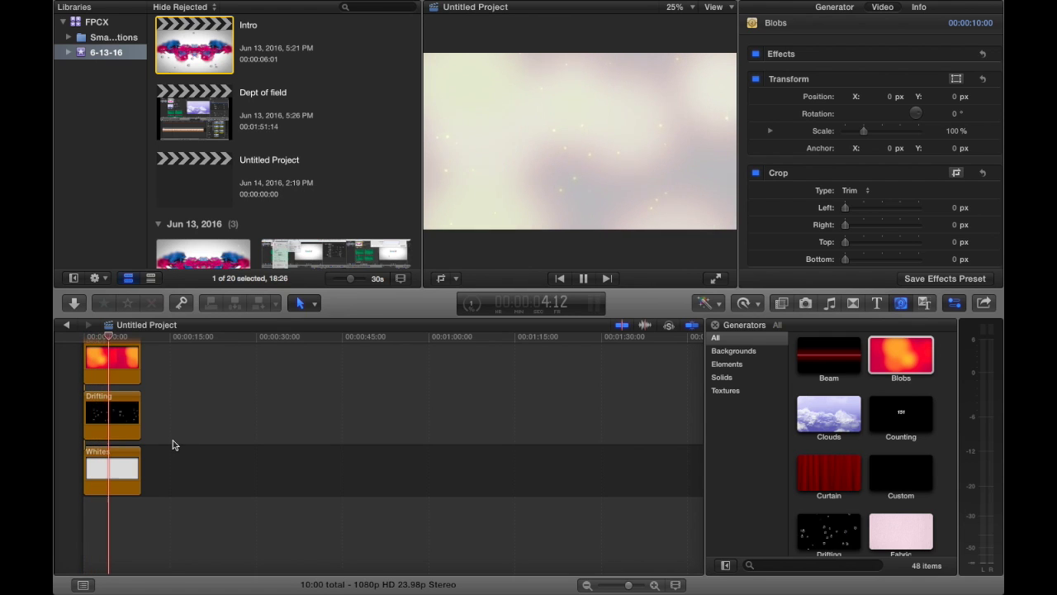
# Step: Add the Counting generator at the project start above Blobs and preview the counter
pyautogui.press('space')
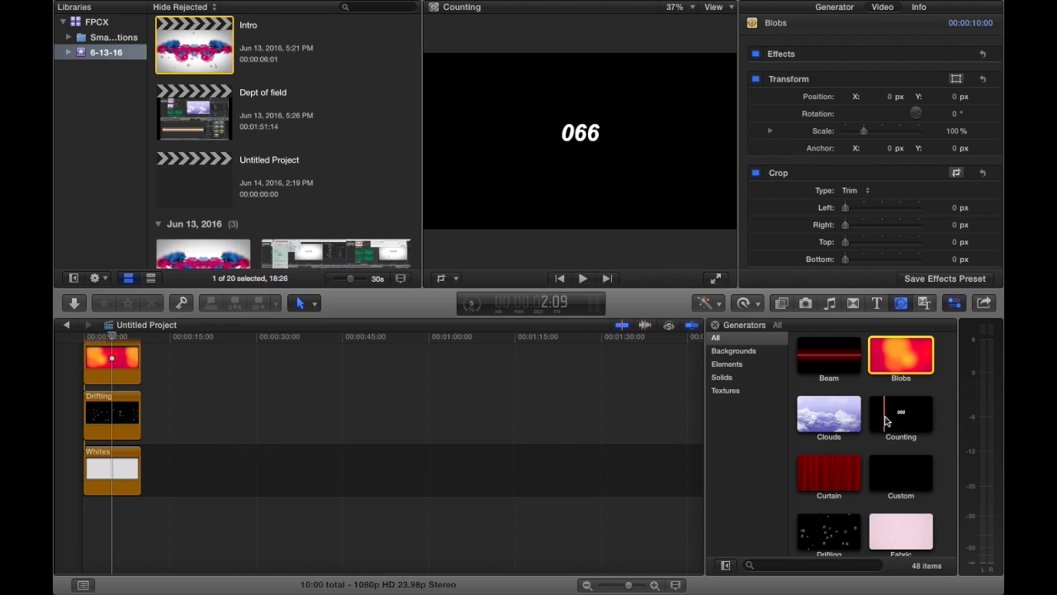
pyautogui.moveTo(880, 421); pyautogui.dragTo(355, 381)
pyautogui.moveTo(137, 341); pyautogui.dragTo(73, 369)
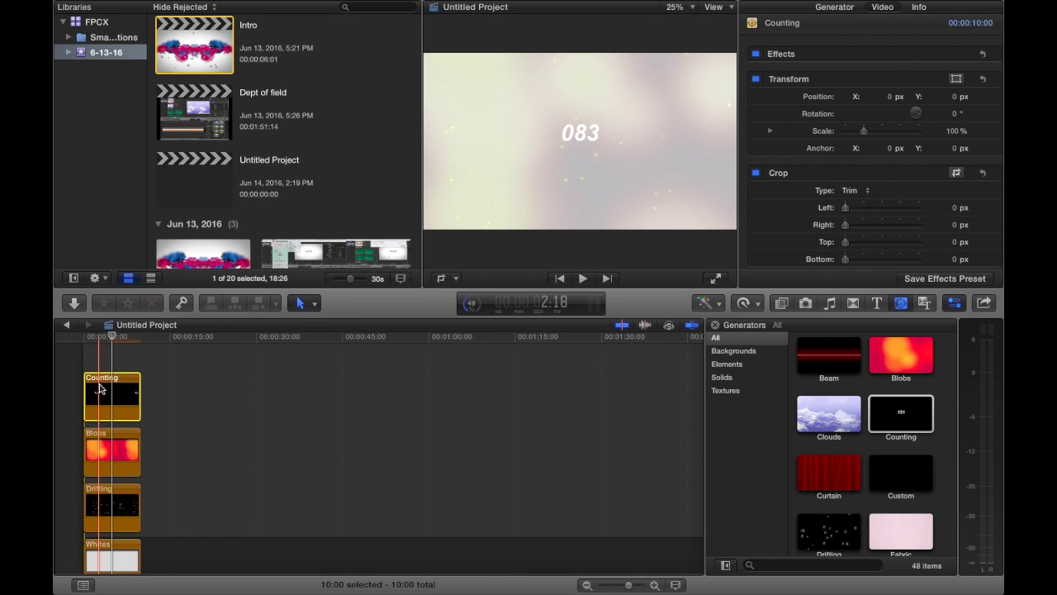
pyautogui.click(81, 376)
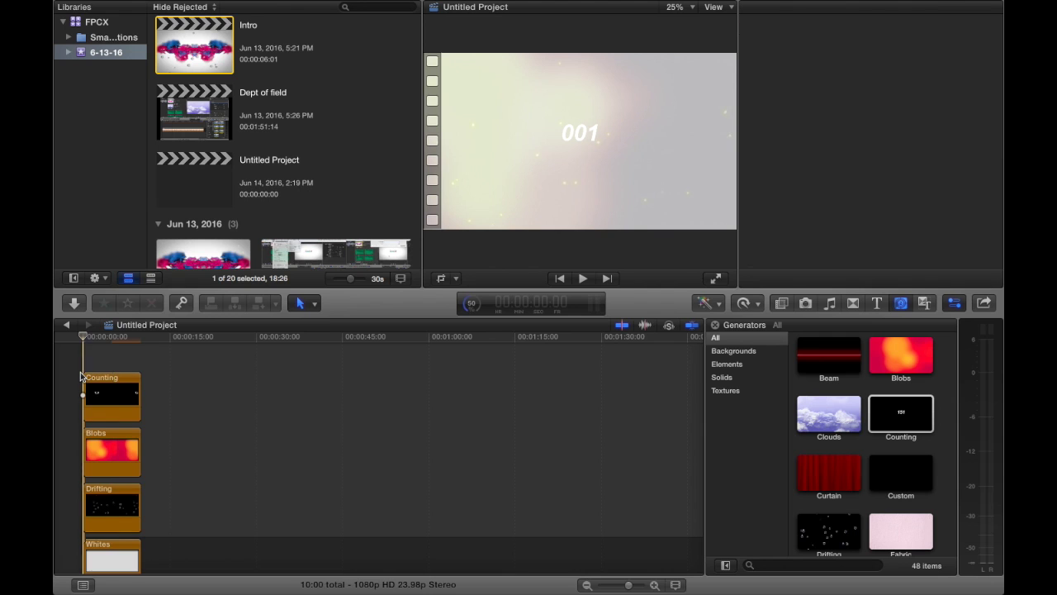
pyautogui.press('space')
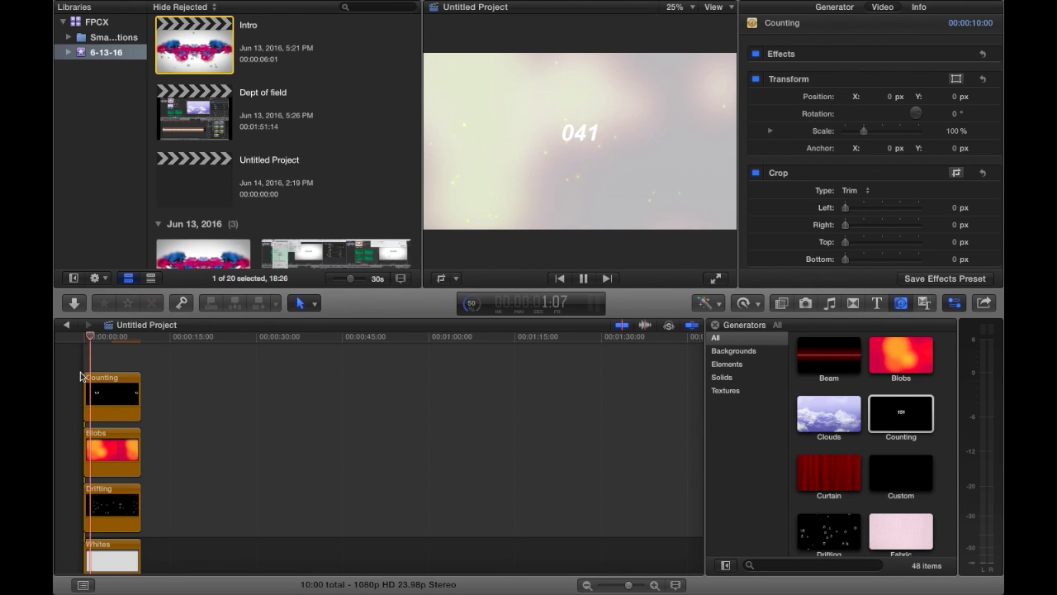
pyautogui.press('space')
pyautogui.click(109, 394)
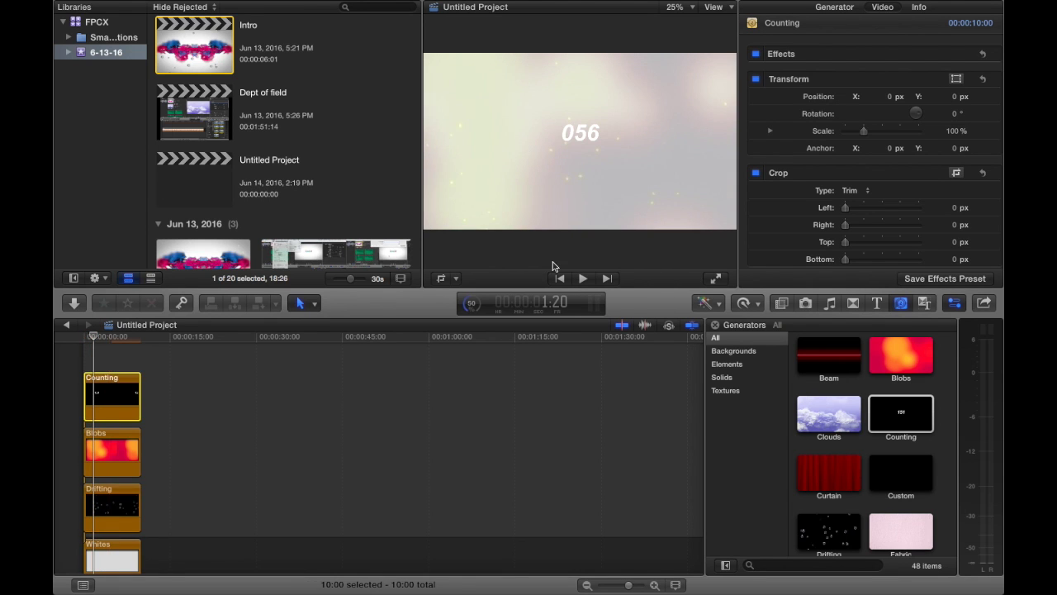
# Step: Make the counter digits black and set their font to Agency FB
pyautogui.click(835, 8)
pyautogui.click(864, 72)
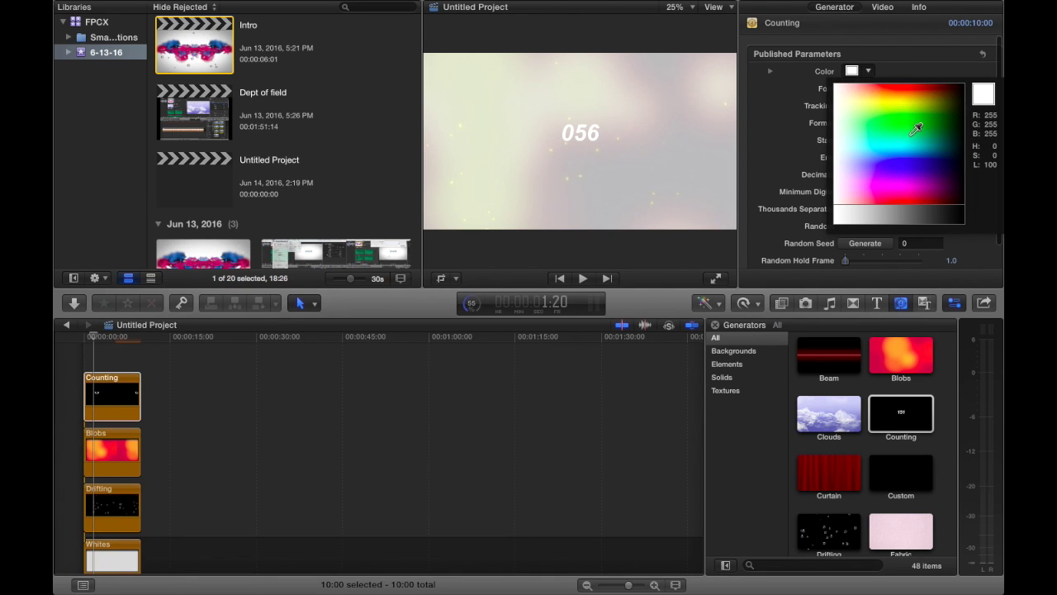
pyautogui.click(962, 137)
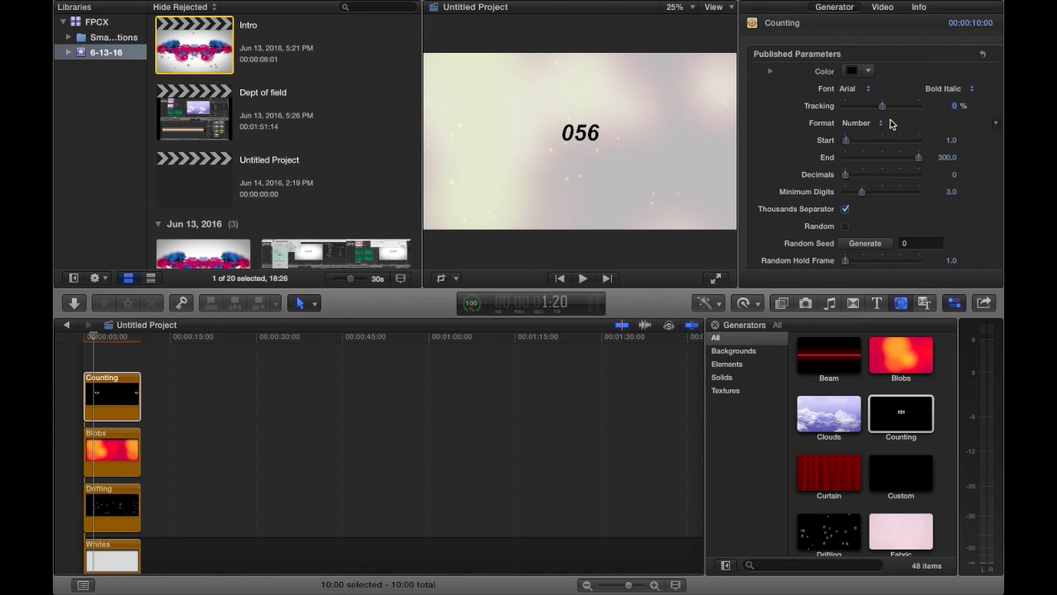
pyautogui.click(855, 89)
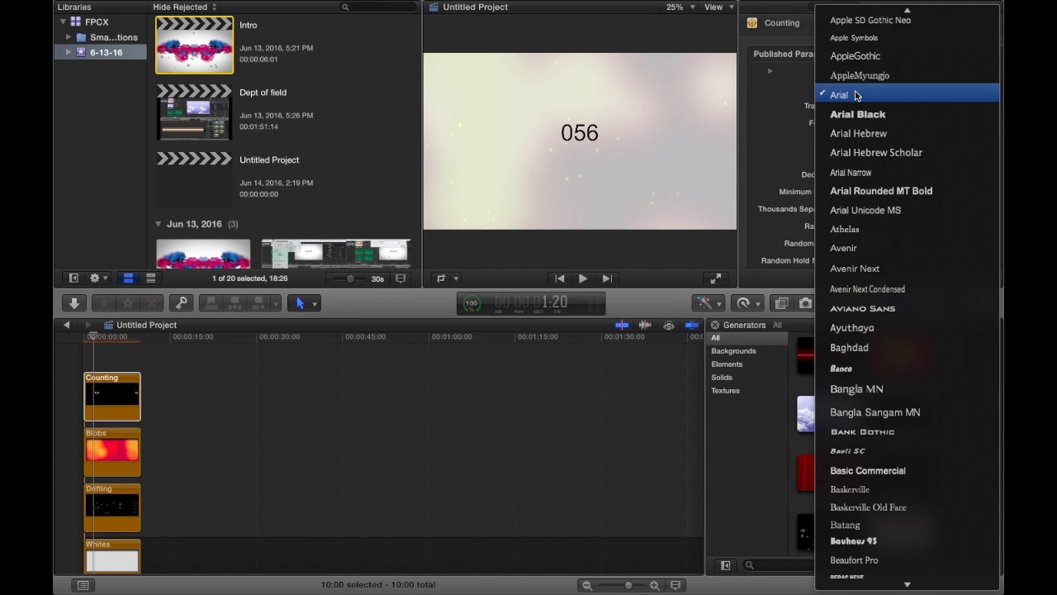
pyautogui.scroll(10, 856, 95)
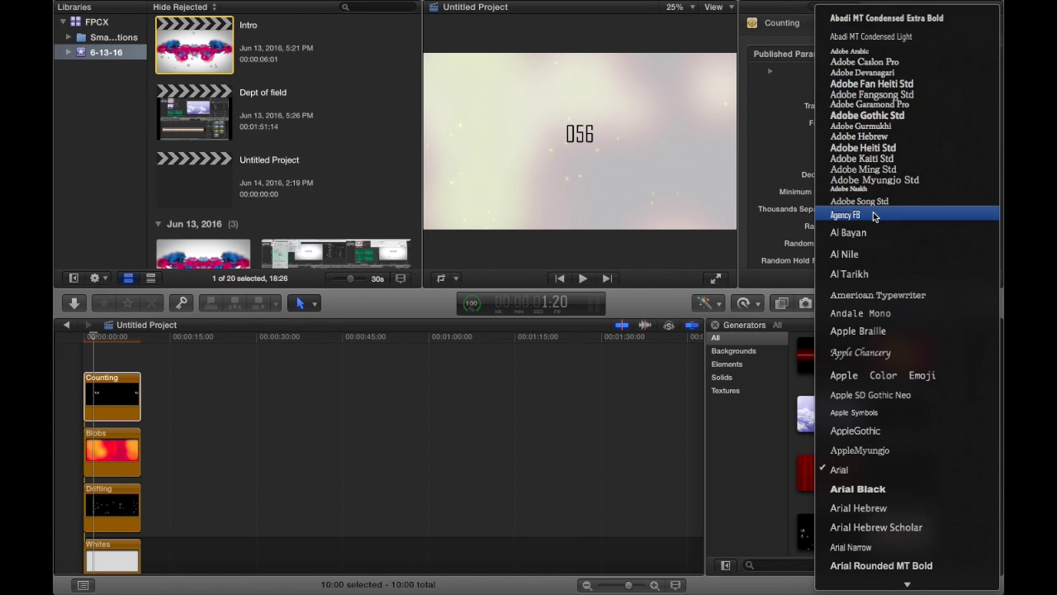
pyautogui.click(859, 215)
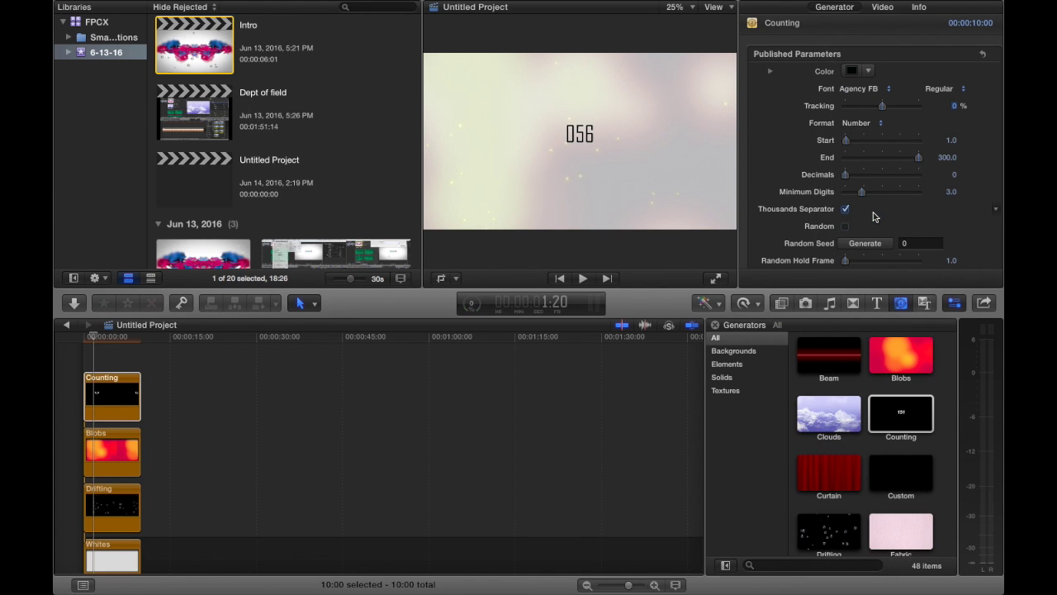
# Step: Scale the counter up to 318% and move it down to Y -136.1 px
pyautogui.click(883, 7)
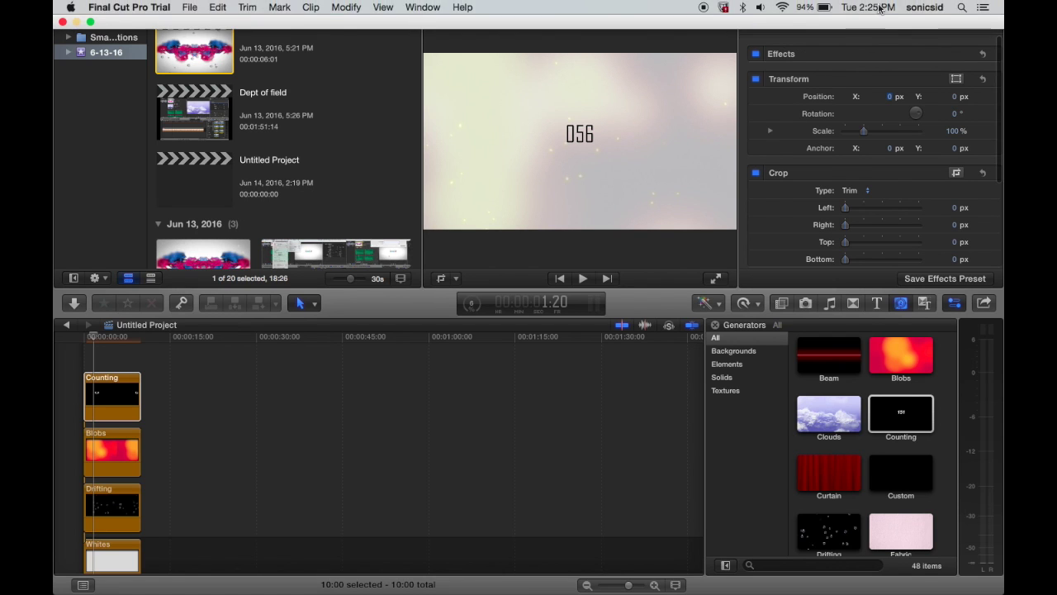
pyautogui.click(882, 7)
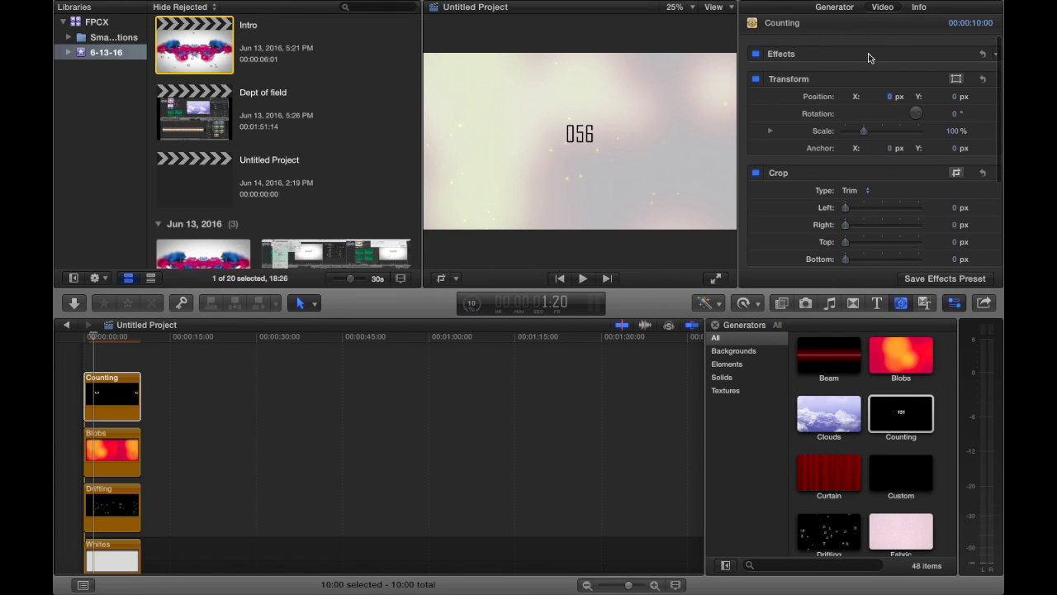
pyautogui.moveTo(864, 130); pyautogui.dragTo(903, 140)
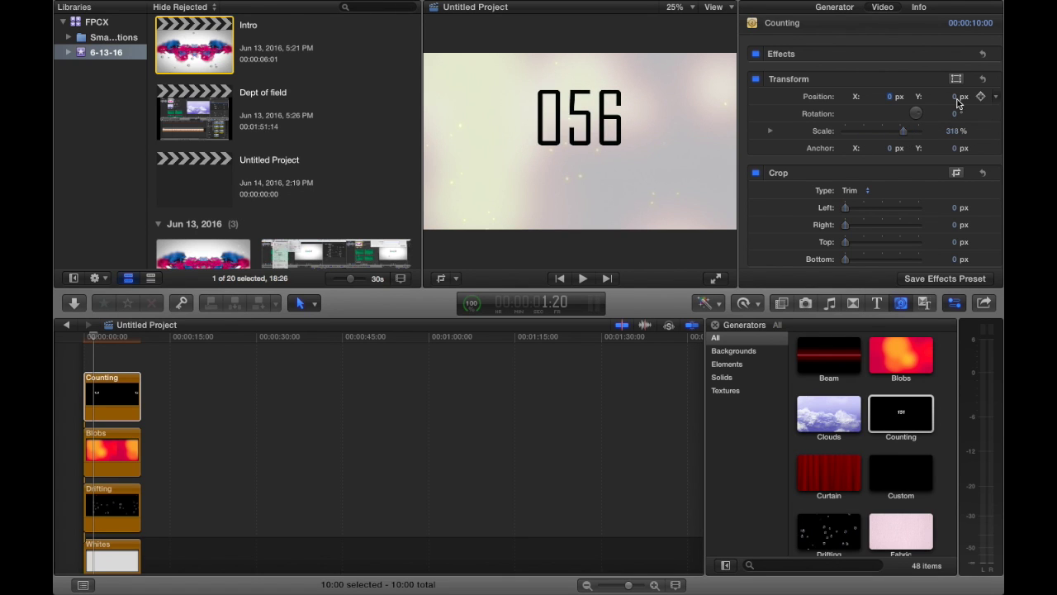
pyautogui.moveTo(956, 98); pyautogui.dragTo(957, 130)
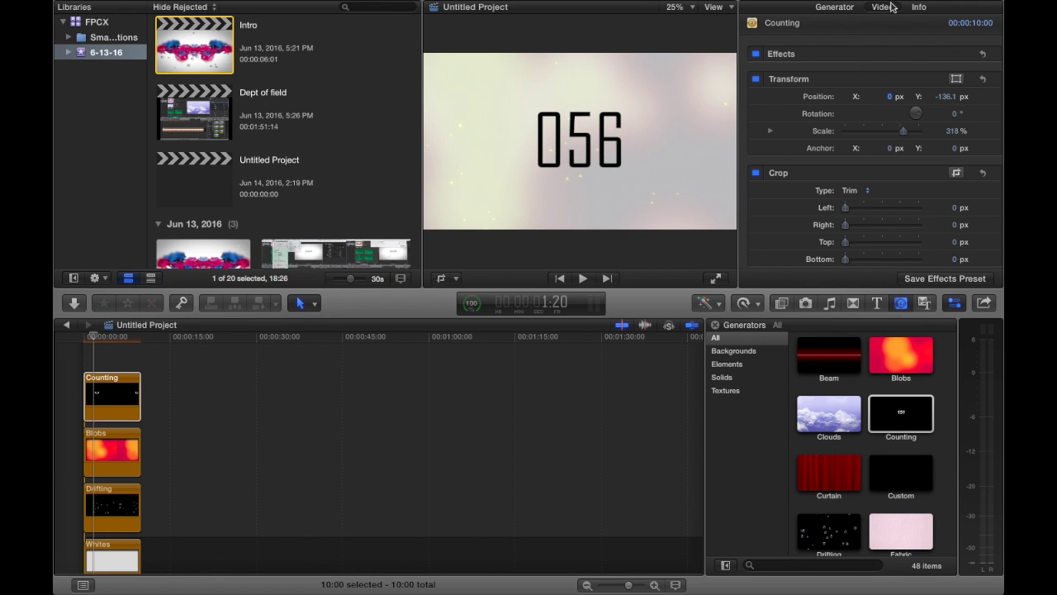
pyautogui.click(836, 7)
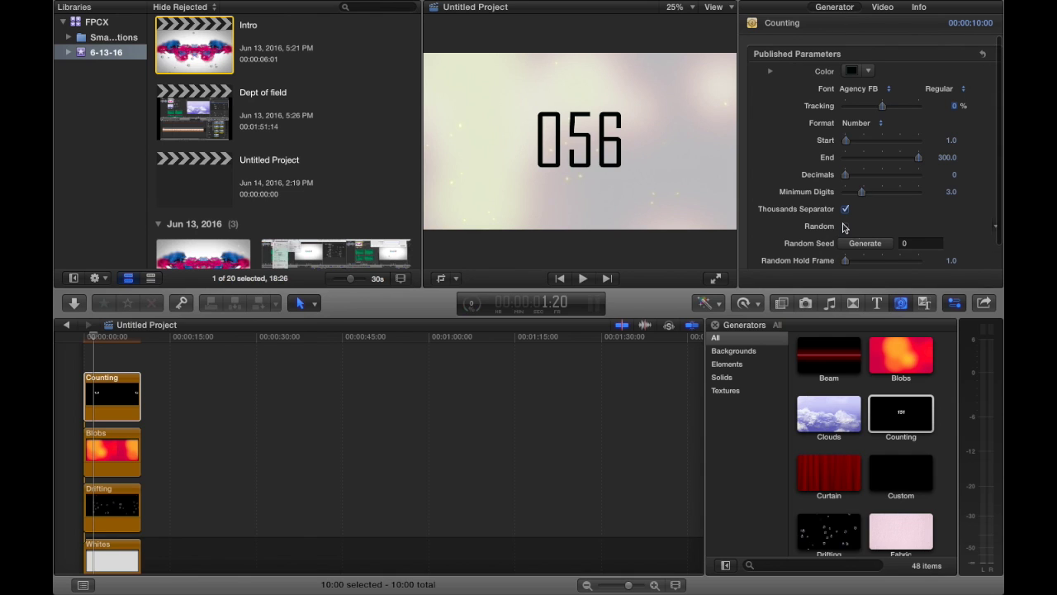
# Step: Set the Counting generator's End value to 500
pyautogui.scroll(-1, 843, 227)
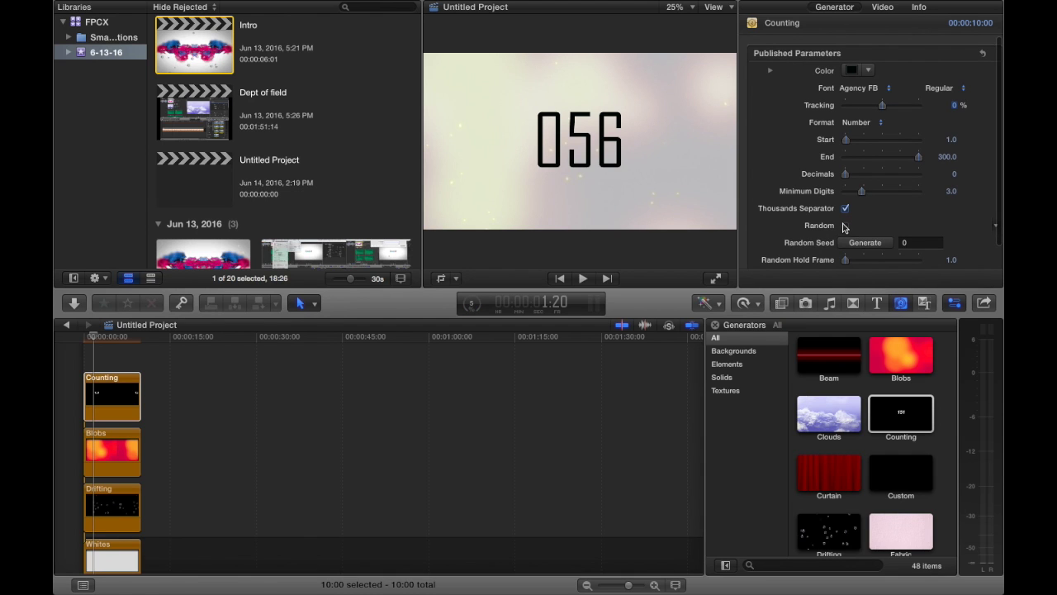
pyautogui.click(947, 157)
pyautogui.moveTo(950, 159); pyautogui.dragTo(947, 159)
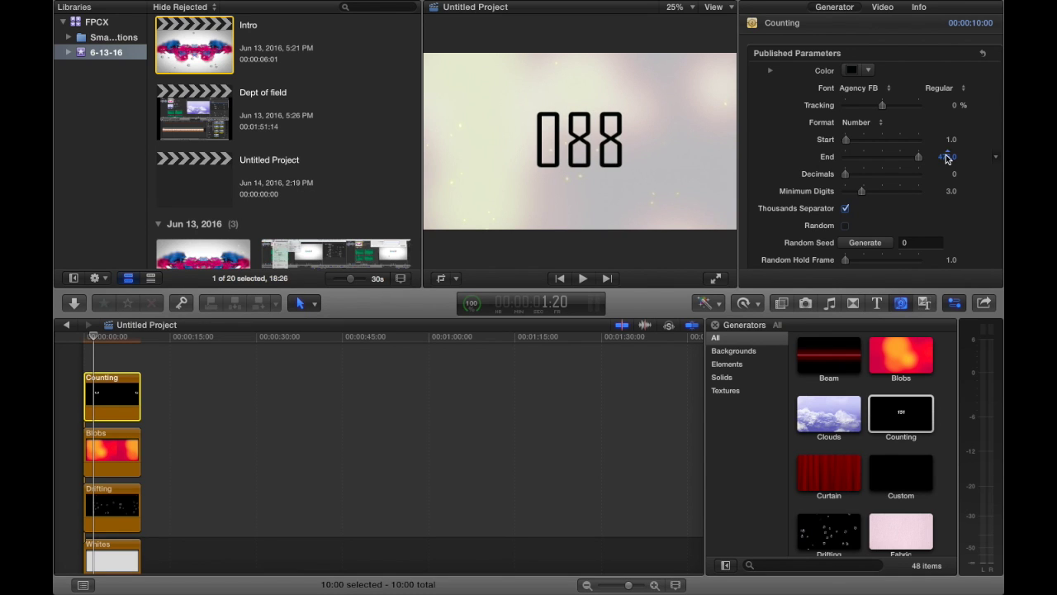
pyautogui.click(947, 159)
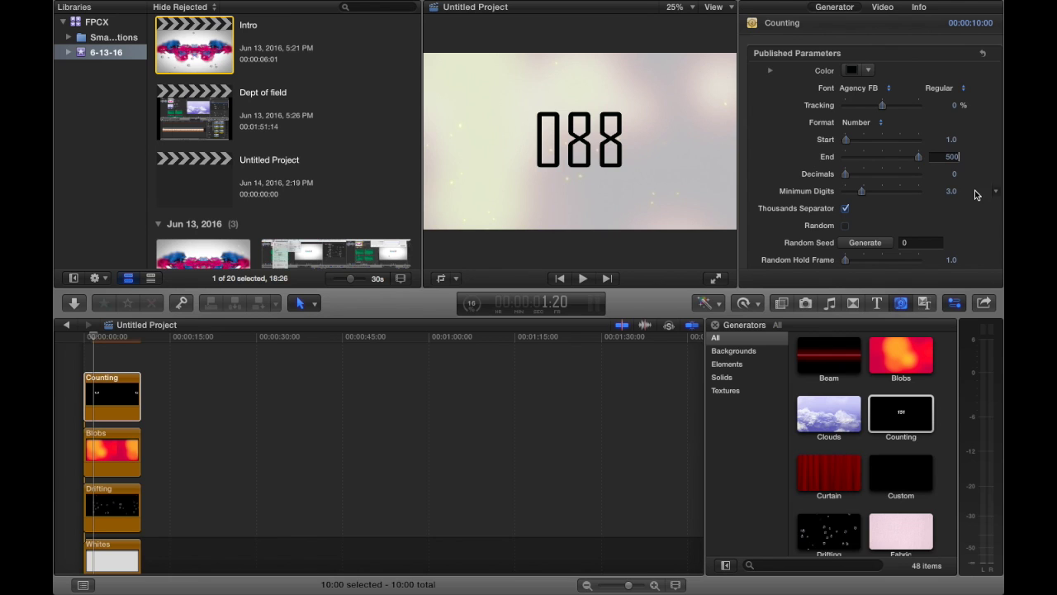
# Step: Play the project from the start to preview the count
pyautogui.click(560, 415)
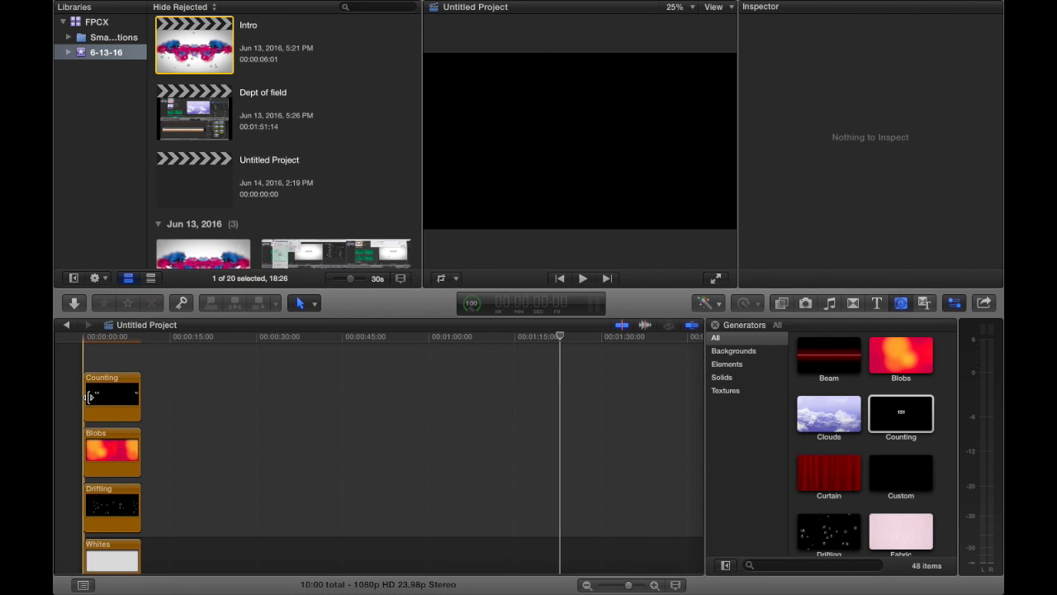
pyautogui.click(83, 388)
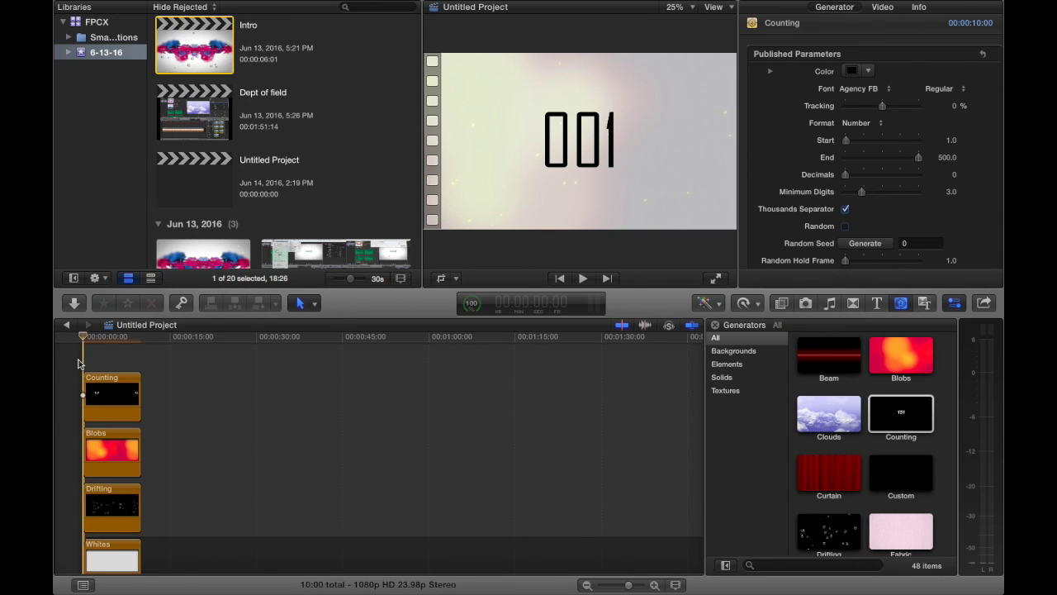
pyautogui.press('space')
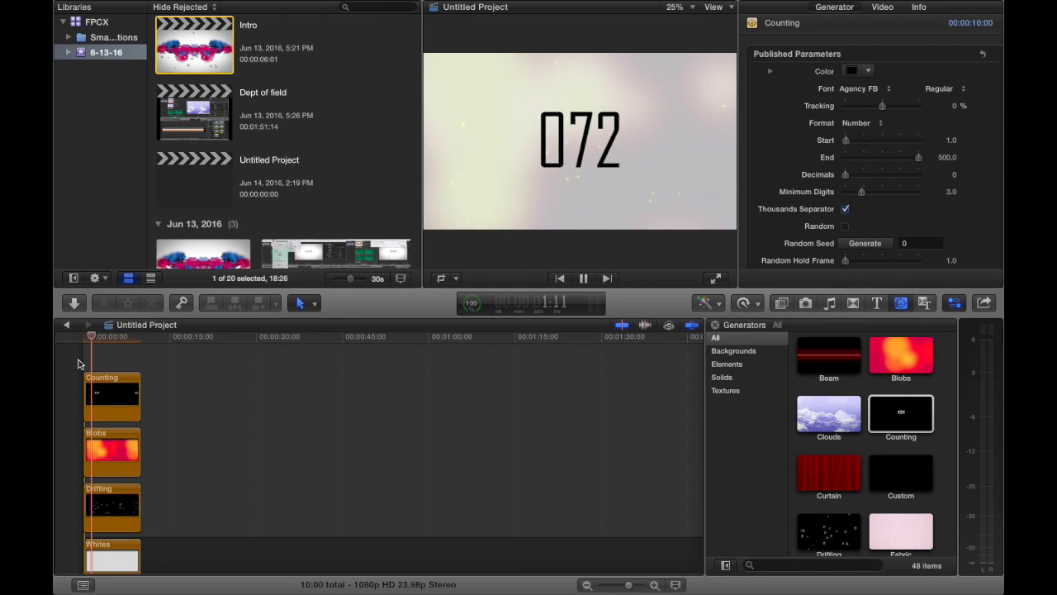
pyautogui.press('space')
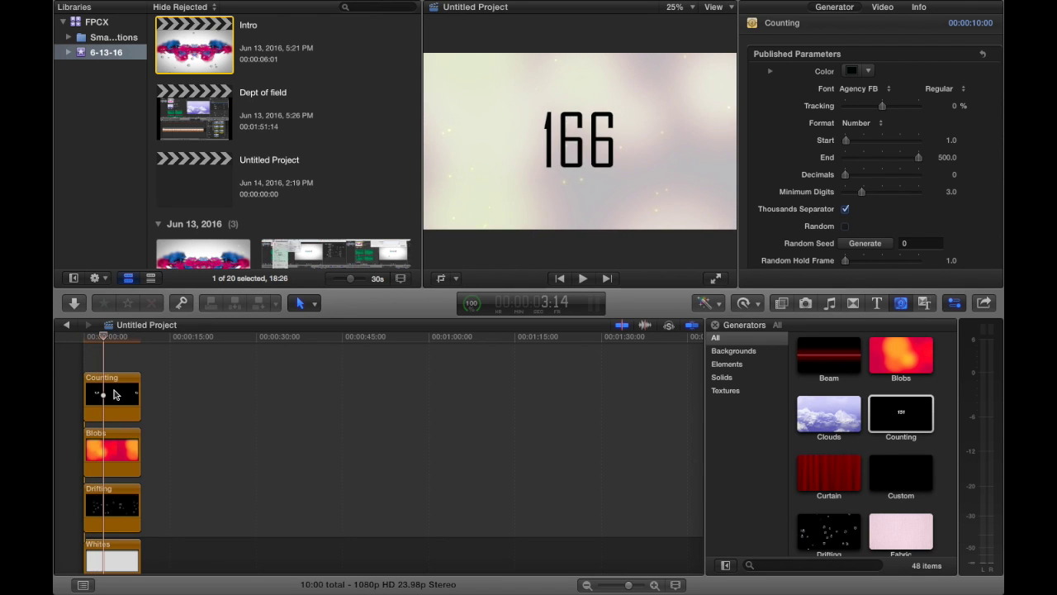
# Step: Trim the Counting clip's end back to about five seconds
pyautogui.scroll(-3, 225, 402)
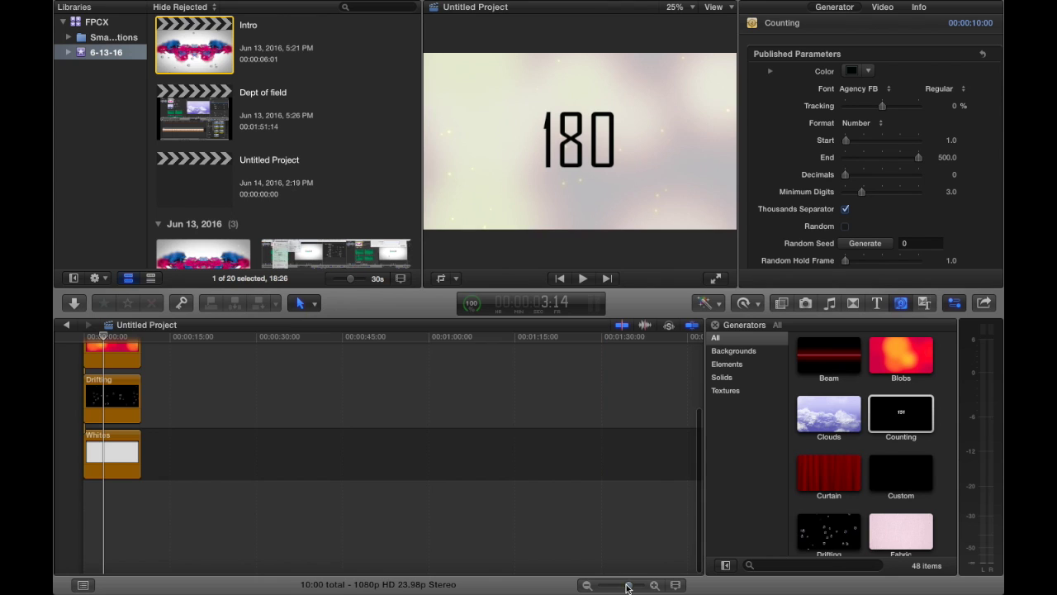
pyautogui.moveTo(628, 587); pyautogui.dragTo(621, 586)
pyautogui.moveTo(338, 488); pyautogui.dragTo(413, 314)
pyautogui.moveTo(435, 396); pyautogui.dragTo(436, 423)
pyautogui.hotkey('shift', 'z')
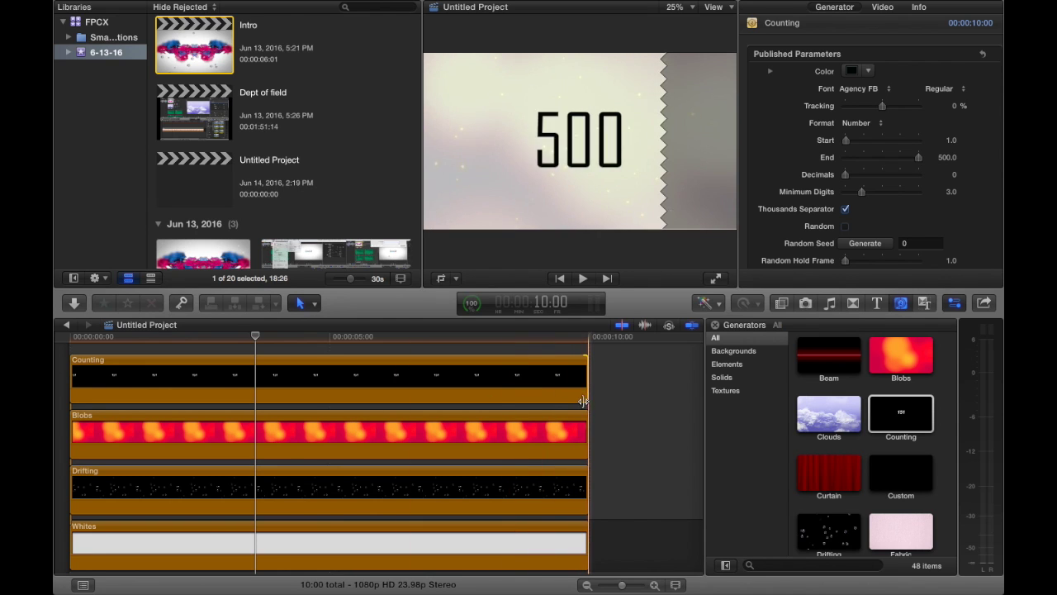
pyautogui.moveTo(584, 402); pyautogui.dragTo(328, 386)
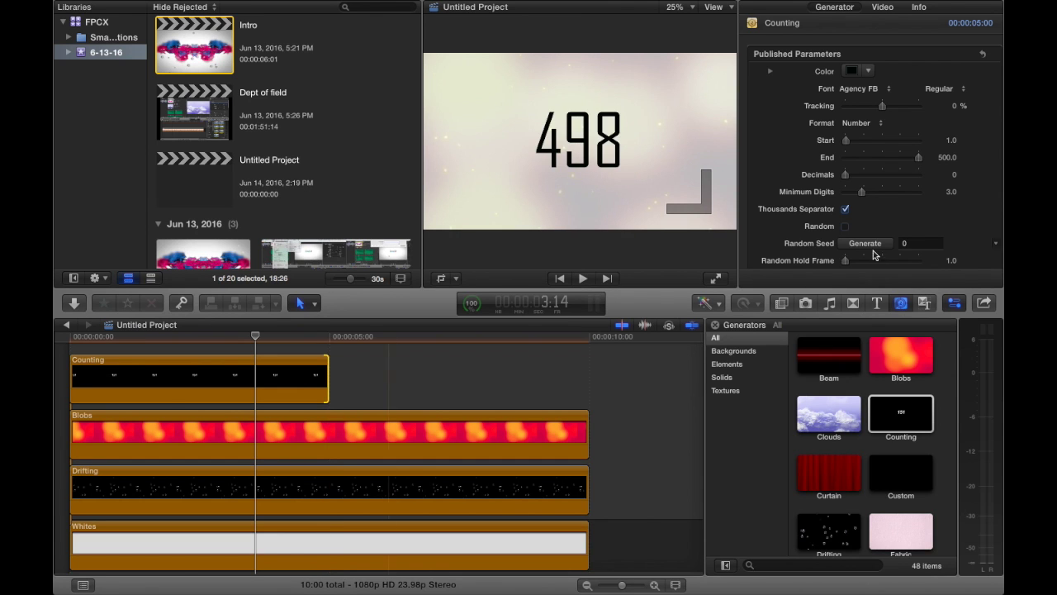
pyautogui.click(449, 432)
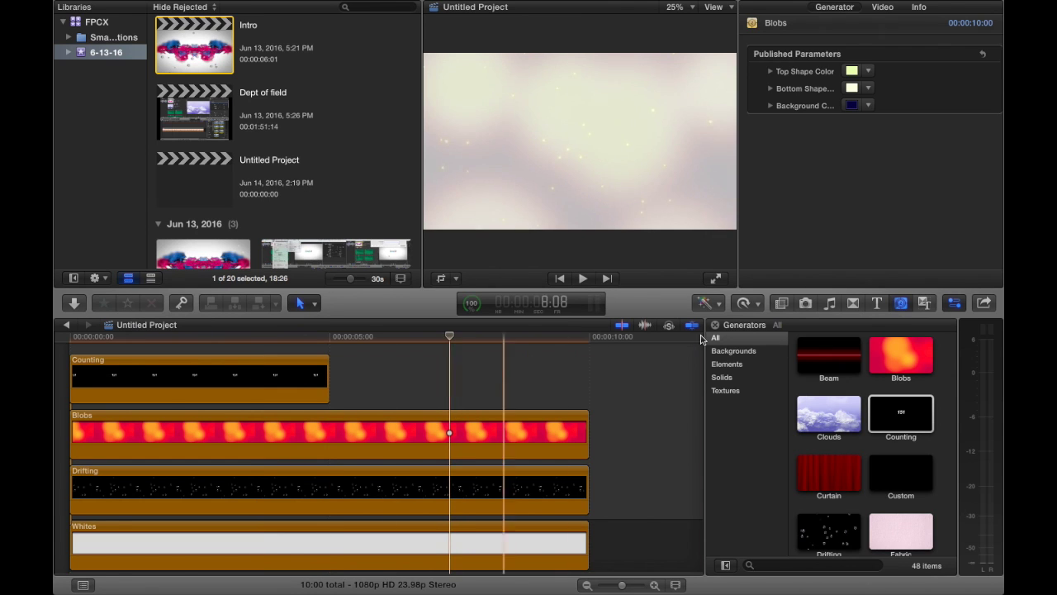
# Step: Add a Basic Title above Blobs at 5:00 and trim it to end at 10:00
pyautogui.click(881, 311)
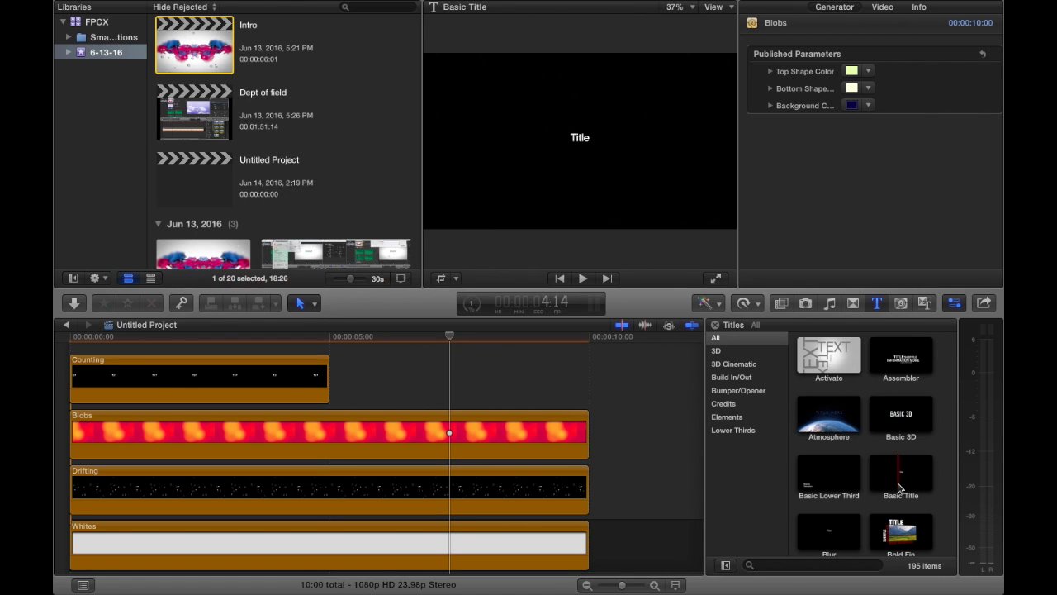
pyautogui.moveTo(899, 488); pyautogui.dragTo(335, 402)
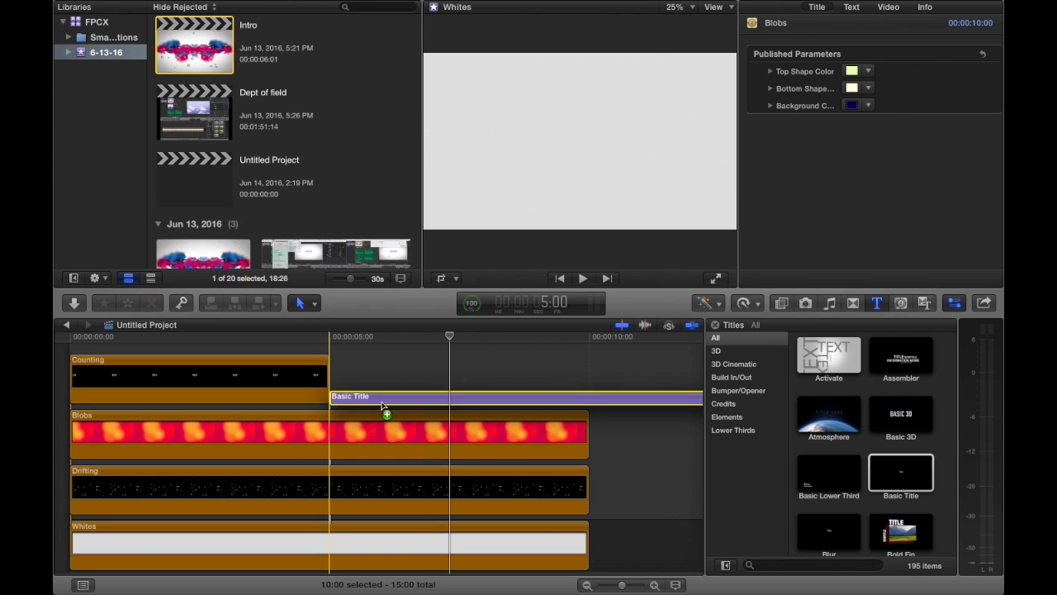
pyautogui.hscroll(5, 423, 405)
pyautogui.press('super+minus')
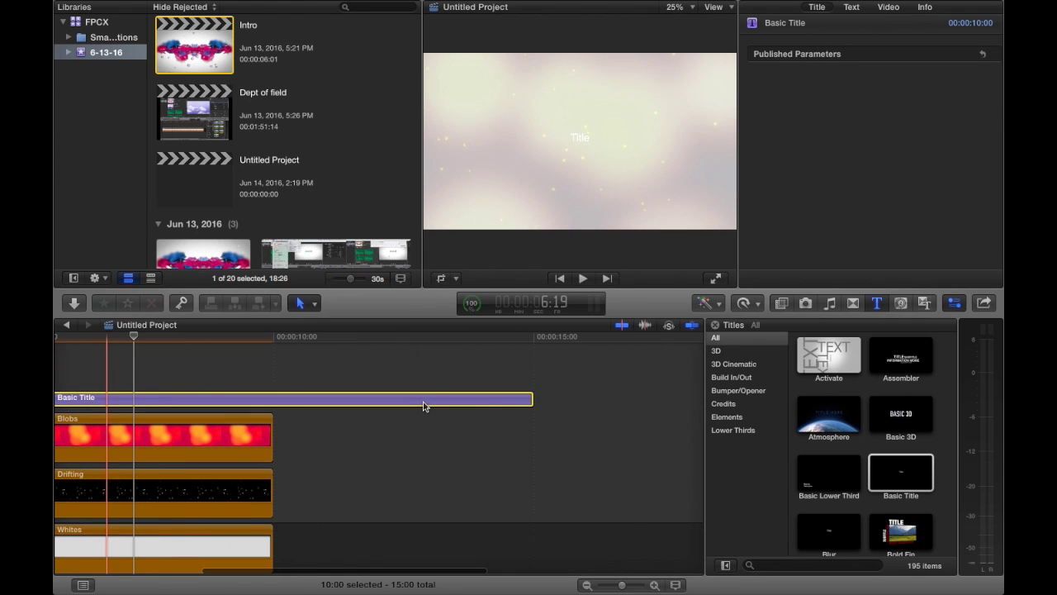
pyautogui.moveTo(531, 402); pyautogui.dragTo(272, 402)
pyautogui.hscroll(-5, 265, 404)
pyautogui.click(264, 407)
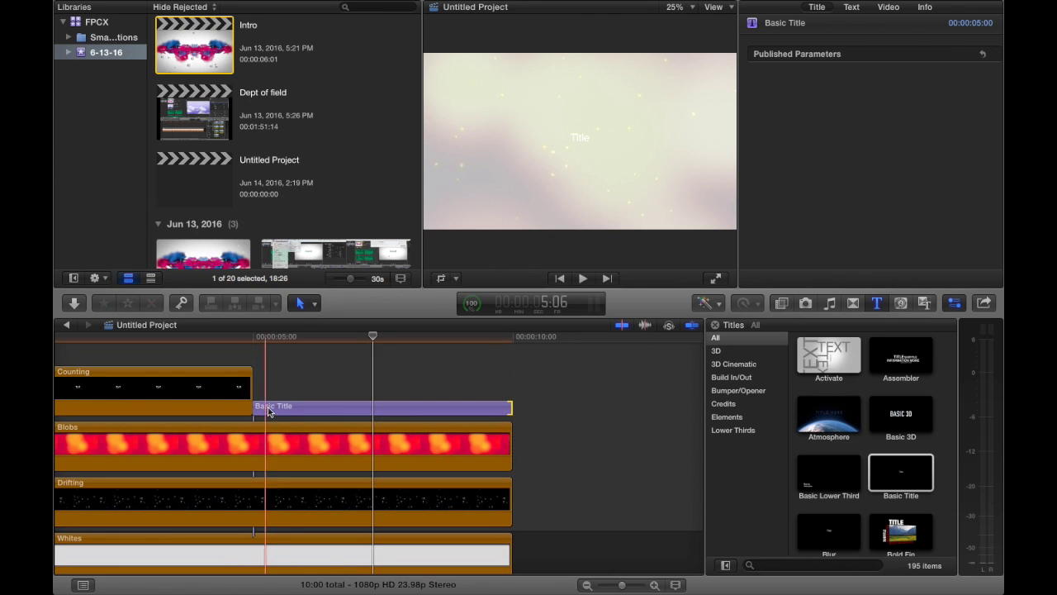
# Step: Change the title text to SonicSid and apply the PAPER 2D style (Futura, size 120)
pyautogui.click(851, 8)
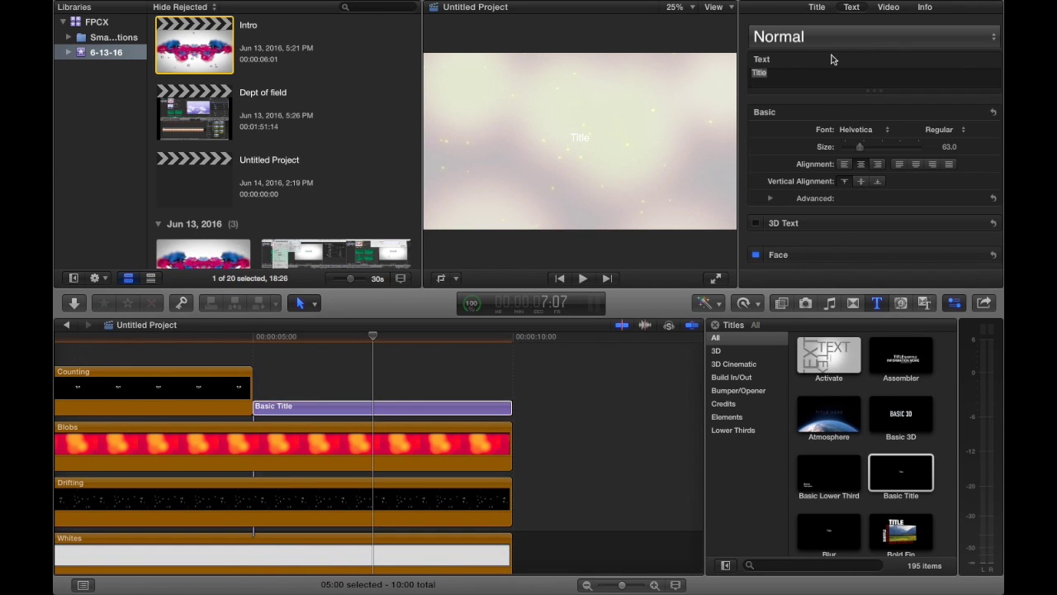
pyautogui.click(793, 76)
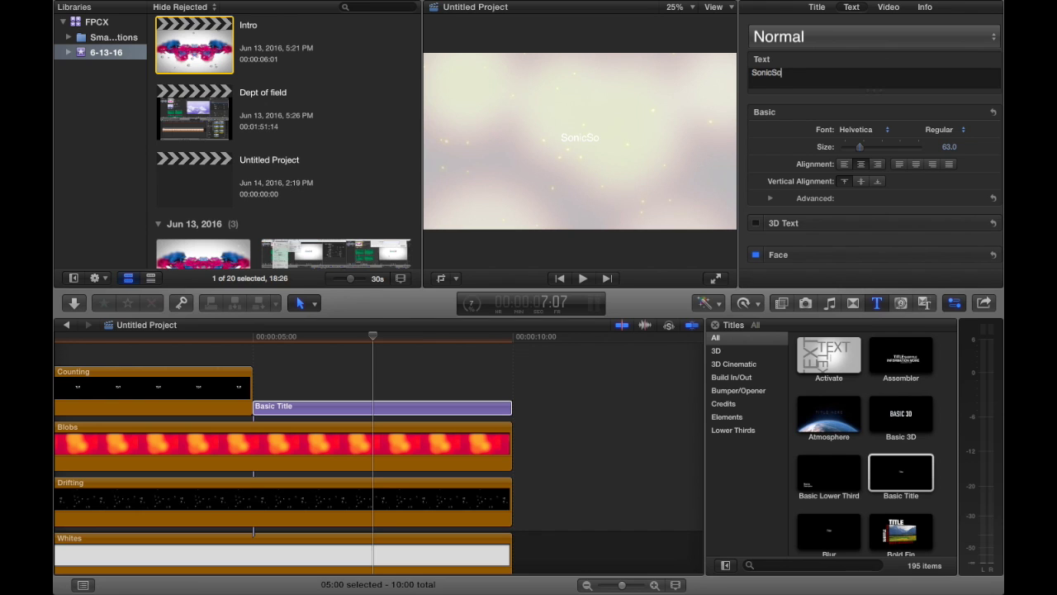
pyautogui.click(758, 38)
pyautogui.moveTo(760, 76)
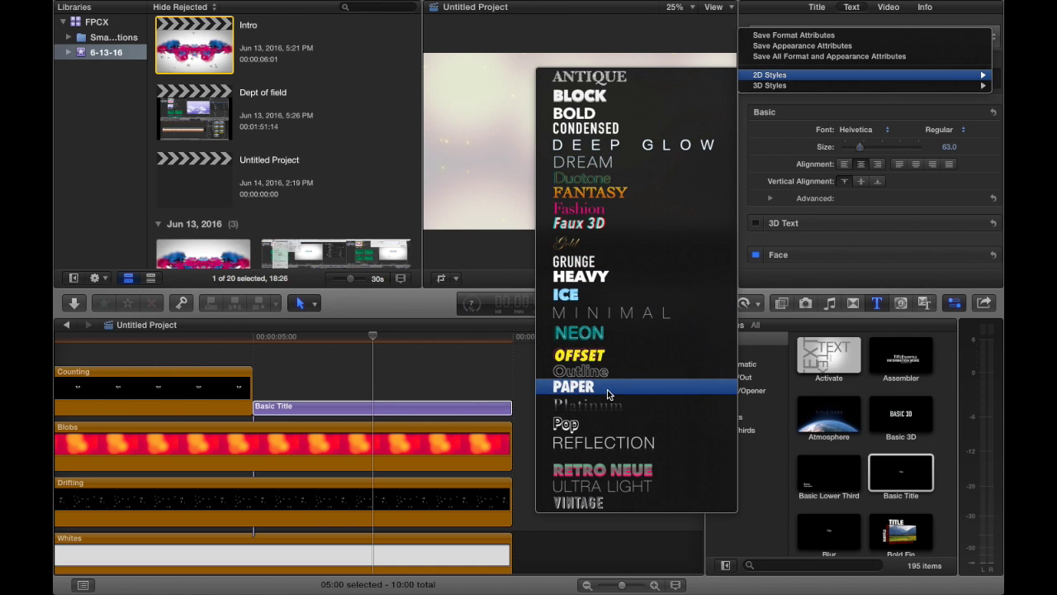
pyautogui.press('Escape')
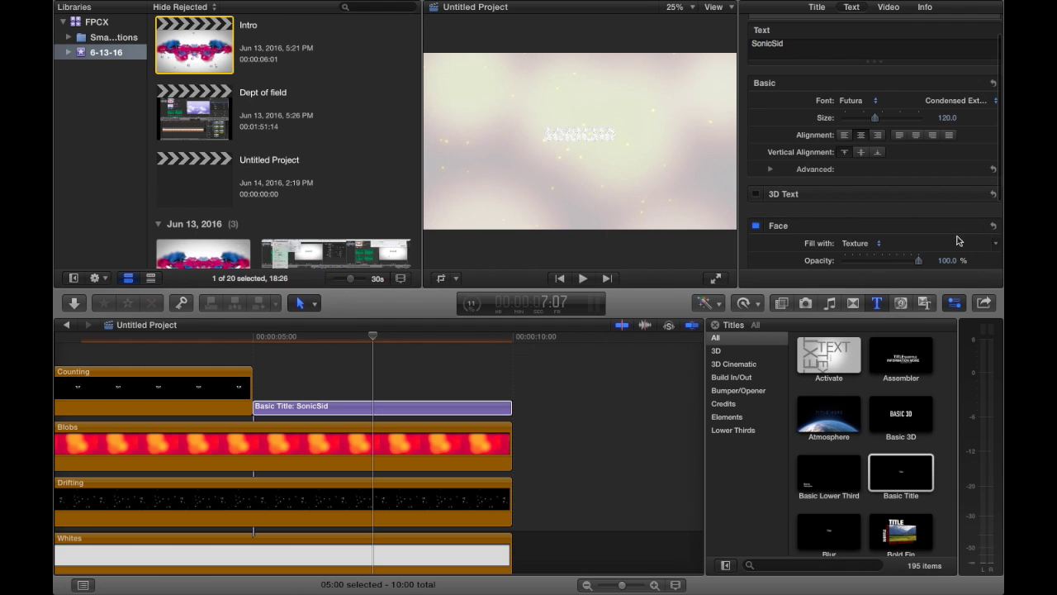
# Step: Fill the title face with a near-black solid colour and blur it to about 5.08
pyautogui.click(980, 226)
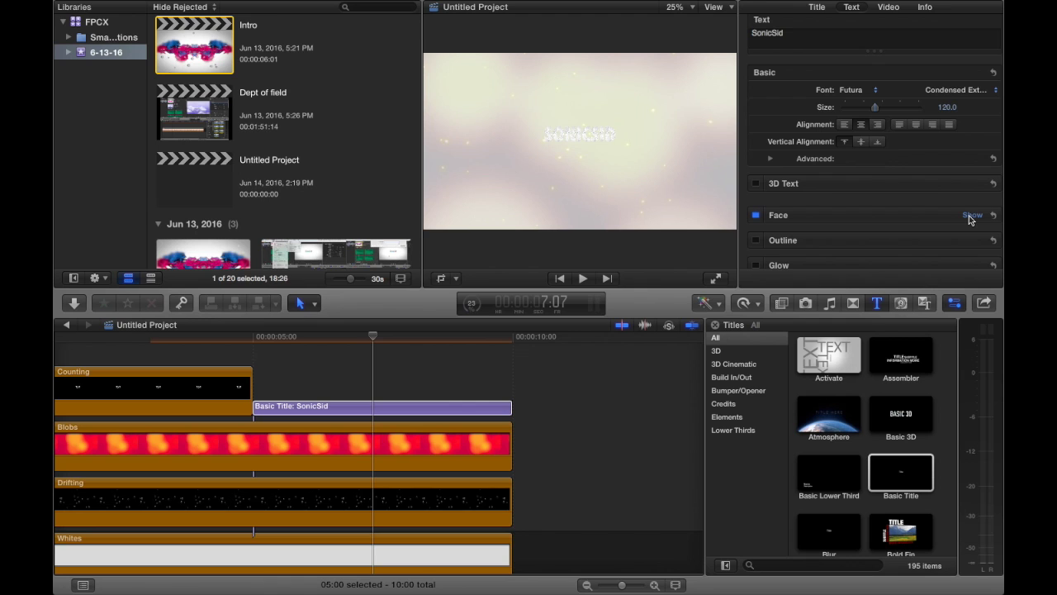
pyautogui.click(972, 216)
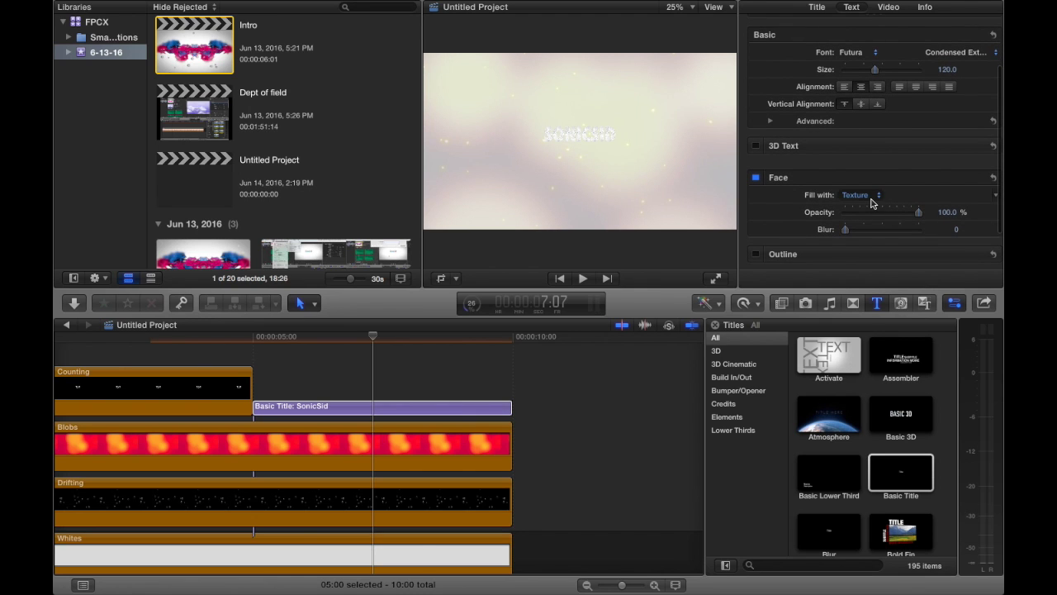
pyautogui.click(871, 198)
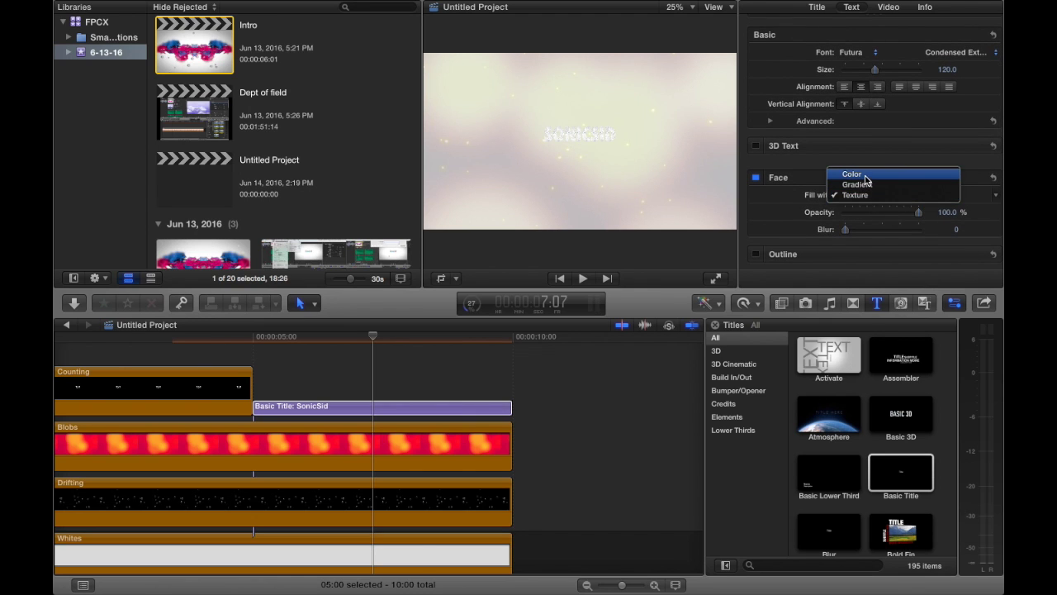
pyautogui.click(865, 176)
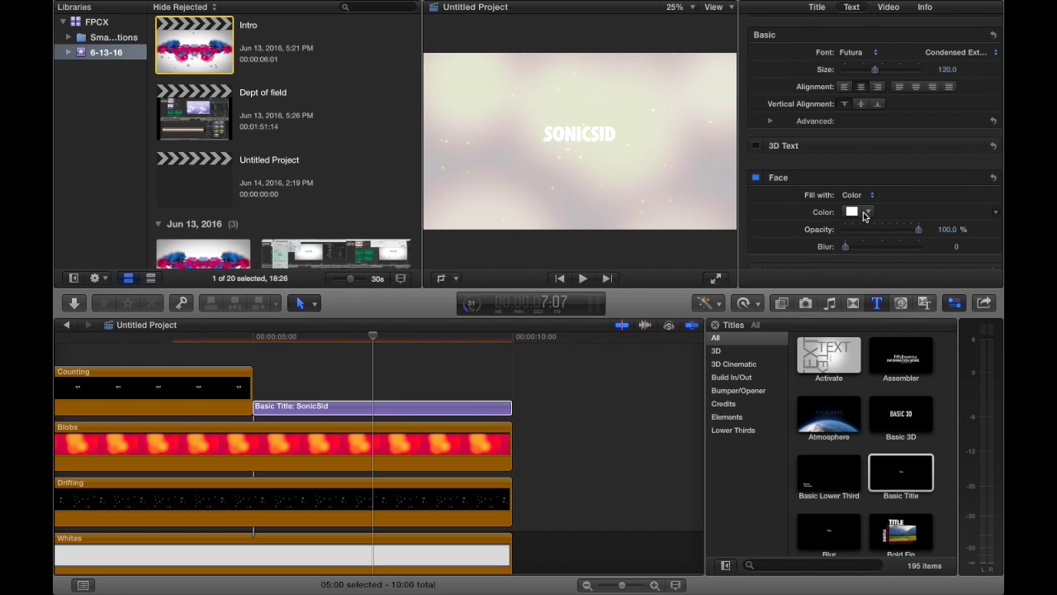
pyautogui.click(873, 211)
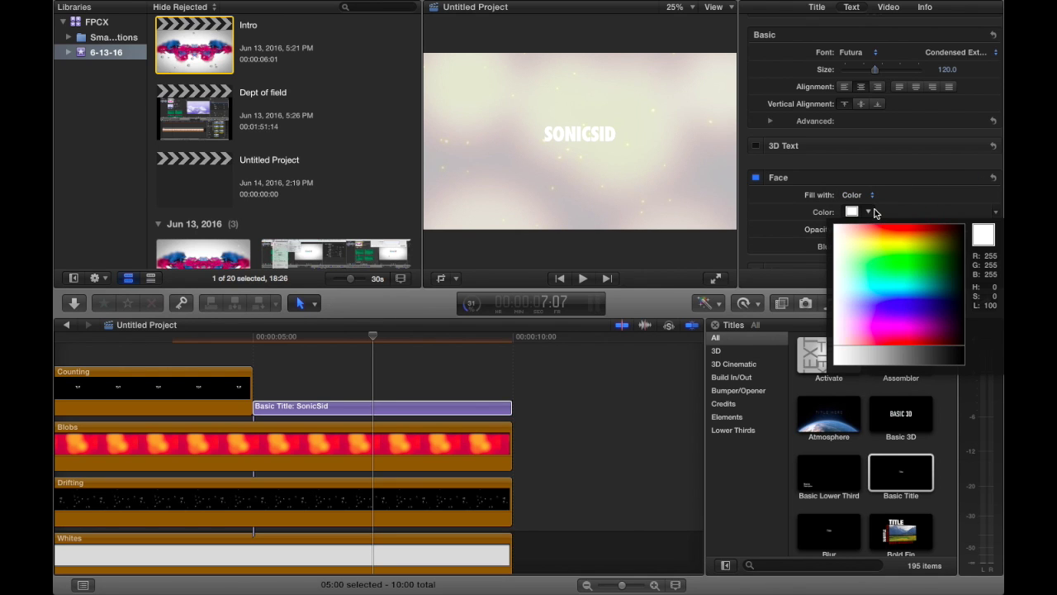
pyautogui.moveTo(947, 285)
pyautogui.mouseDown()
pyautogui.moveTo(917, 273)
pyautogui.moveTo(959, 284)
pyautogui.moveTo(965, 297)
pyautogui.mouseUp()
pyautogui.click(960, 305)
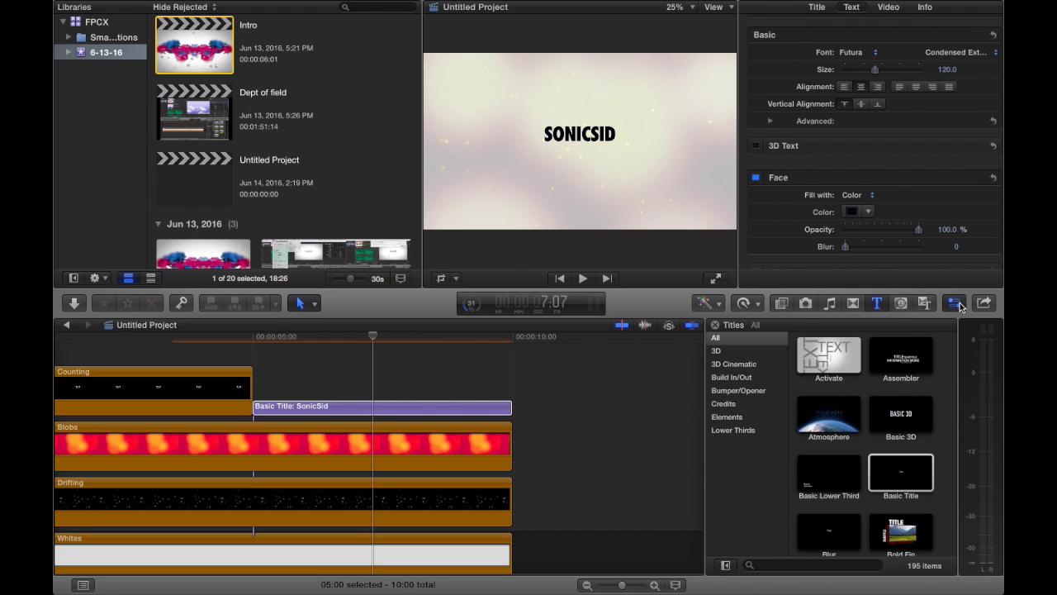
pyautogui.moveTo(859, 249); pyautogui.dragTo(879, 252)
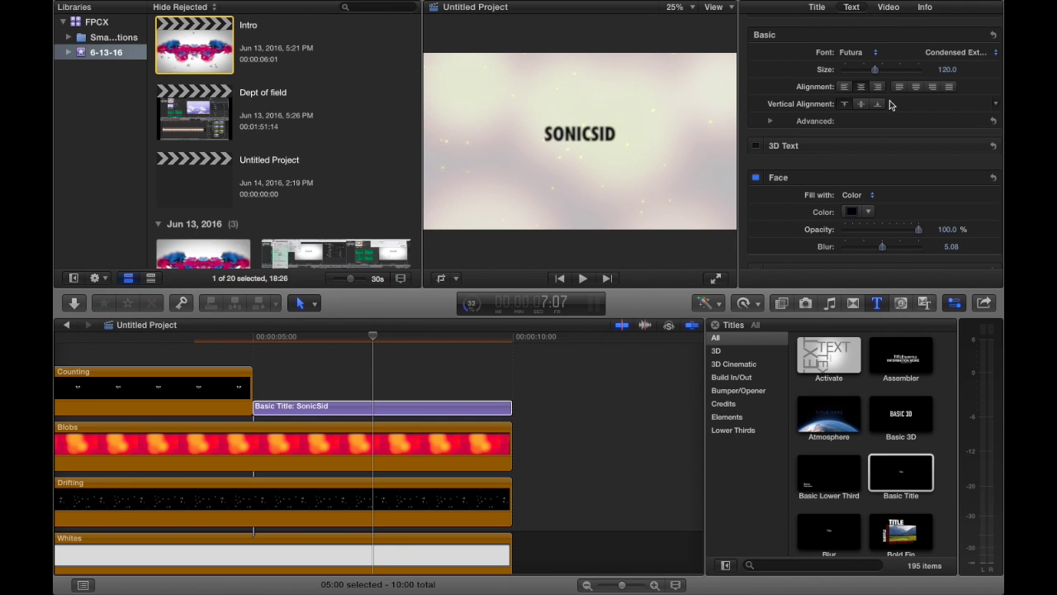
# Step: Set the SONICSID title font to Agency FB, after briefly trying GROBOLD
pyautogui.scroll(5, 892, 229)
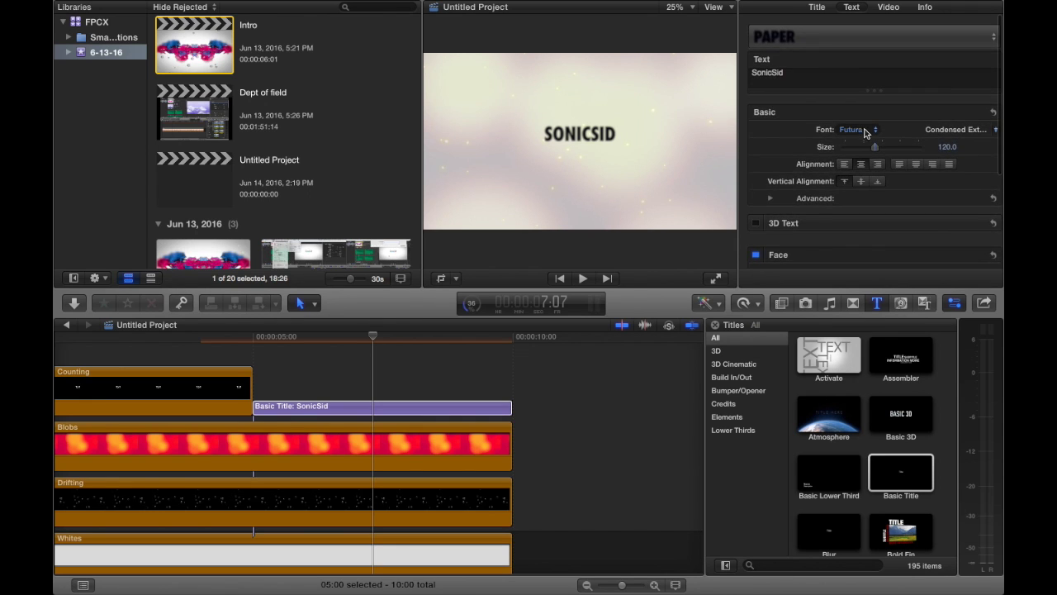
pyautogui.click(865, 131)
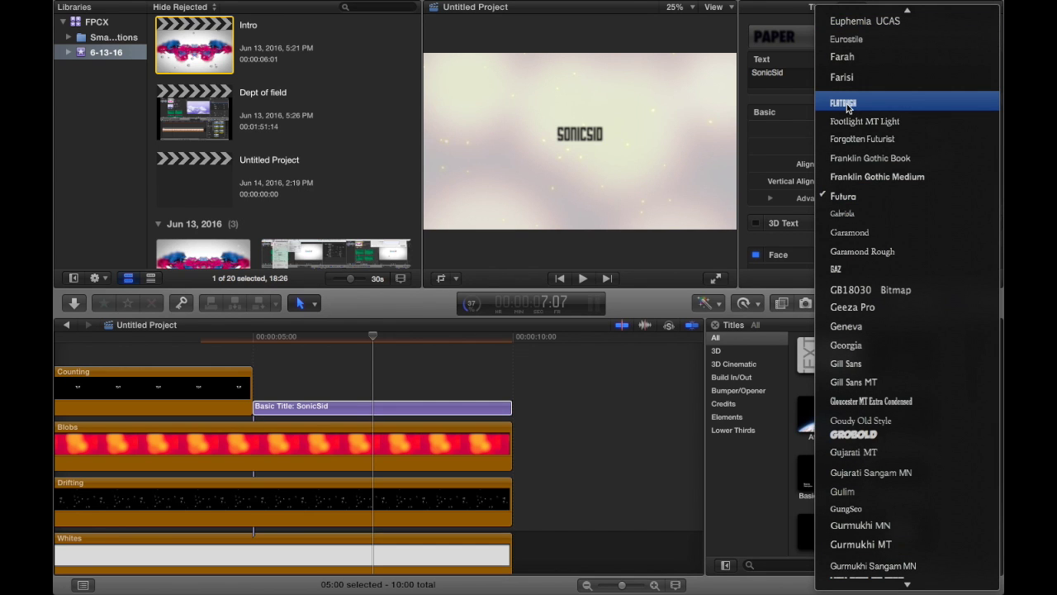
pyautogui.click(857, 436)
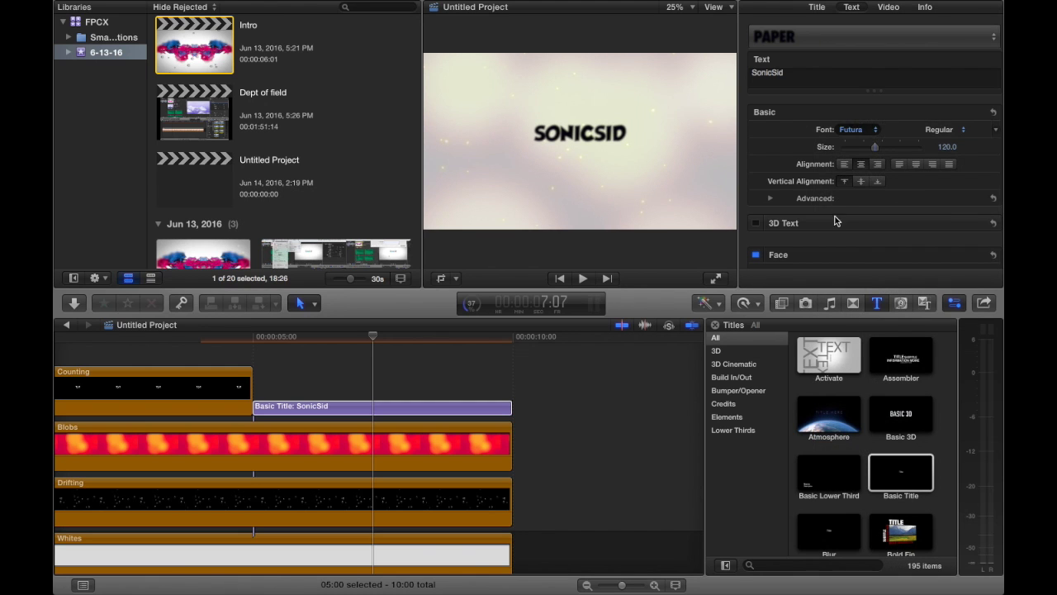
pyautogui.scroll(2, 820, 197)
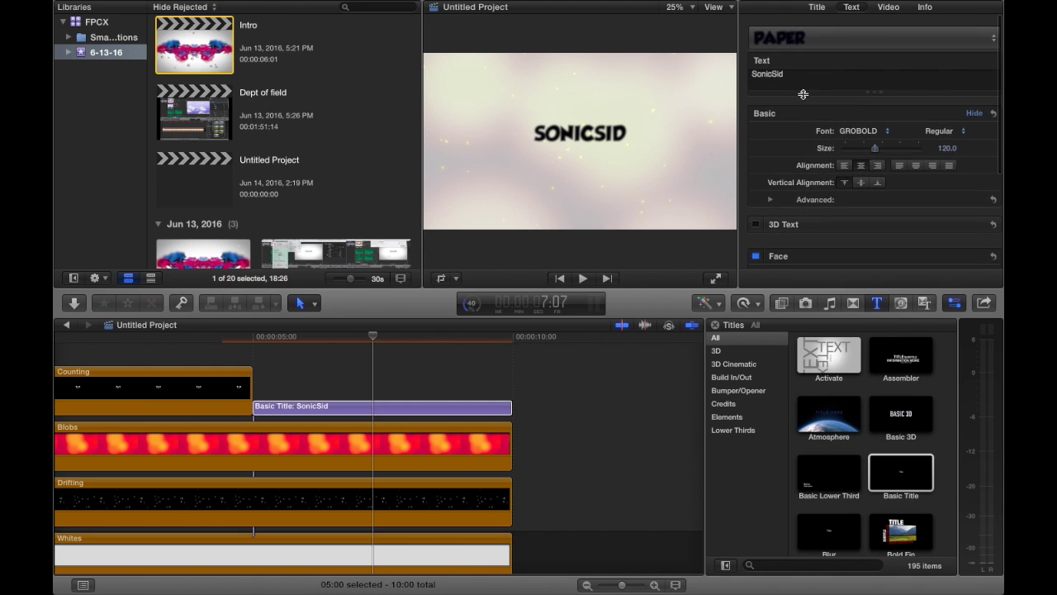
pyautogui.click(797, 37)
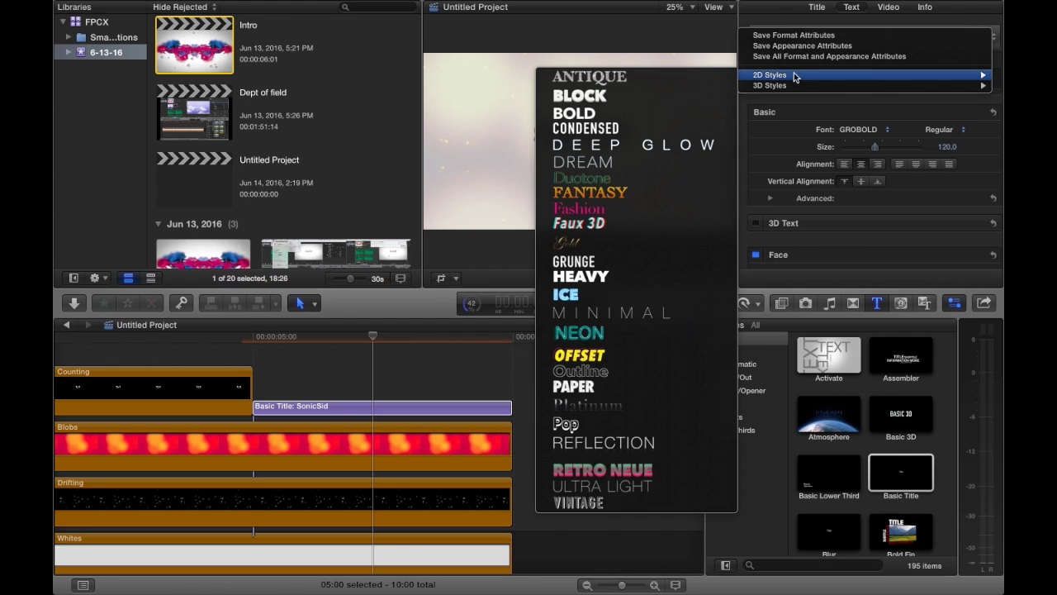
pyautogui.click(785, 37)
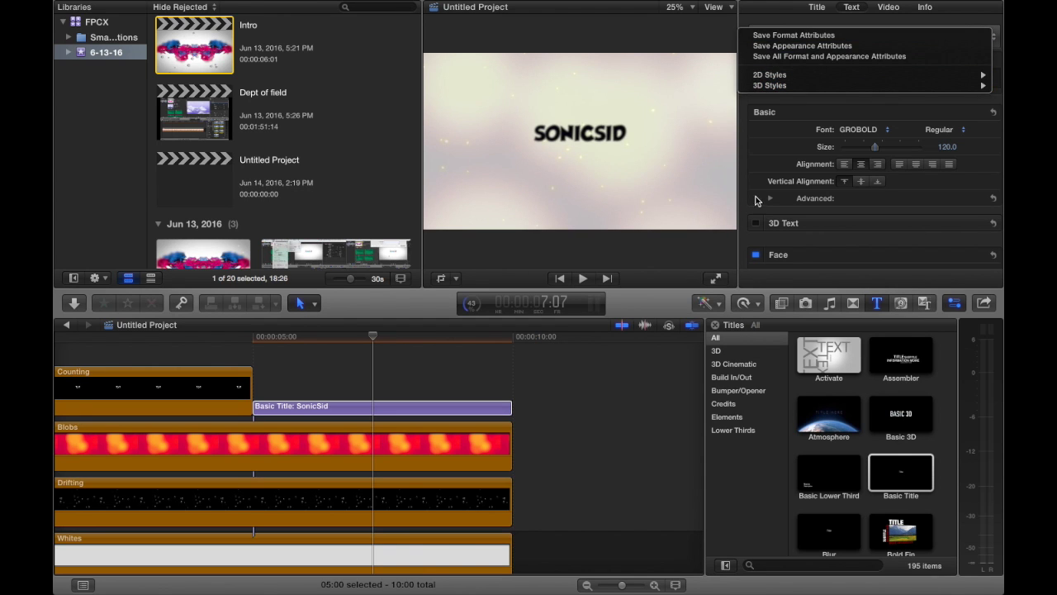
pyautogui.click(869, 130)
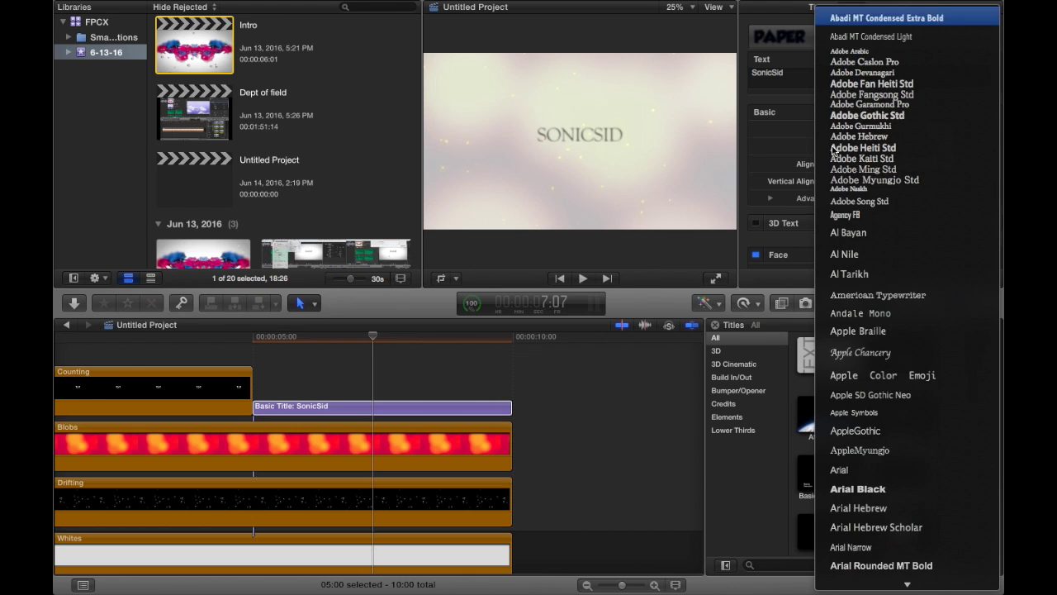
pyautogui.click(845, 216)
# Step: Enlarge the title to size 218 and reduce its face blur to 3.52
pyautogui.click(816, 255)
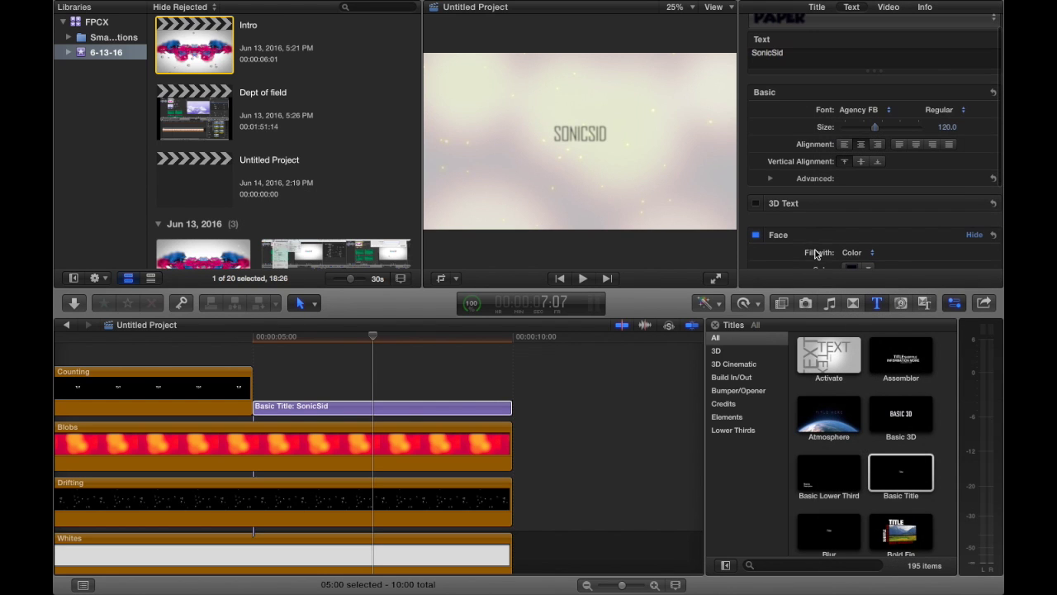
pyautogui.moveTo(887, 114); pyautogui.dragTo(901, 118)
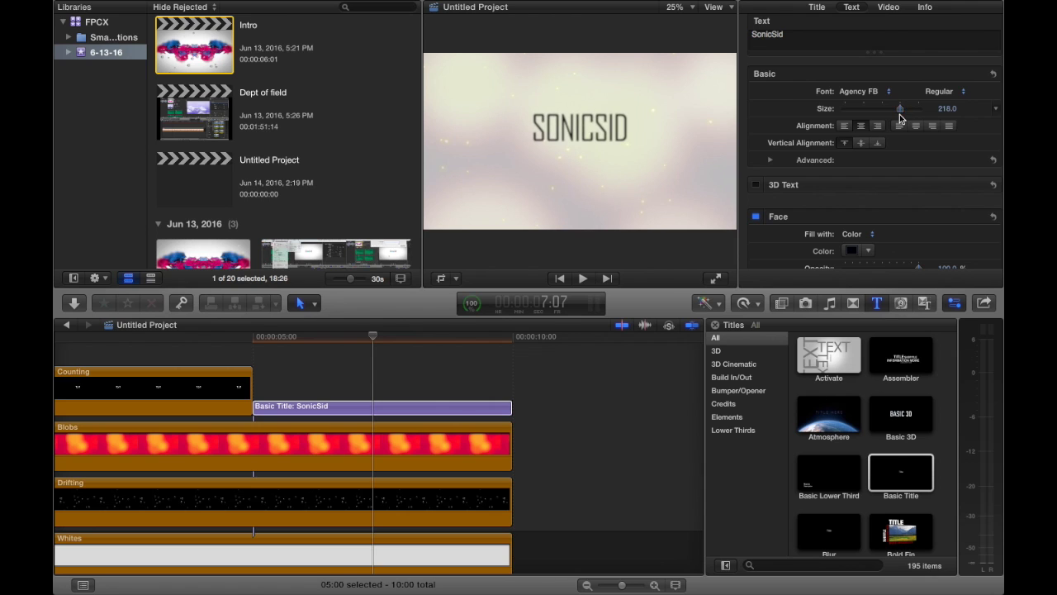
pyautogui.scroll(-3, 794, 260)
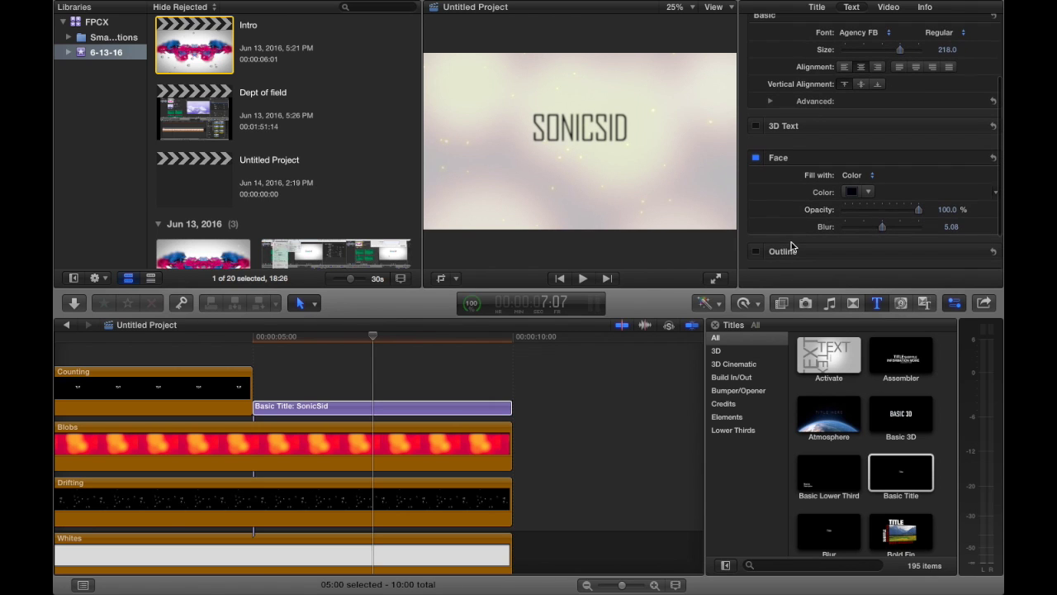
pyautogui.moveTo(877, 232); pyautogui.dragTo(857, 234)
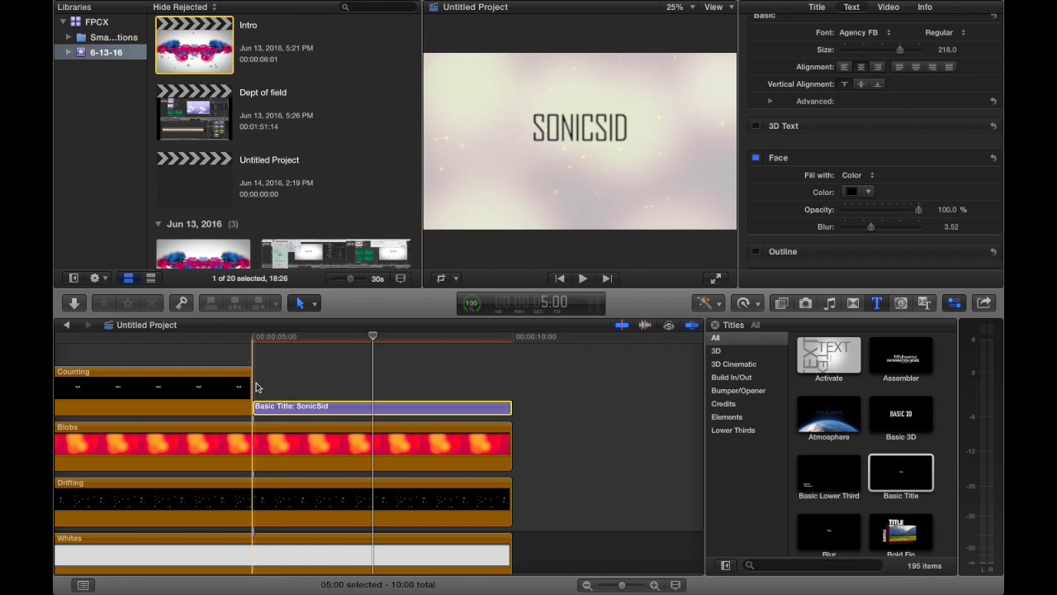
# Step: Select the Basic Title clip at its start and show its Video properties
pyautogui.click(255, 408)
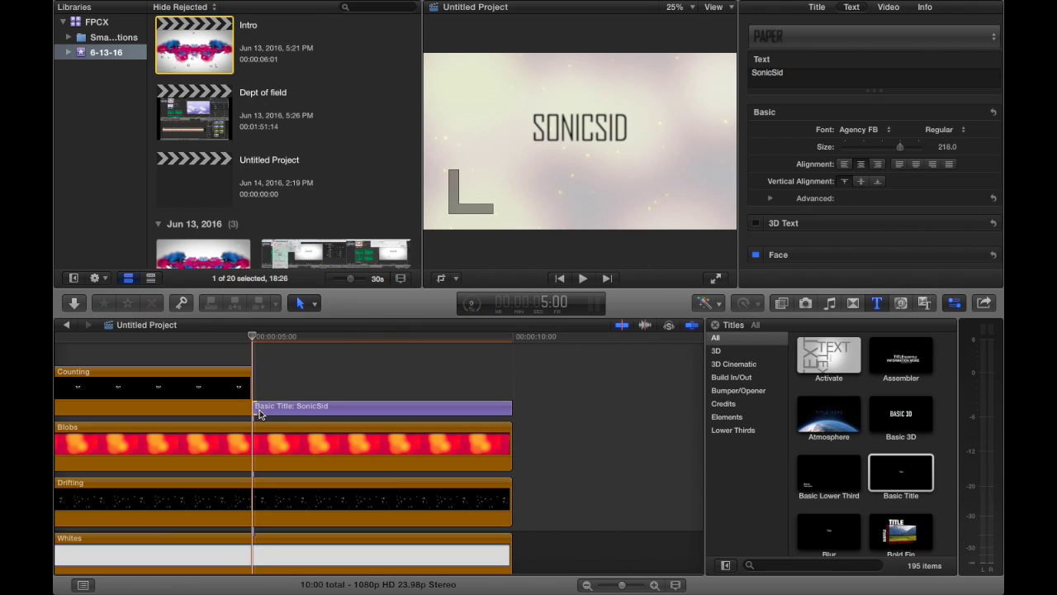
pyautogui.click(258, 410)
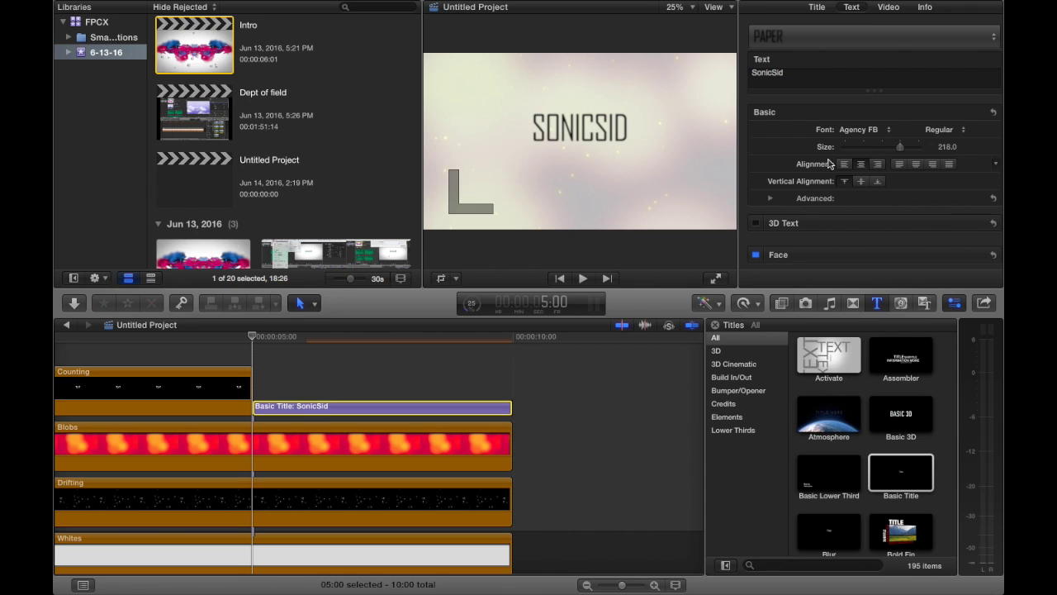
pyautogui.click(887, 7)
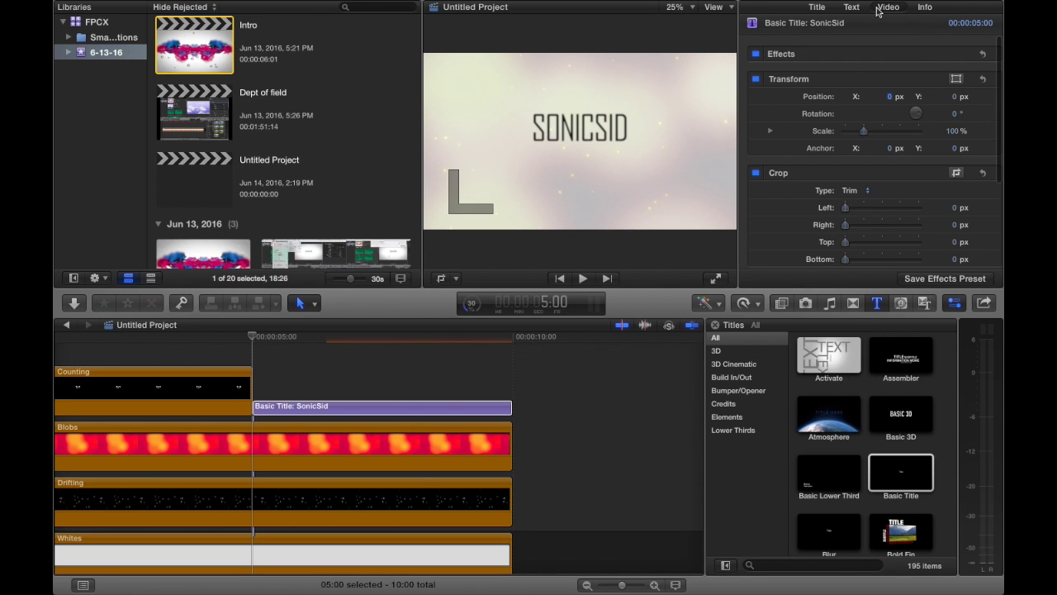
# Step: Keyframe the title's Left and Right crop from 1080 px at the start to 0 px near 7:09
pyautogui.scroll(-2, 869, 214)
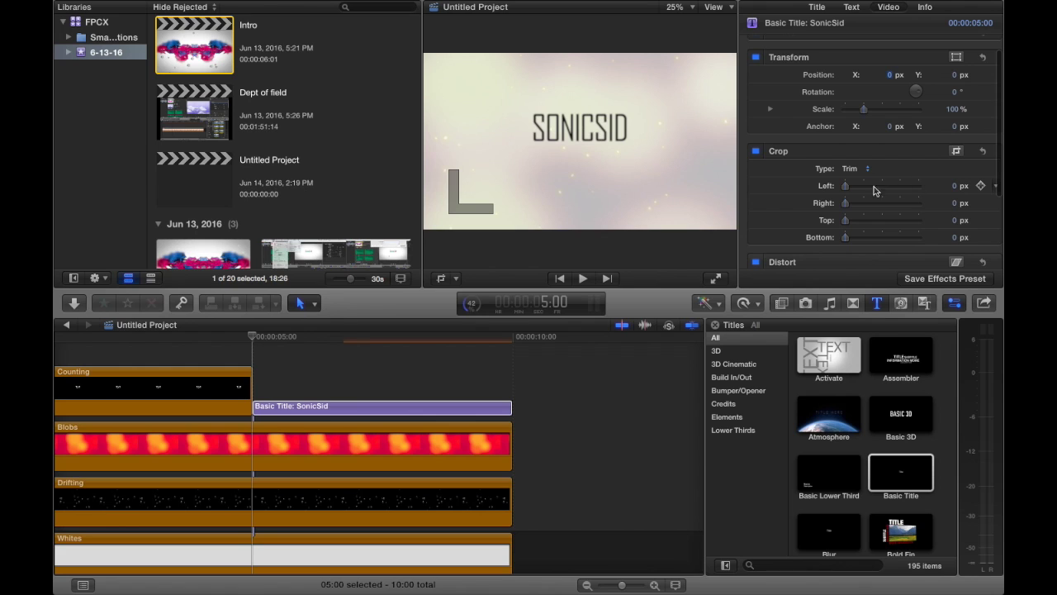
pyautogui.moveTo(960, 202); pyautogui.dragTo(973, 205)
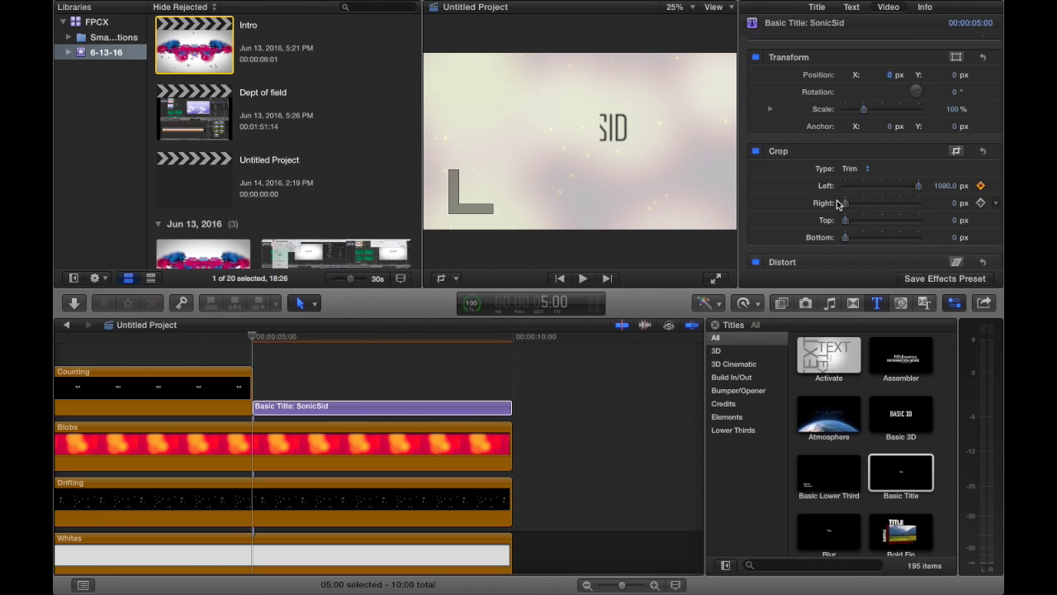
pyautogui.moveTo(909, 208); pyautogui.dragTo(963, 220)
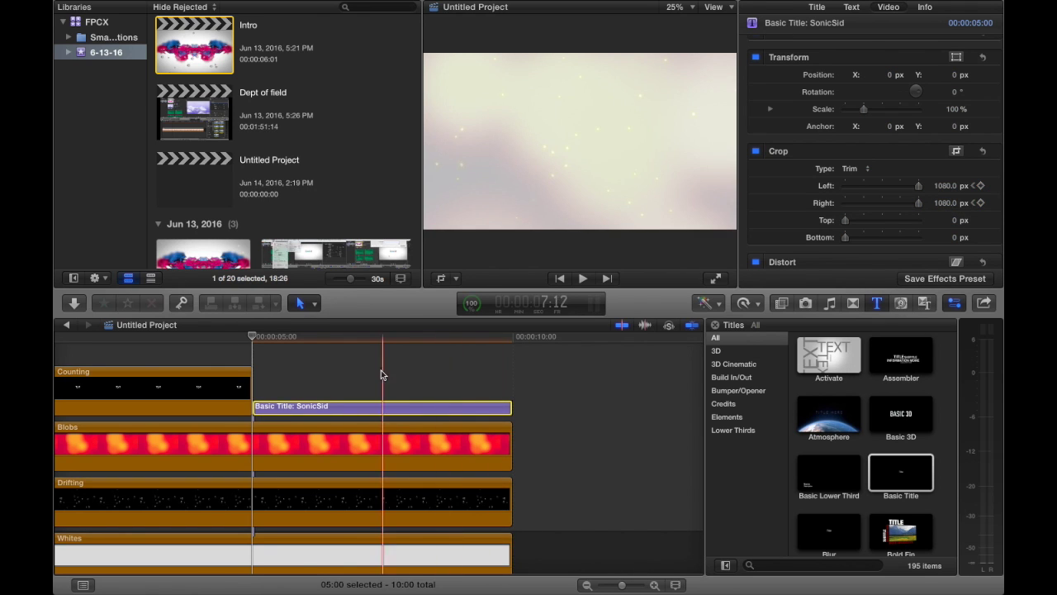
pyautogui.click(378, 365)
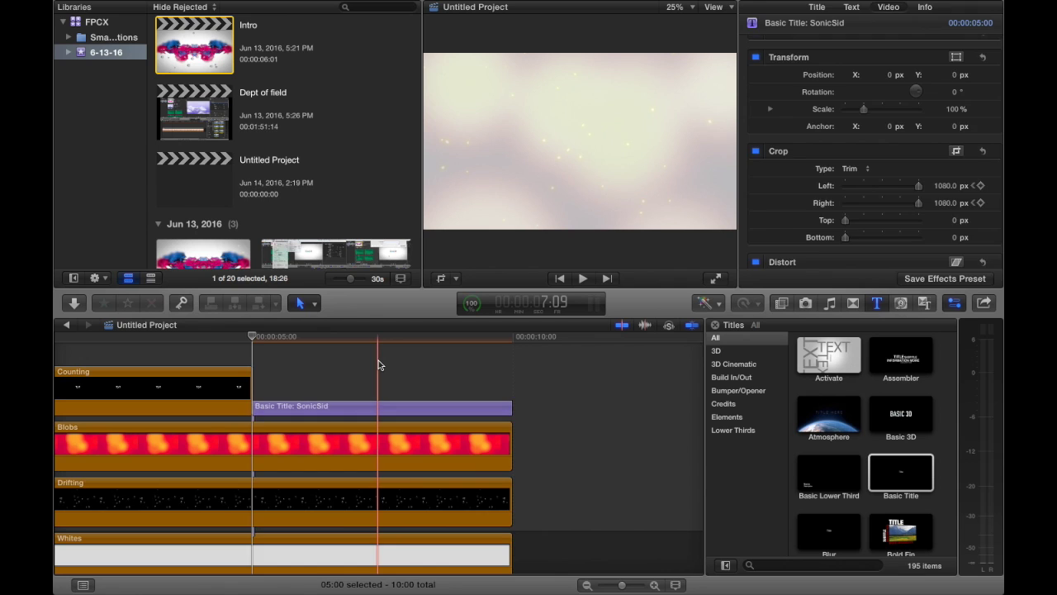
pyautogui.click(379, 404)
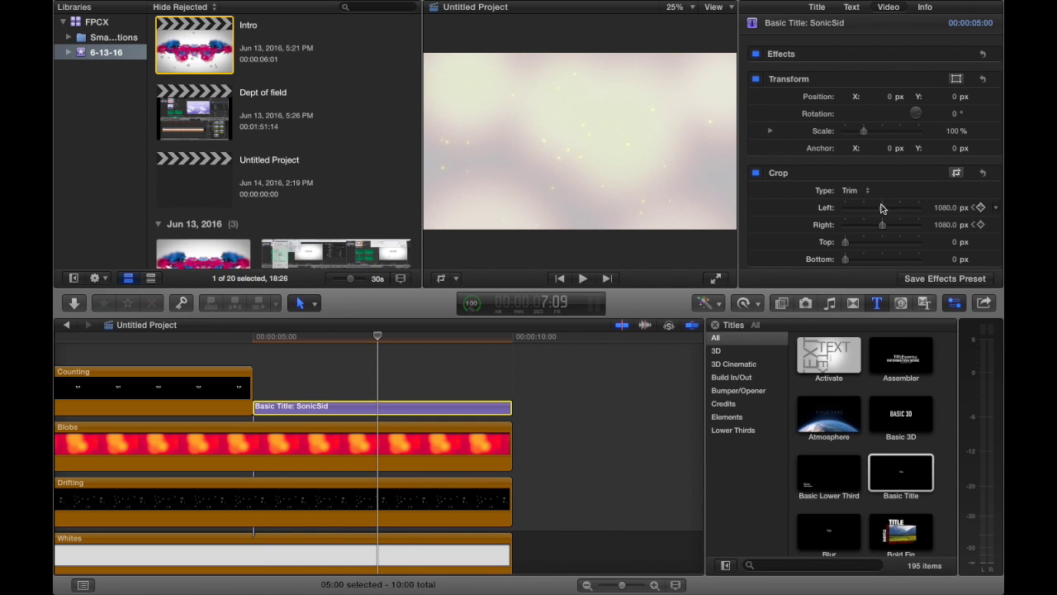
pyautogui.moveTo(883, 209); pyautogui.dragTo(814, 208)
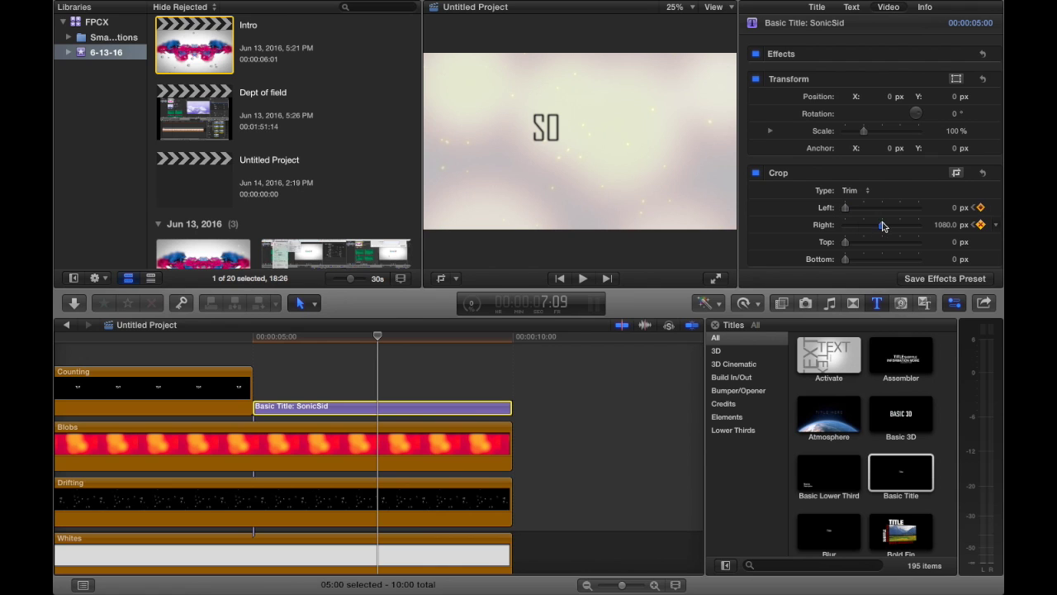
pyautogui.moveTo(883, 226); pyautogui.dragTo(785, 231)
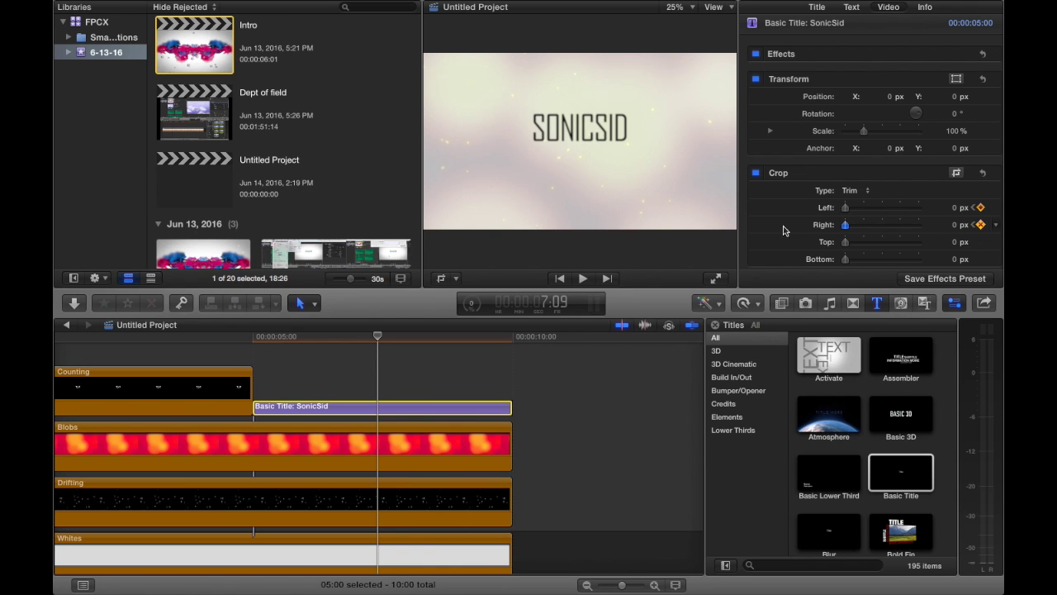
# Step: Play back the SonicSid title's crop reveal from its start, twice
pyautogui.click(242, 347)
pyautogui.press('space')
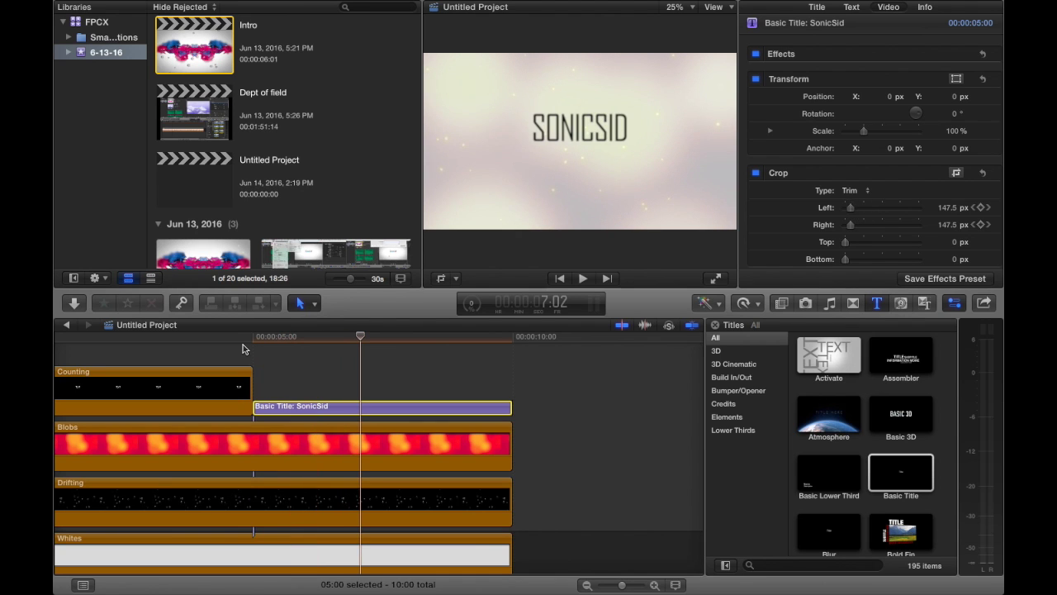
pyautogui.click(262, 356)
pyautogui.press('space')
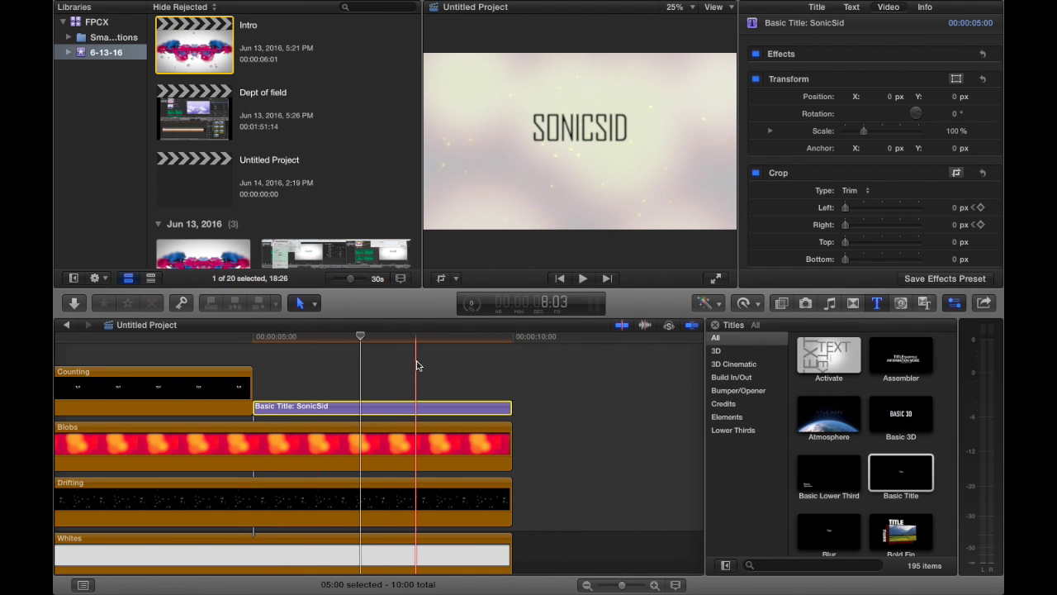
pyautogui.hscroll(-5, 308, 385)
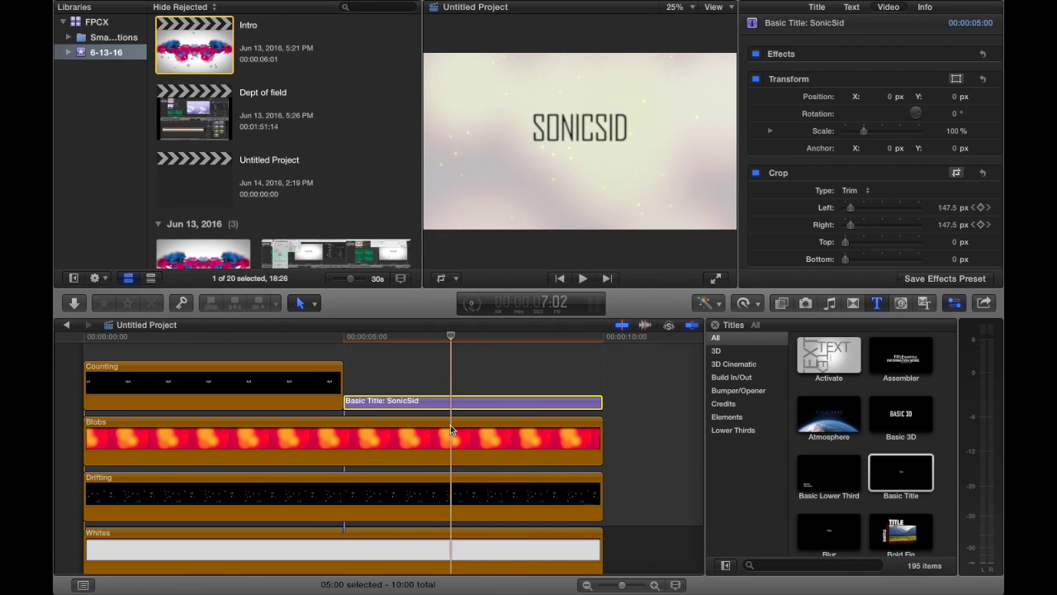
pyautogui.click(900, 480)
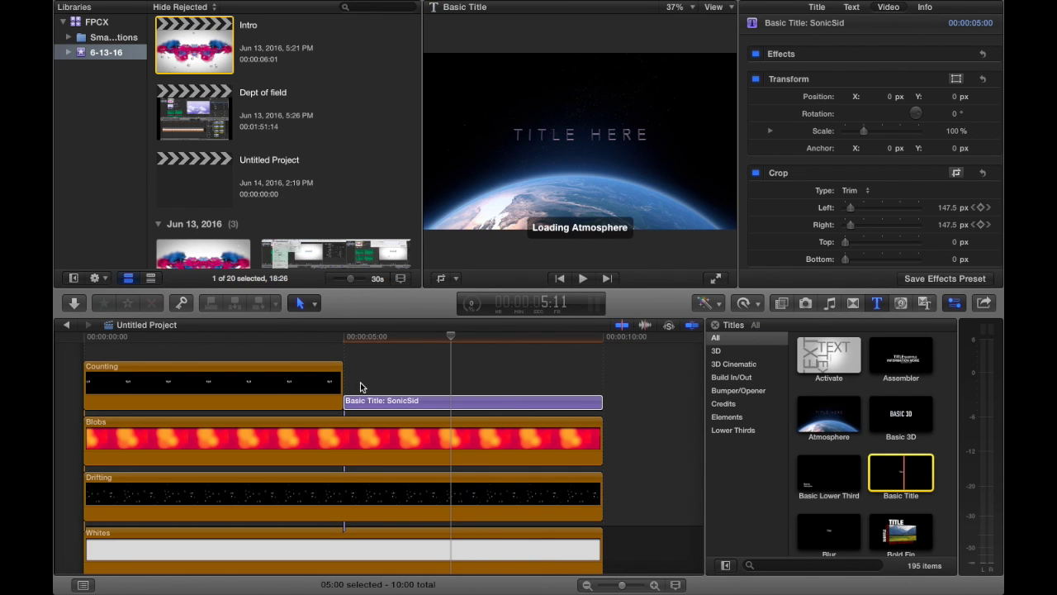
# Step: Add a second Basic Title above SonicSid and trim it to 2:18, starting midway
pyautogui.moveTo(360, 386); pyautogui.dragTo(344, 389)
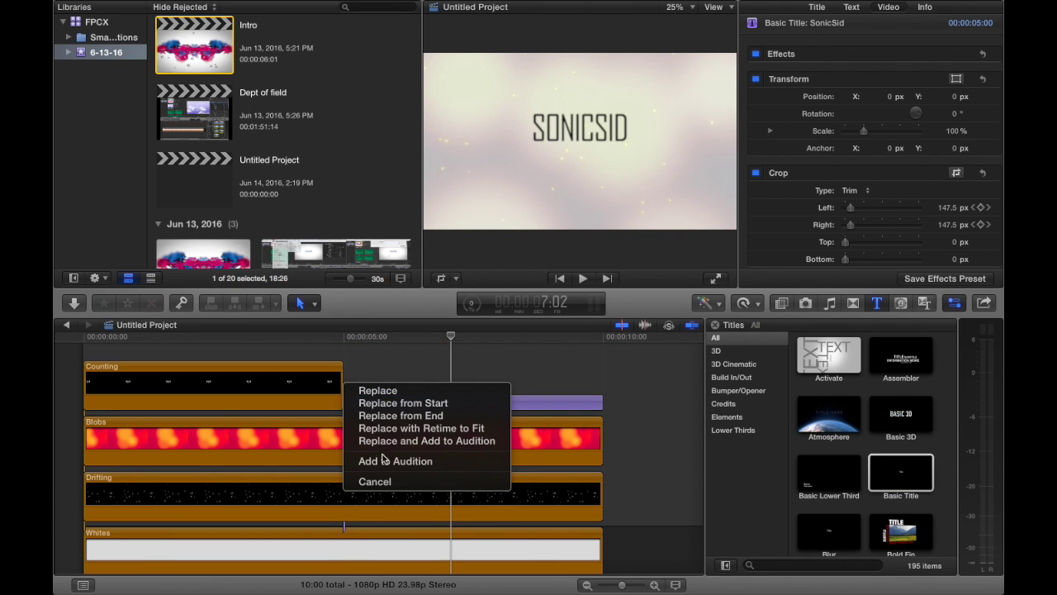
pyautogui.click(375, 481)
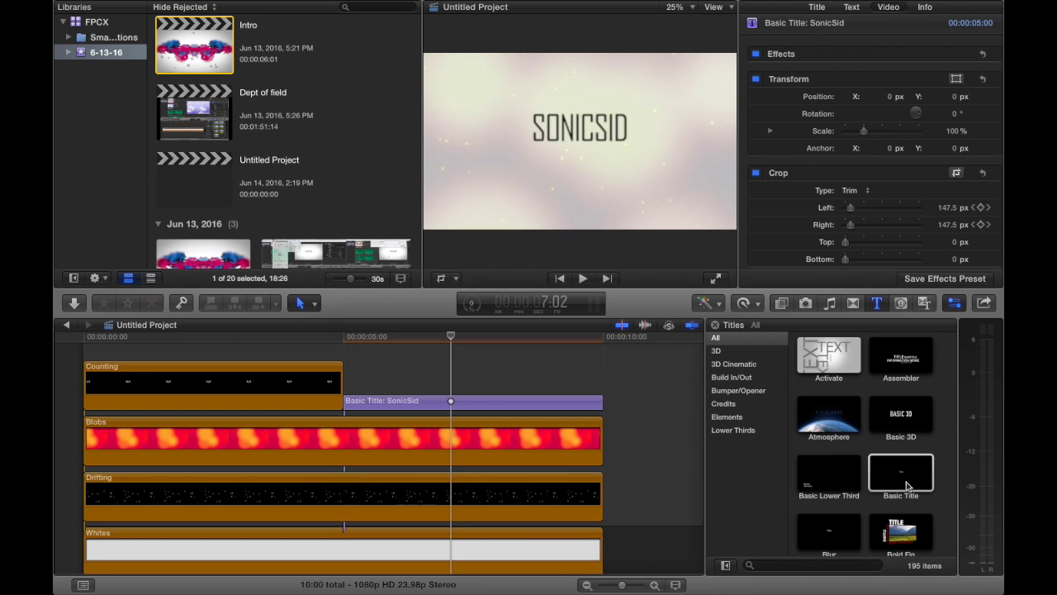
pyautogui.moveTo(900, 473); pyautogui.dragTo(345, 383)
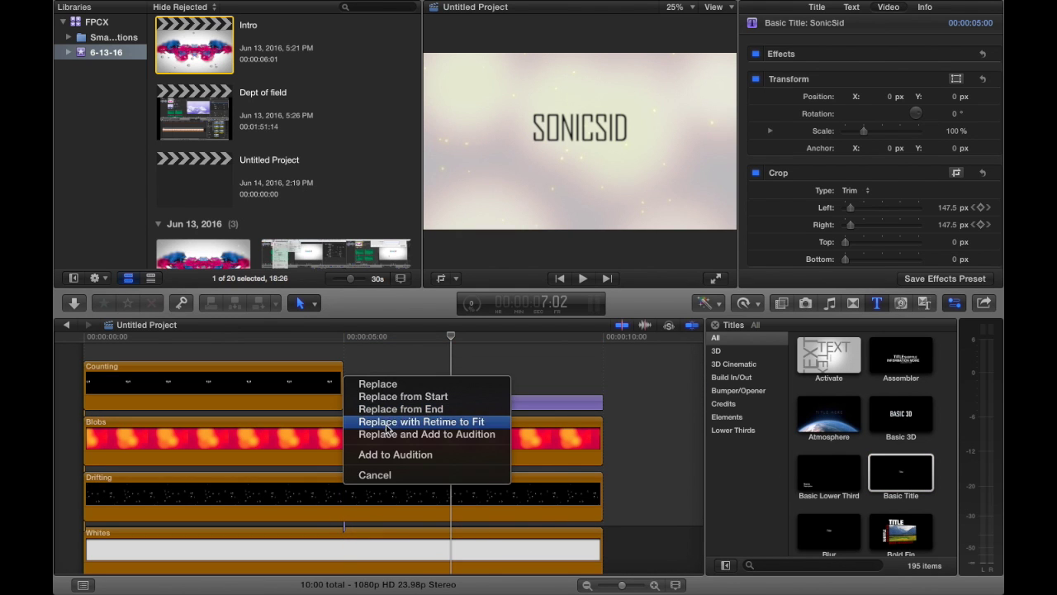
pyautogui.click(394, 476)
pyautogui.moveTo(871, 473); pyautogui.dragTo(377, 383)
pyautogui.hscroll(6, 377, 384)
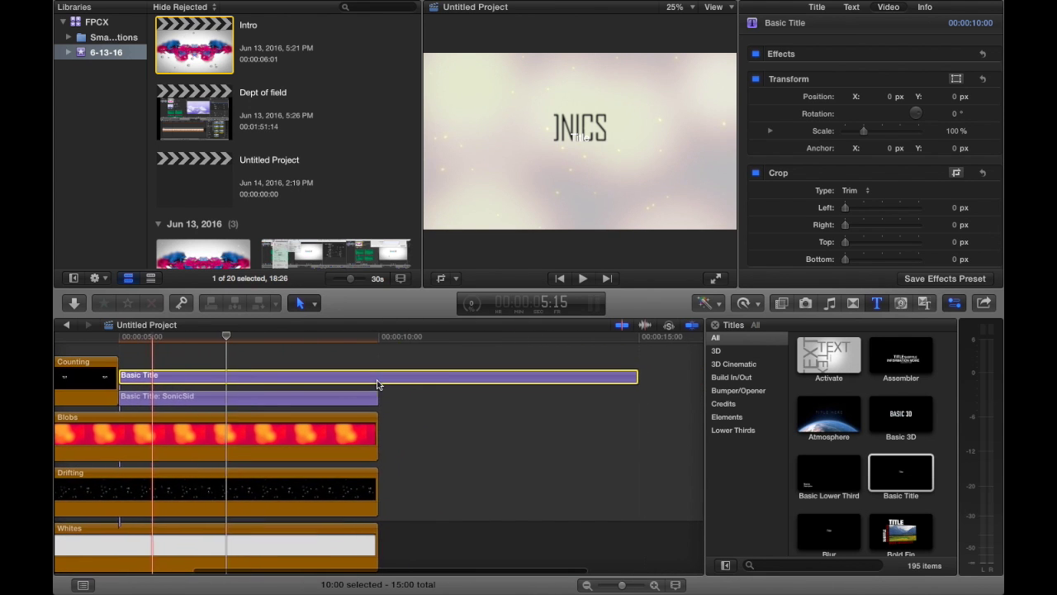
pyautogui.moveTo(628, 378); pyautogui.dragTo(372, 377)
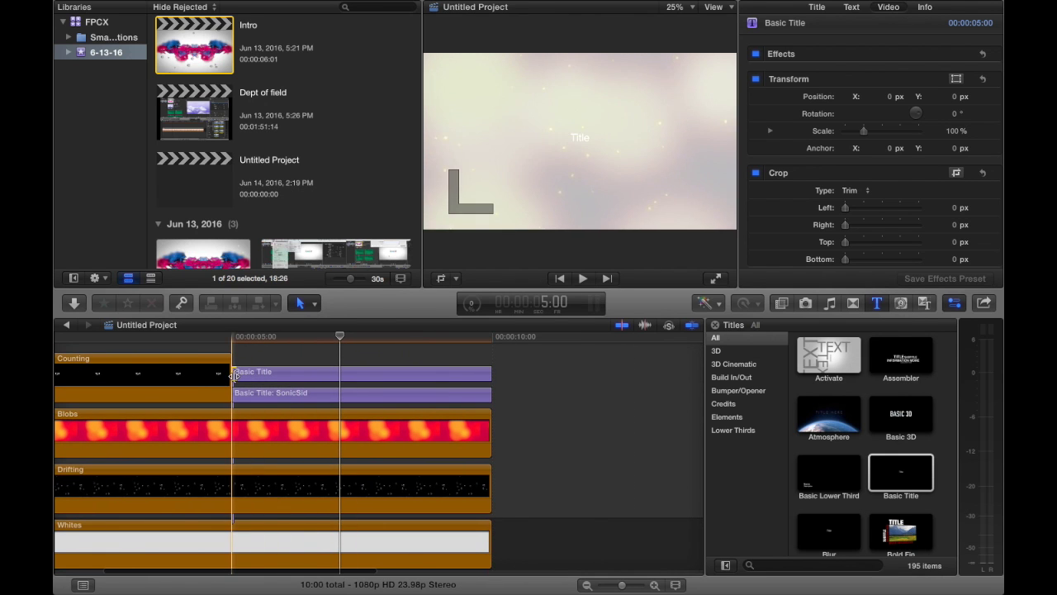
pyautogui.moveTo(234, 377); pyautogui.dragTo(351, 383)
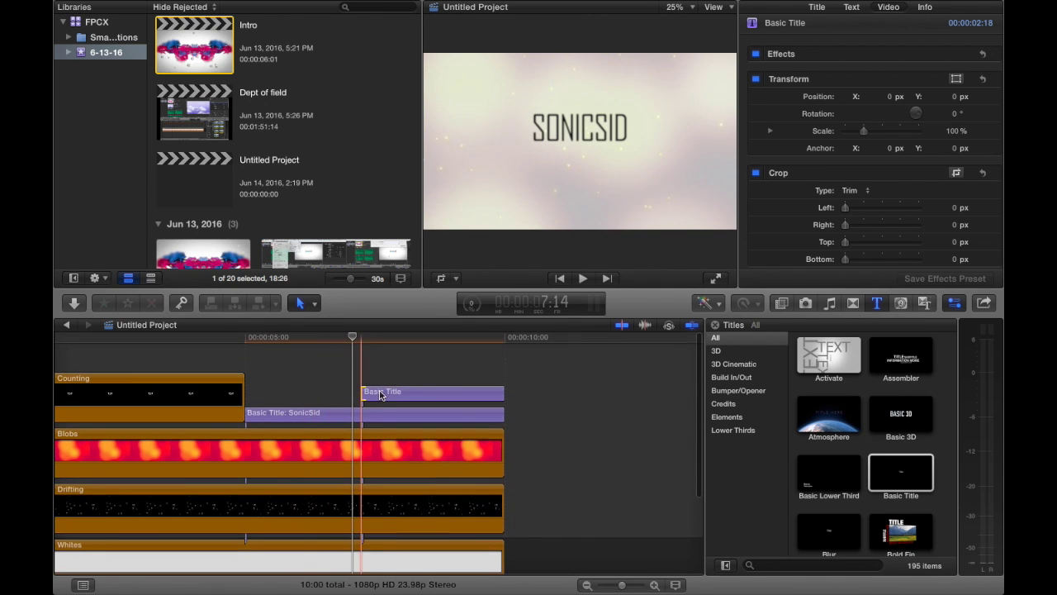
# Step: Keyframe the new title's Left and Right crop from 1080 px at its start
pyautogui.click(379, 395)
pyautogui.click(363, 393)
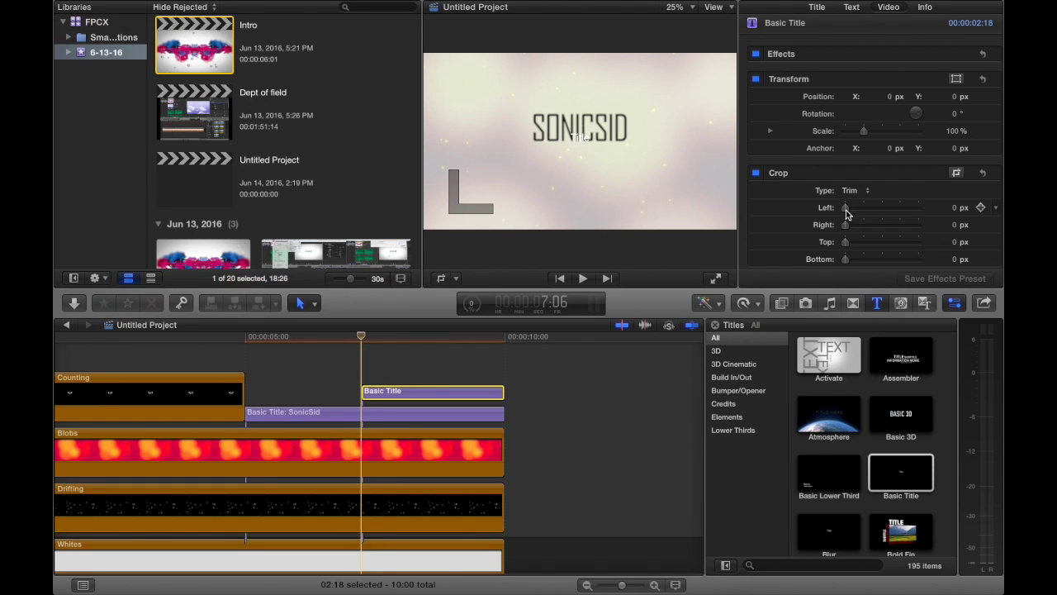
pyautogui.moveTo(845, 208); pyautogui.dragTo(1002, 224)
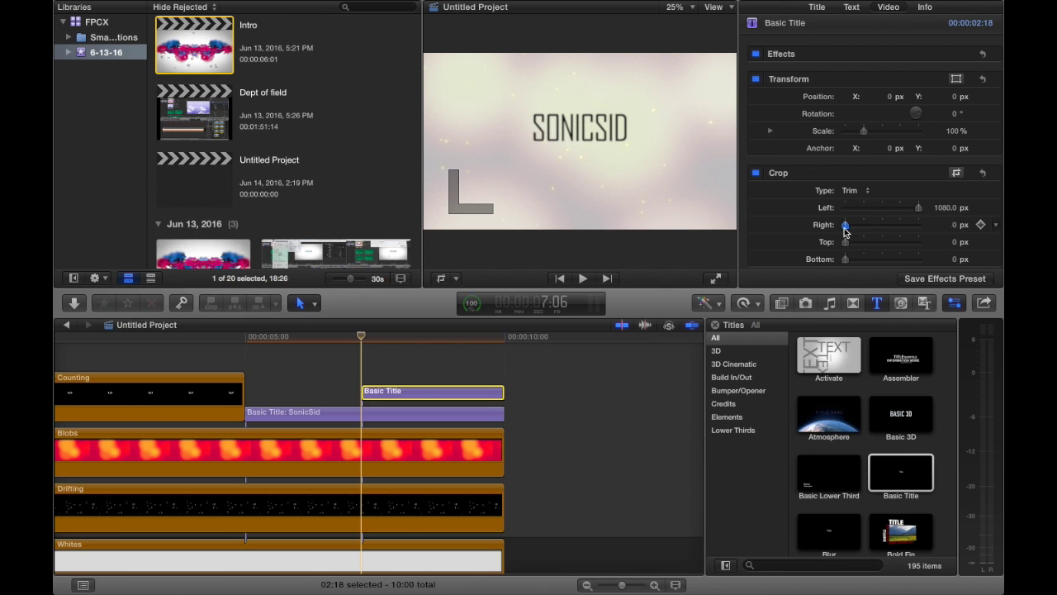
pyautogui.moveTo(845, 225); pyautogui.dragTo(996, 232)
pyautogui.click(413, 355)
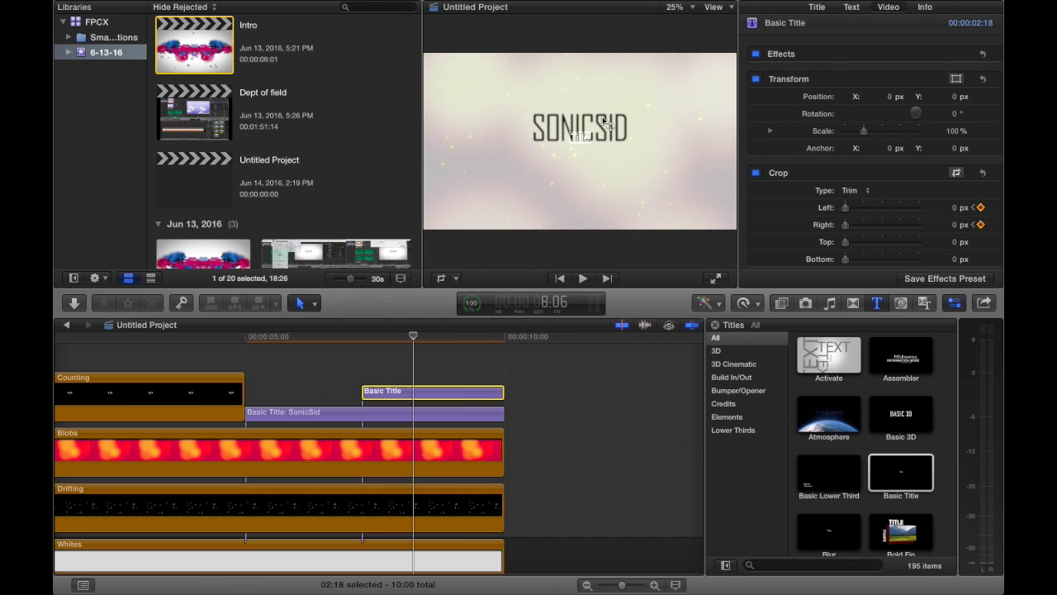
# Step: Change the second title's text to Videos and set its size to 194
pyautogui.click(852, 7)
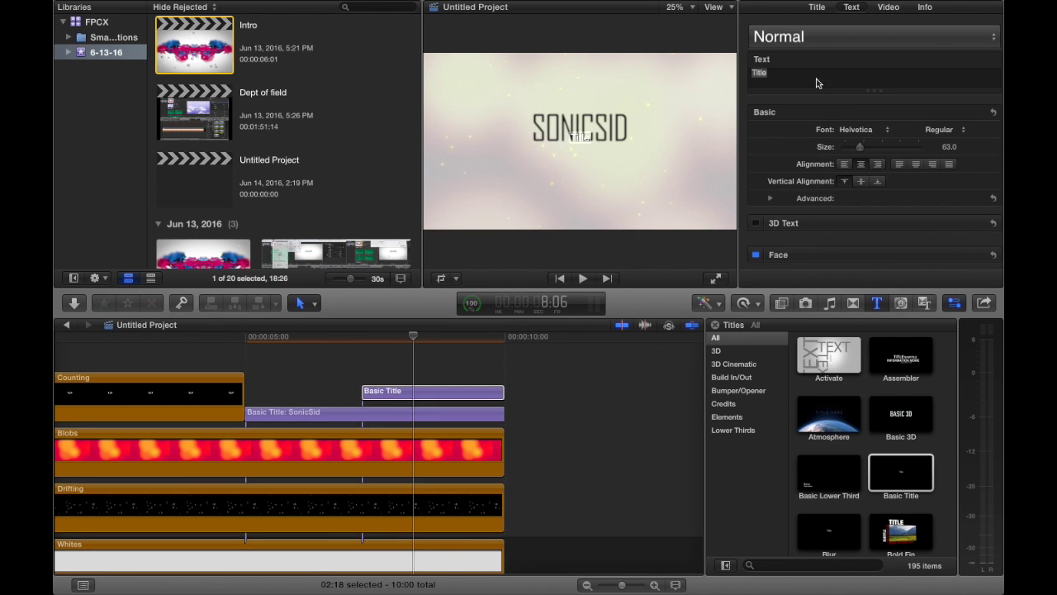
pyautogui.click(796, 75)
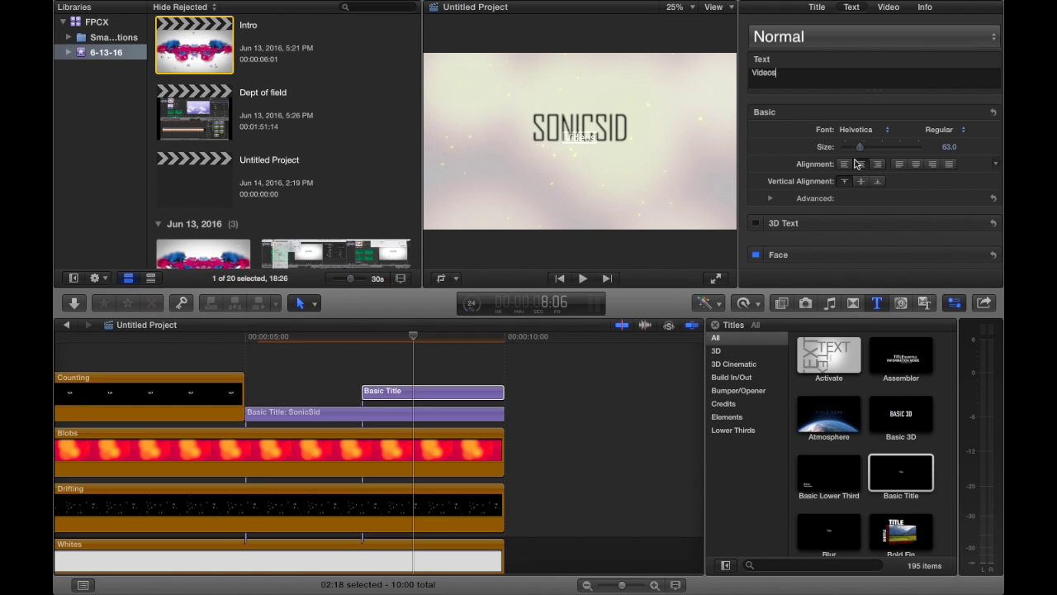
pyautogui.moveTo(882, 153); pyautogui.dragTo(898, 157)
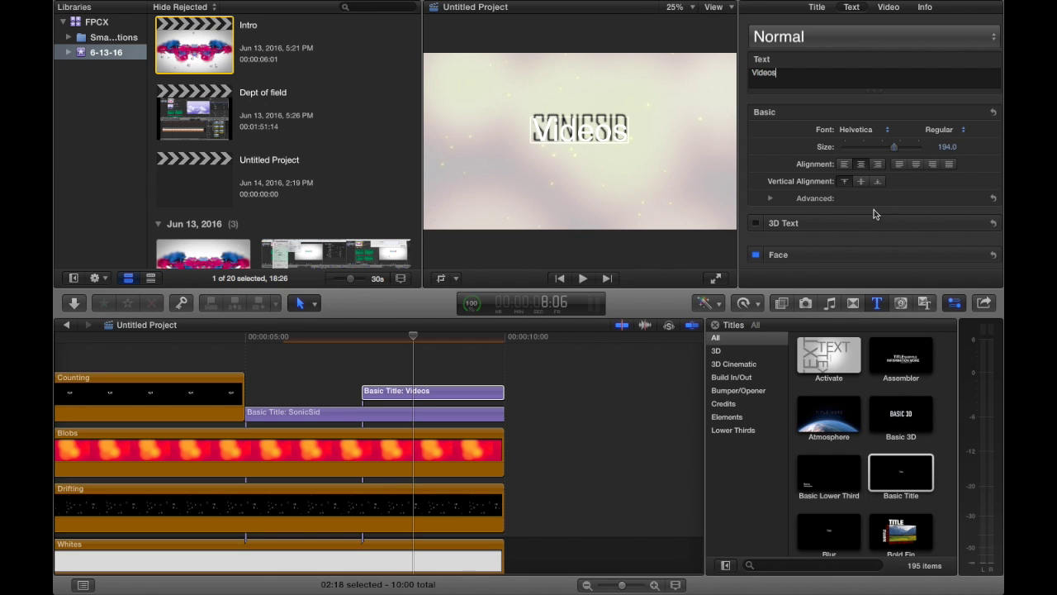
# Step: Make the Videos text black and set its font to Impact
pyautogui.click(972, 256)
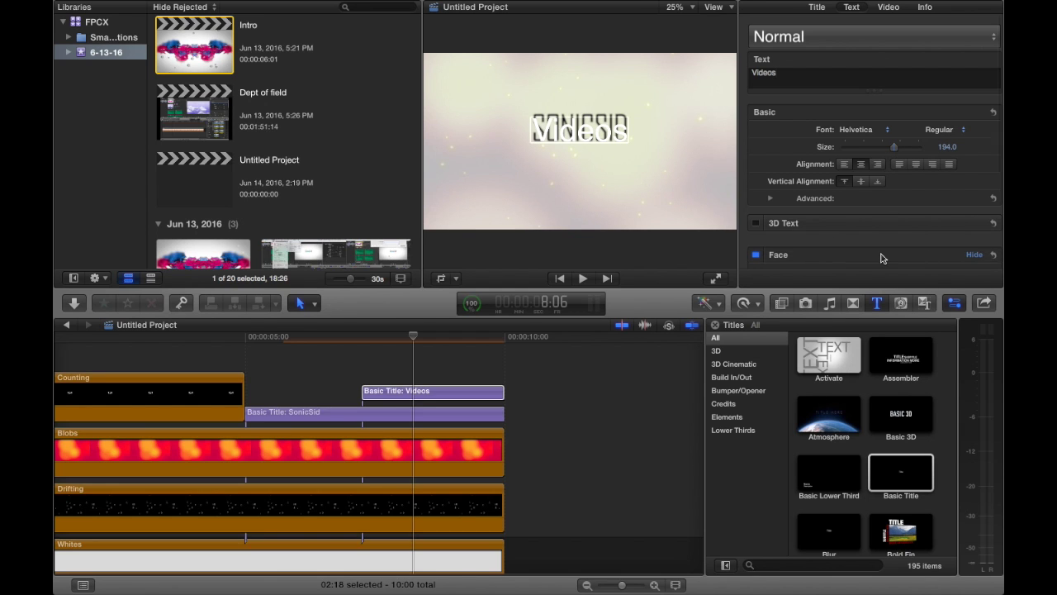
pyautogui.scroll(-3, 881, 259)
pyautogui.click(868, 236)
pyautogui.moveTo(950, 298); pyautogui.dragTo(966, 316)
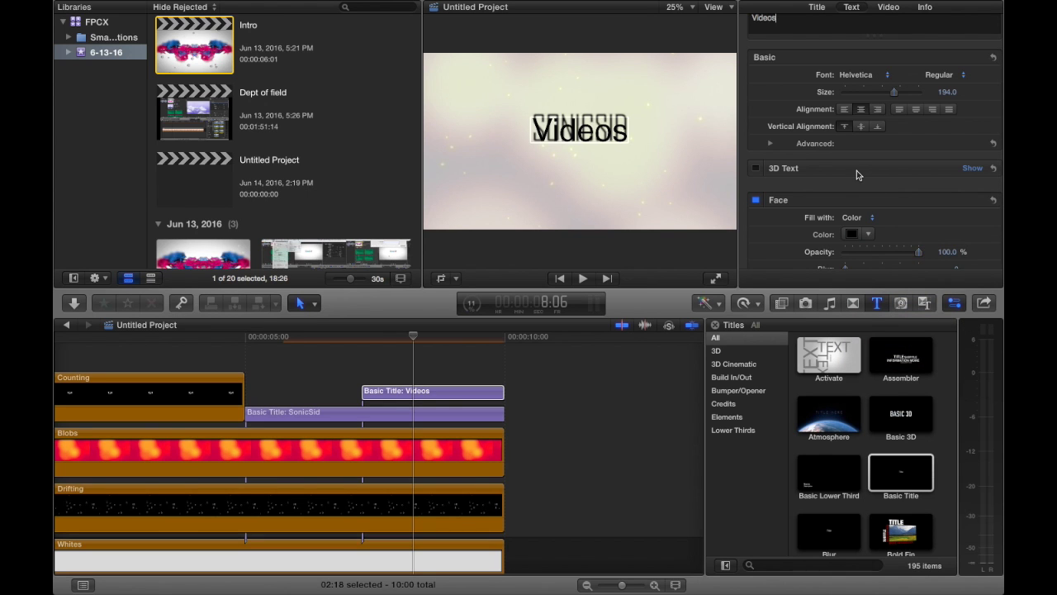
pyautogui.scroll(3, 857, 174)
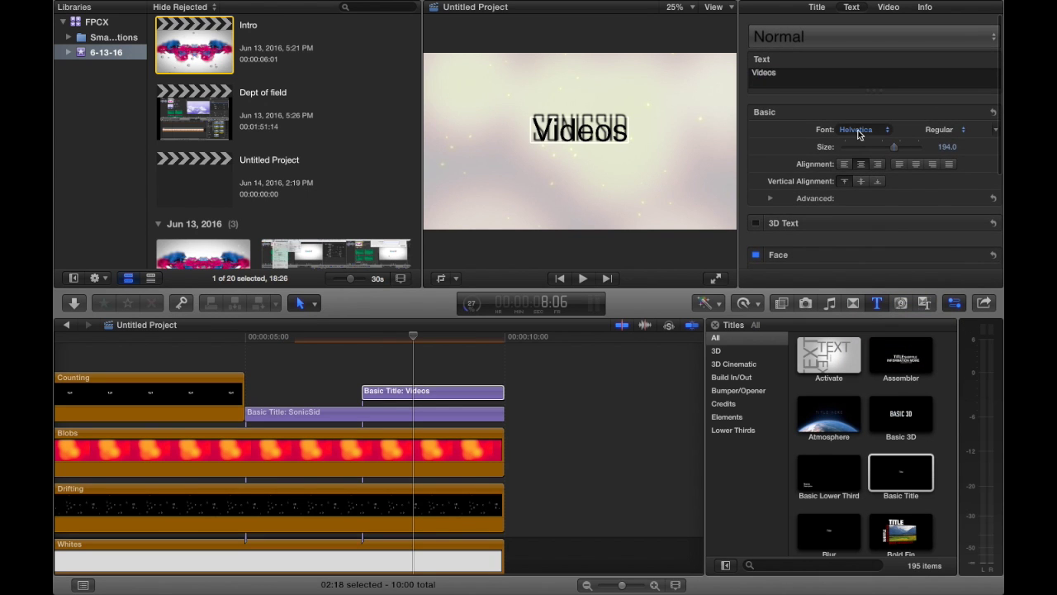
pyautogui.click(859, 134)
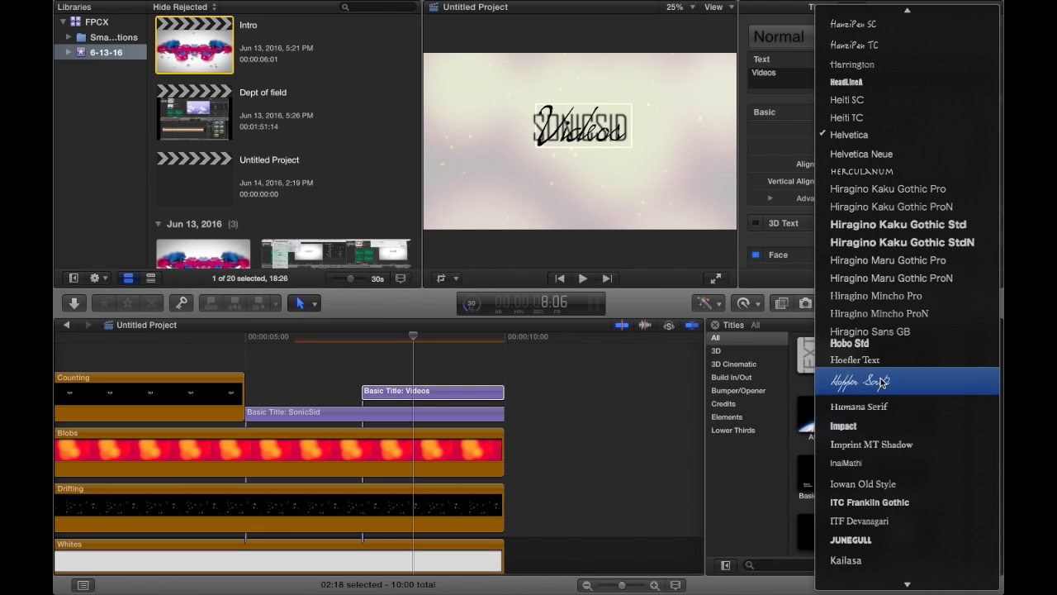
pyautogui.click(879, 425)
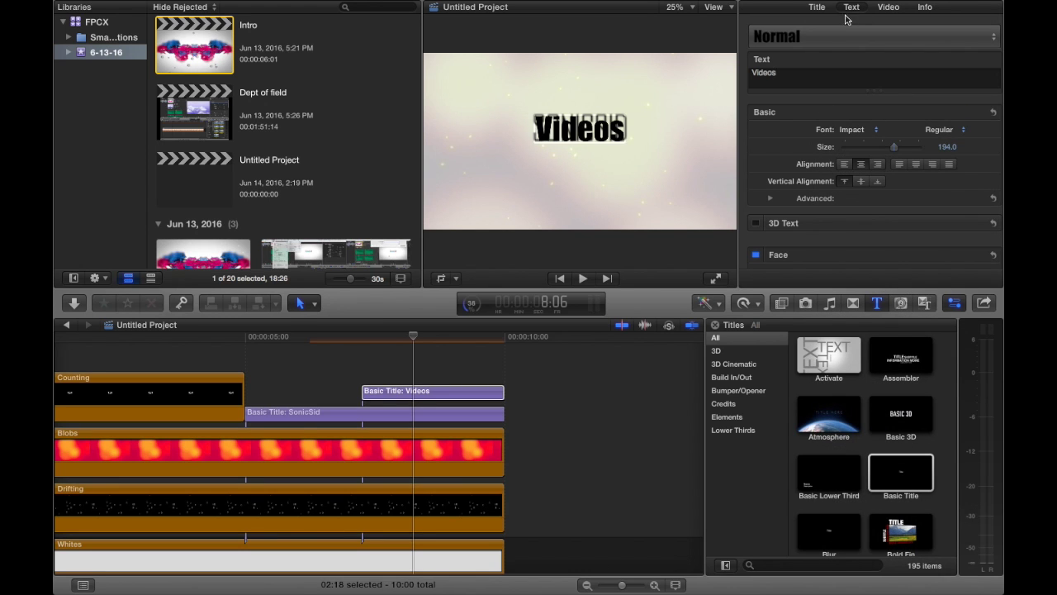
pyautogui.hotkey('ctrl', 'Tab')
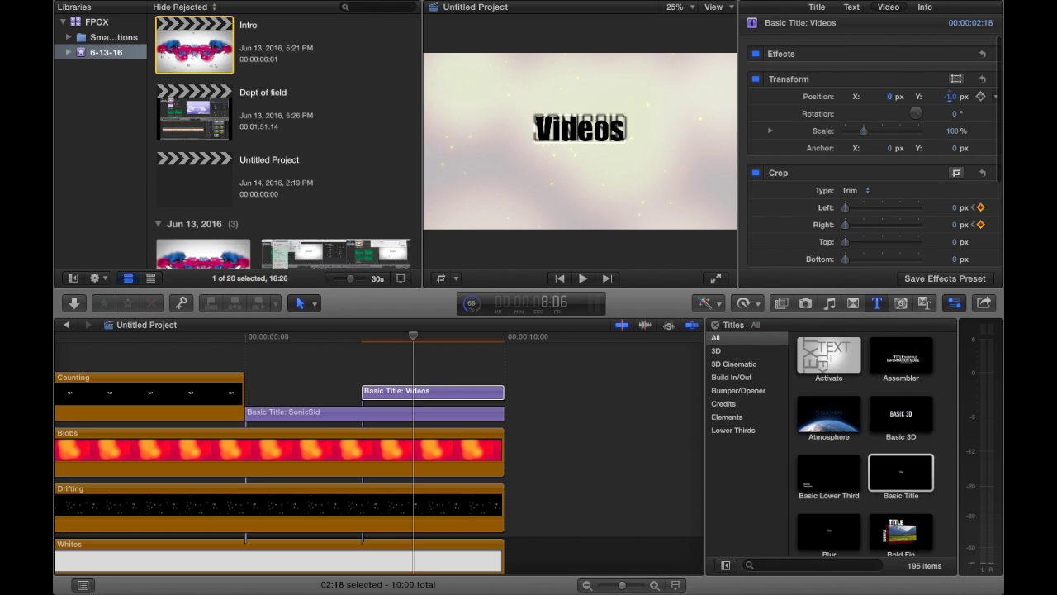
# Step: Lower the Videos text to Y -183.1 px and blur its face to 3.18
pyautogui.moveTo(950, 96); pyautogui.dragTo(922, 128)
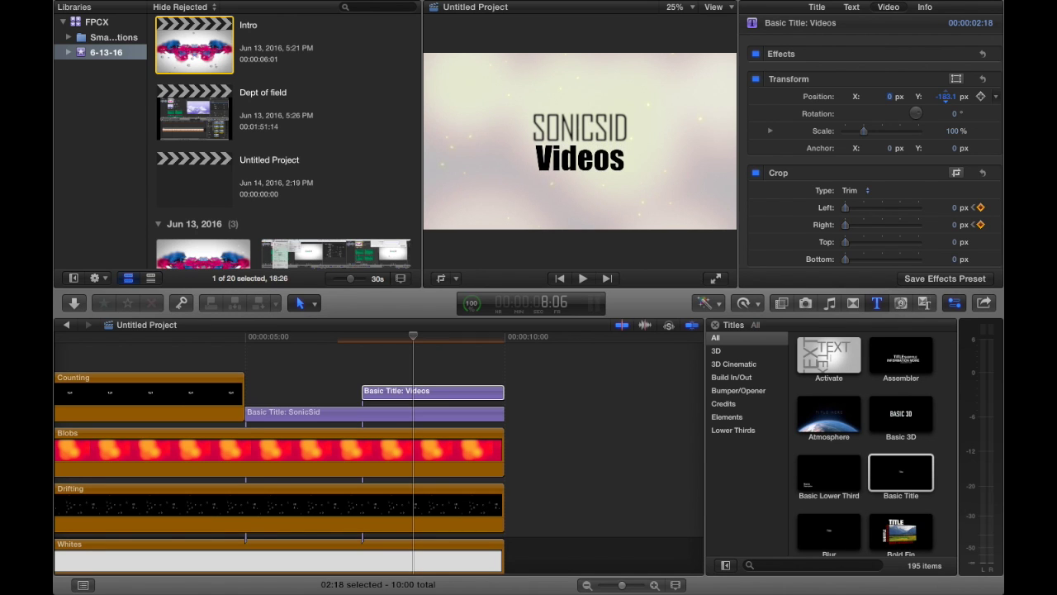
pyautogui.click(850, 8)
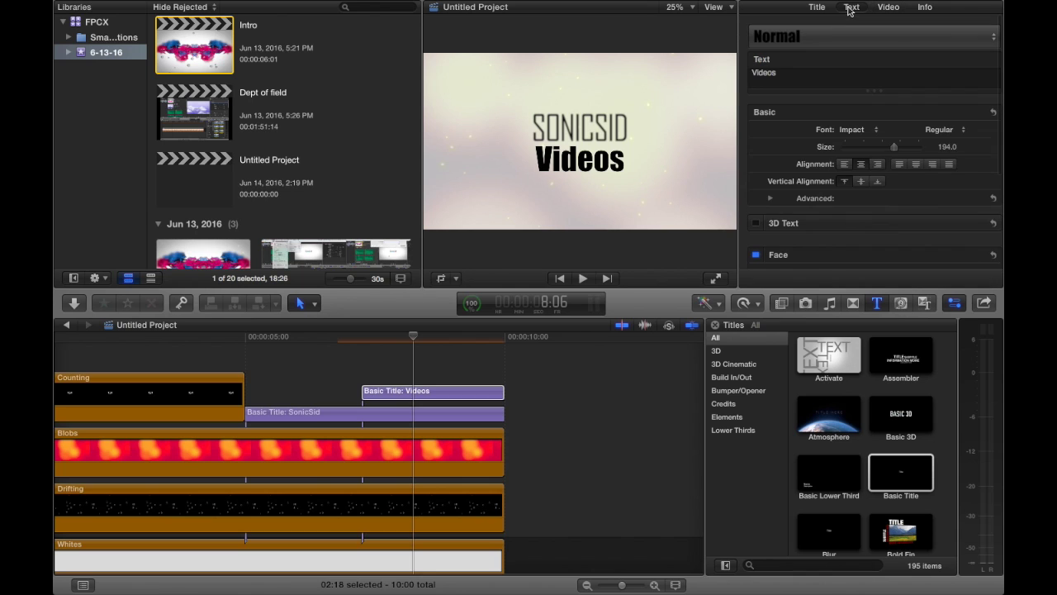
pyautogui.scroll(-5, 905, 240)
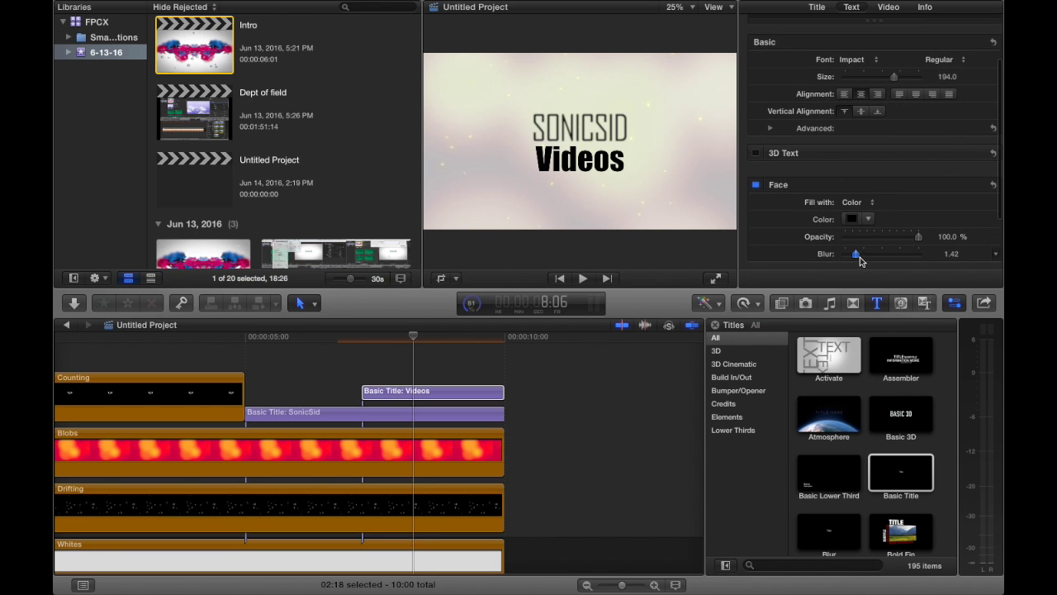
pyautogui.moveTo(867, 257); pyautogui.dragTo(870, 258)
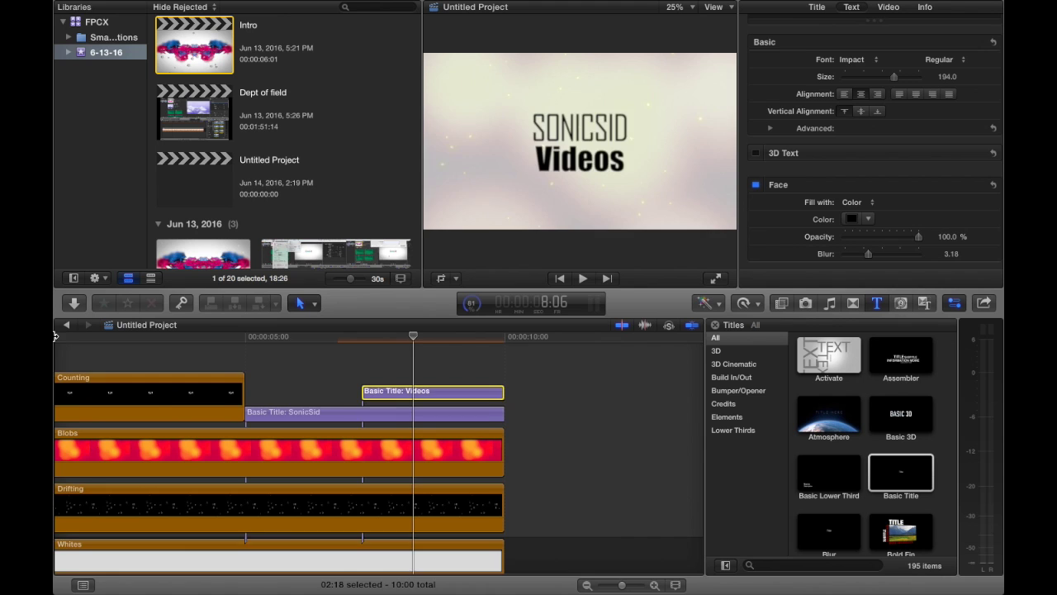
pyautogui.hotkey('shift', 'z')
pyautogui.click(70, 355)
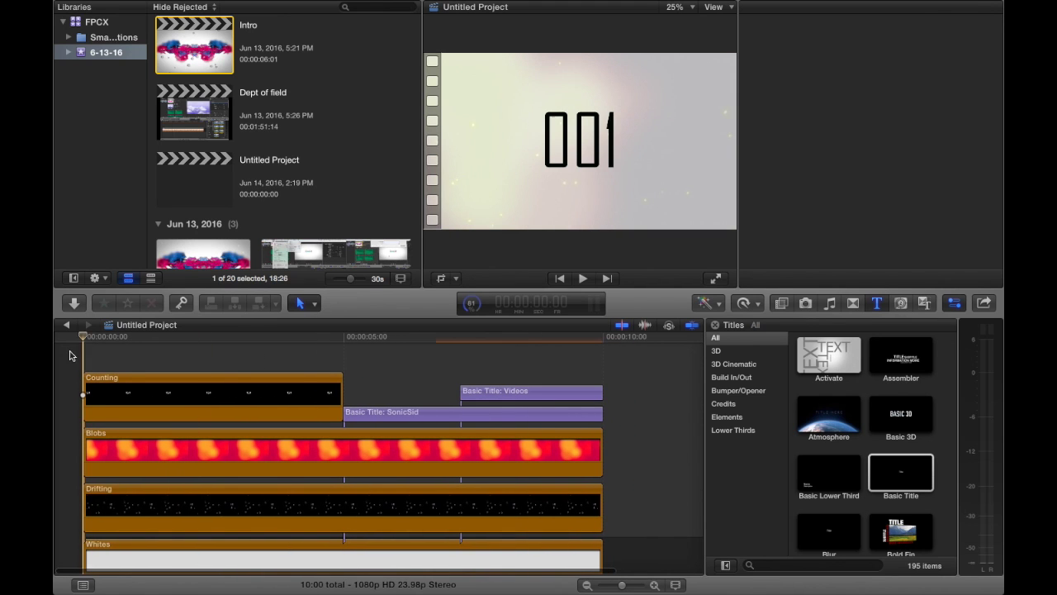
# Step: Review the intro, shorten the Counting clip, and move both Basic Title clips to start where it ends
pyautogui.press('space')
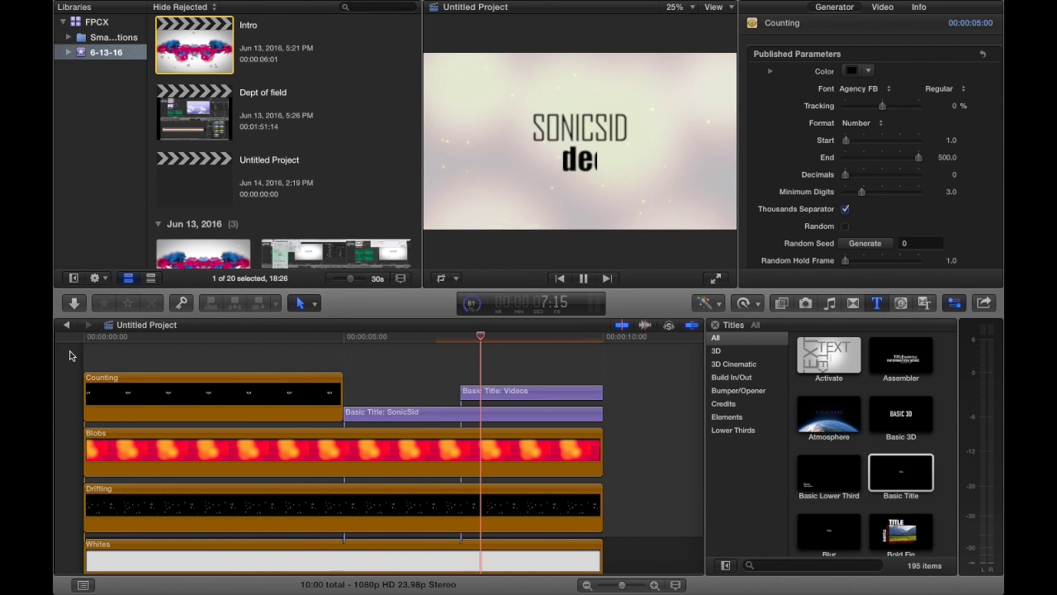
pyautogui.press('space')
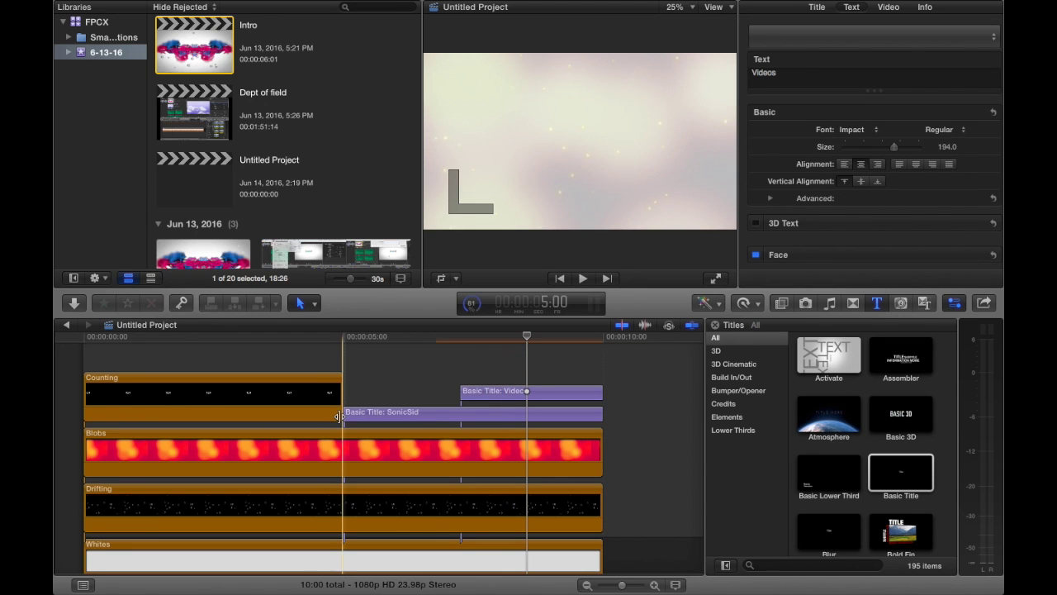
pyautogui.moveTo(341, 409); pyautogui.dragTo(211, 406)
pyautogui.moveTo(330, 358); pyautogui.dragTo(523, 418)
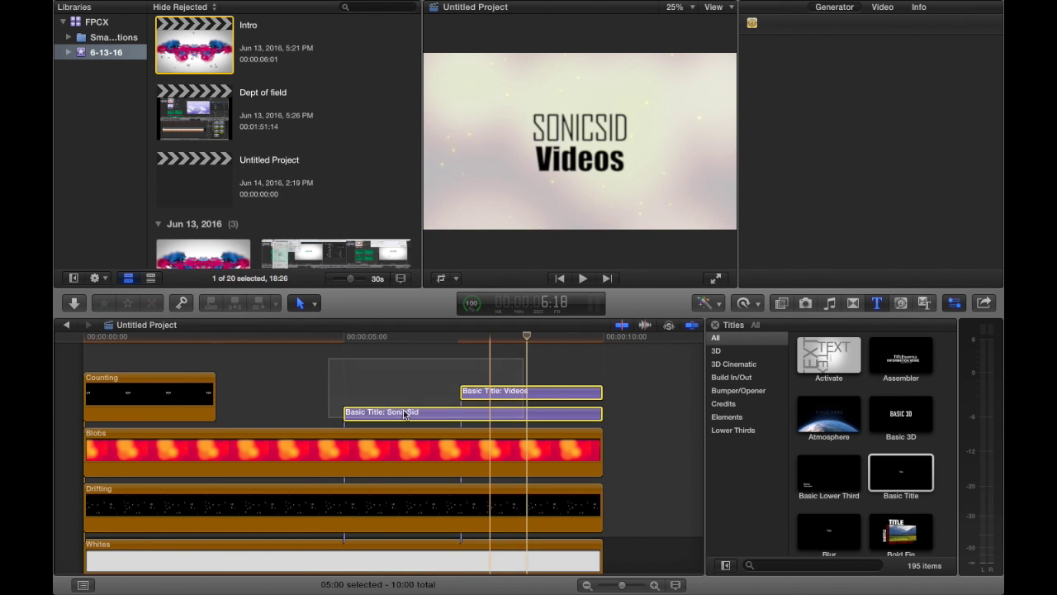
pyautogui.moveTo(403, 415); pyautogui.dragTo(246, 417)
# Step: Trim the Blobs, Drifting and Whites background clips so they end with the titles at 7:13
pyautogui.moveTo(497, 394); pyautogui.dragTo(590, 553)
pyautogui.scroll(3, 590, 529)
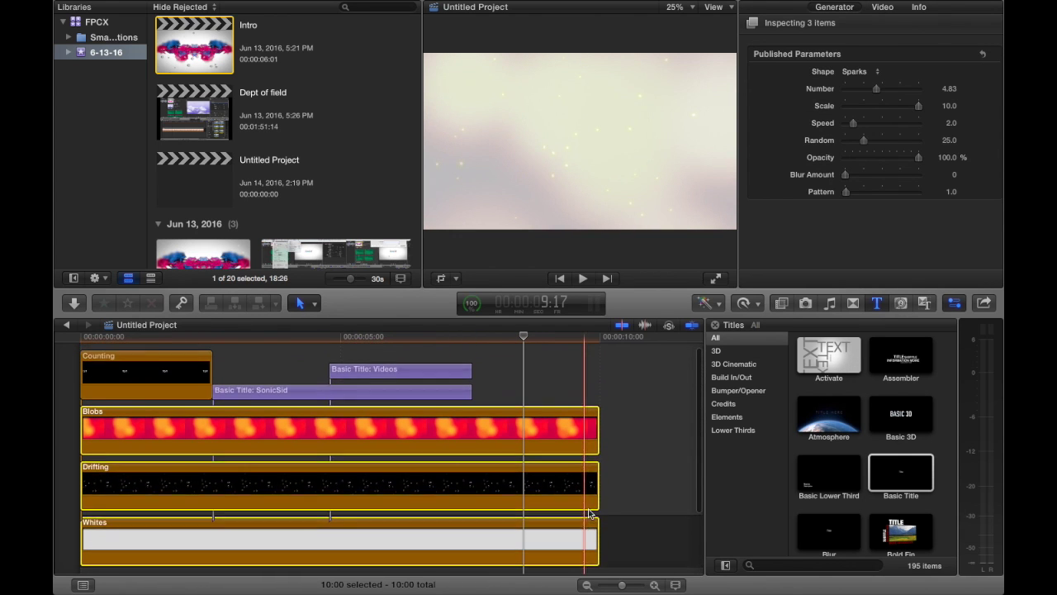
pyautogui.moveTo(598, 439); pyautogui.dragTo(472, 444)
pyautogui.moveTo(622, 570); pyautogui.dragTo(602, 494)
pyautogui.moveTo(599, 496); pyautogui.dragTo(472, 507)
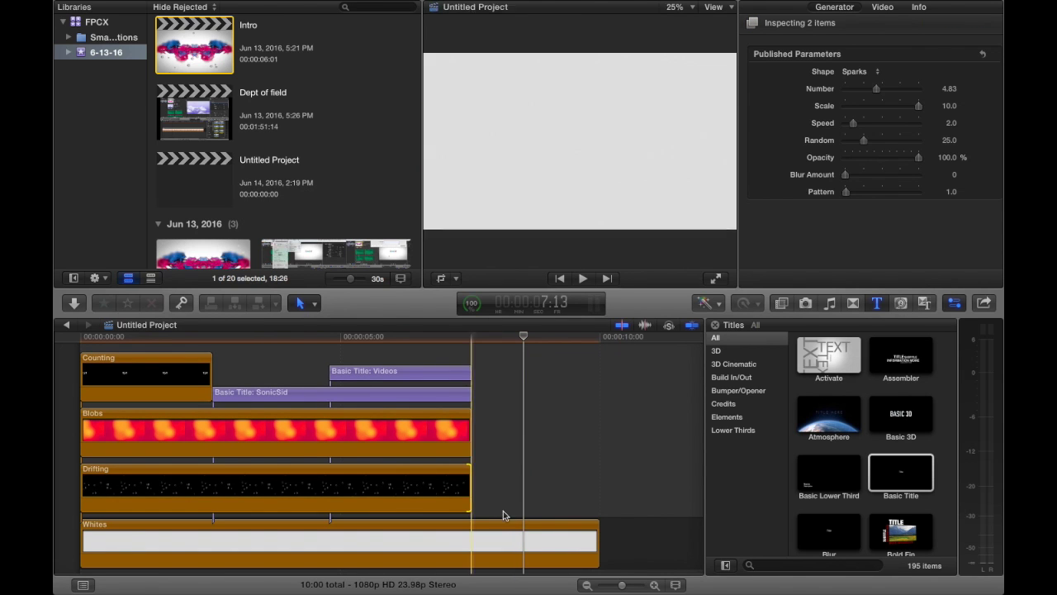
pyautogui.moveTo(596, 564); pyautogui.dragTo(473, 543)
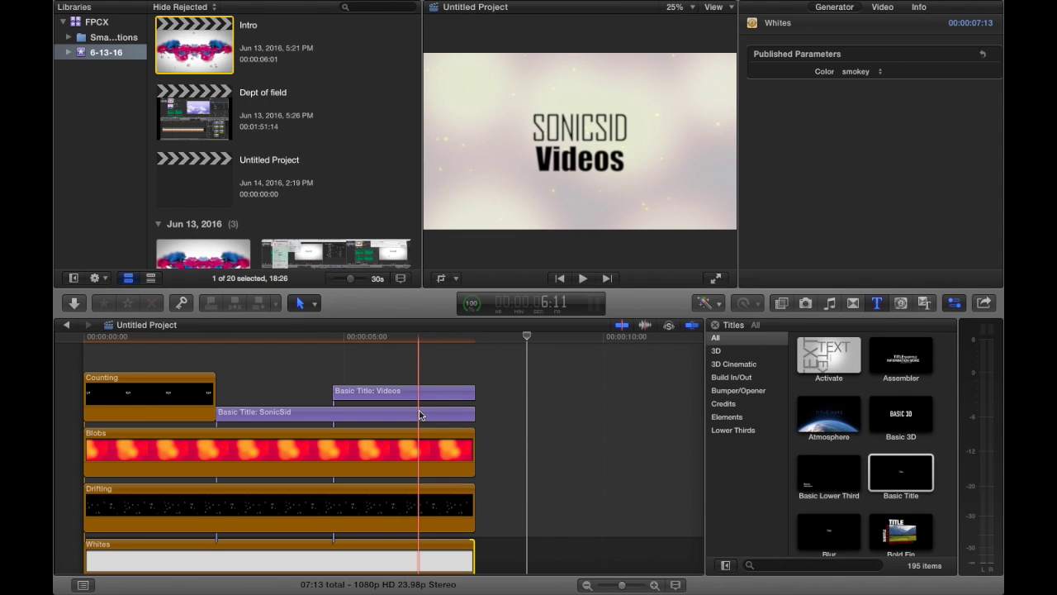
pyautogui.scroll(-3, 701, 414)
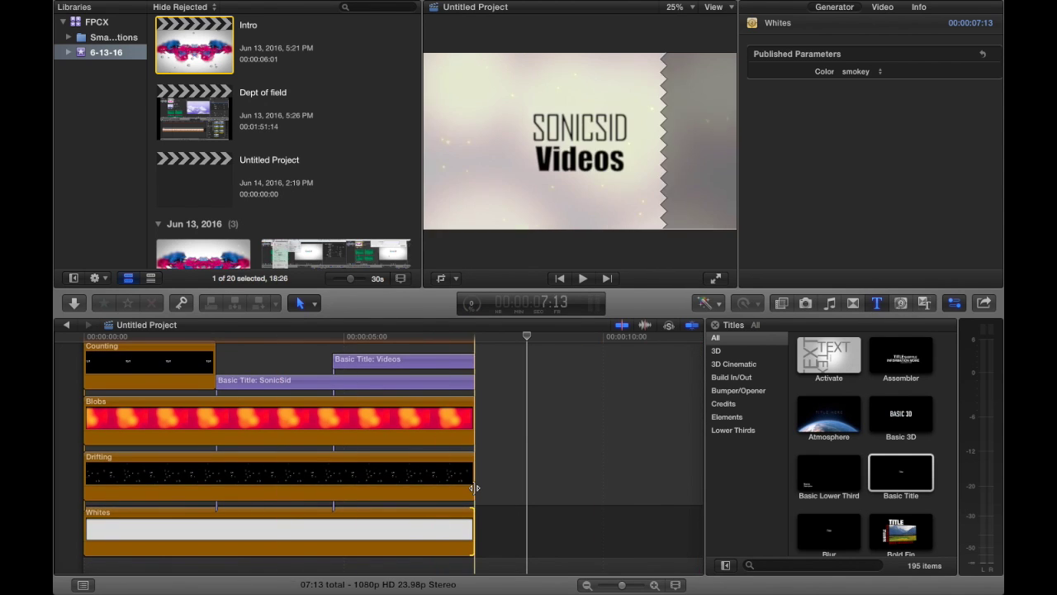
pyautogui.scroll(1, 473, 486)
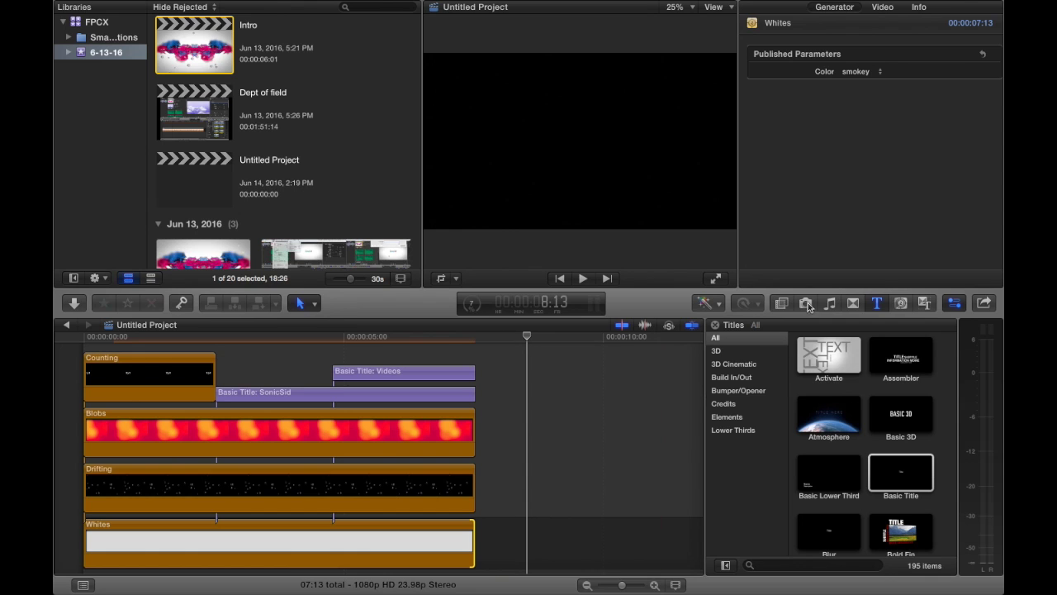
pyautogui.click(782, 305)
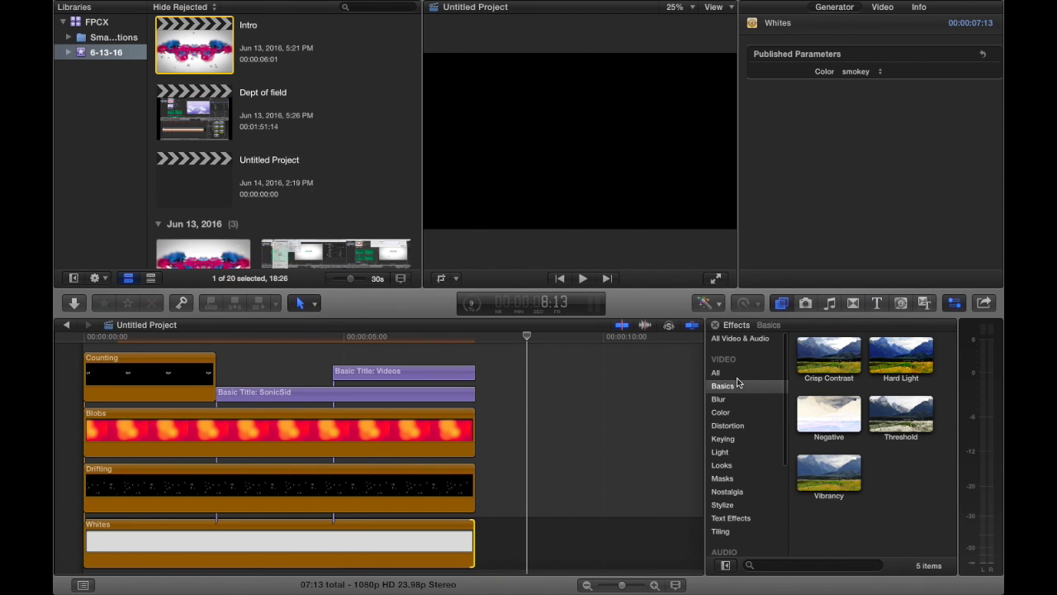
# Step: Apply the Focus blur to the Whites clip and set its Amount to 68.3 in the inspector
pyautogui.click(739, 403)
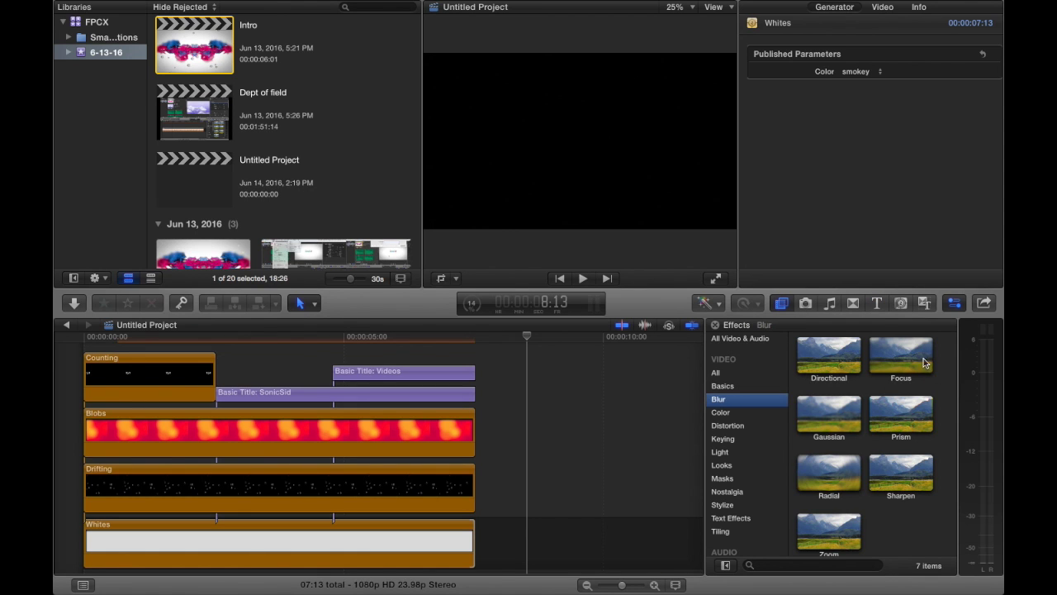
pyautogui.moveTo(925, 363); pyautogui.dragTo(434, 552)
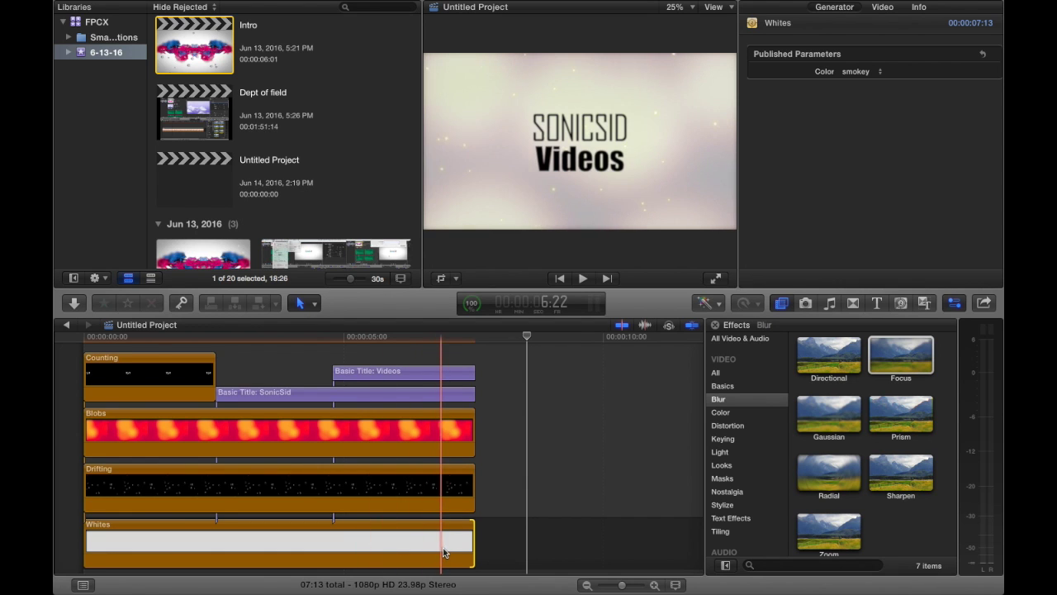
pyautogui.click(442, 552)
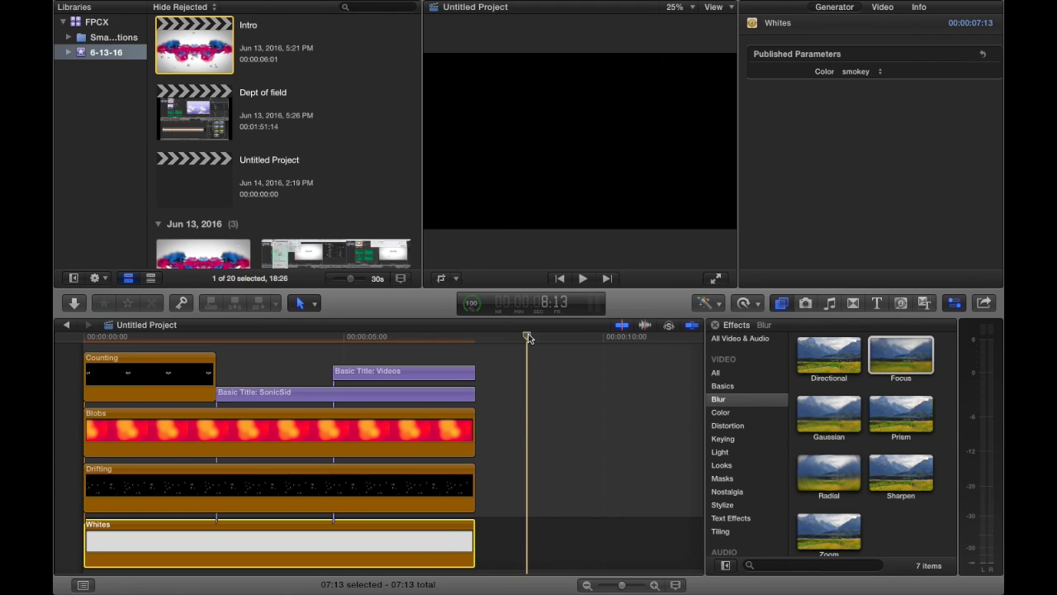
pyautogui.click(417, 335)
pyautogui.click(886, 8)
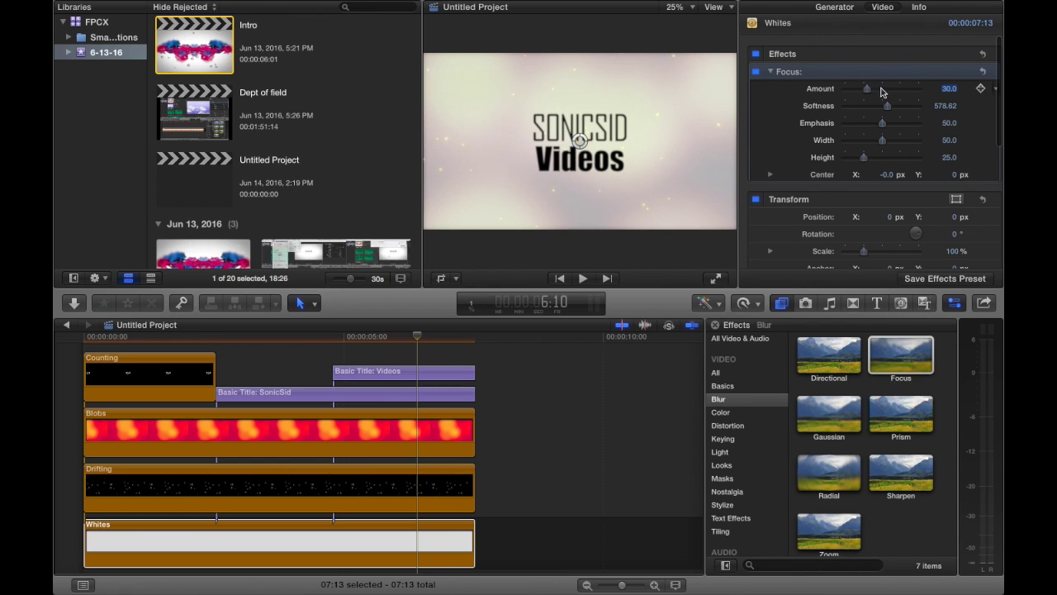
pyautogui.moveTo(898, 92); pyautogui.dragTo(897, 91)
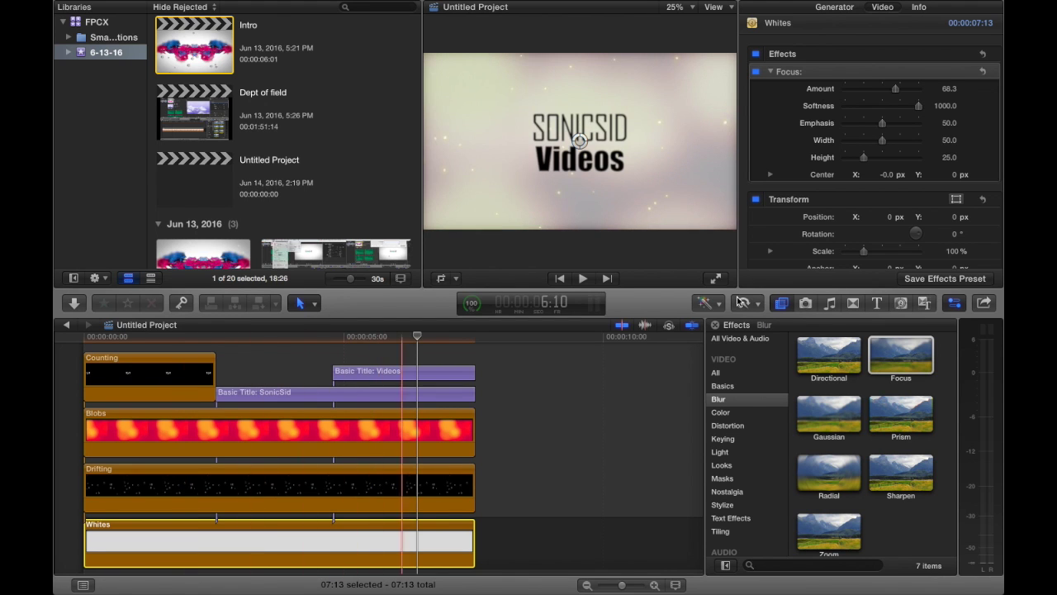
pyautogui.click(831, 303)
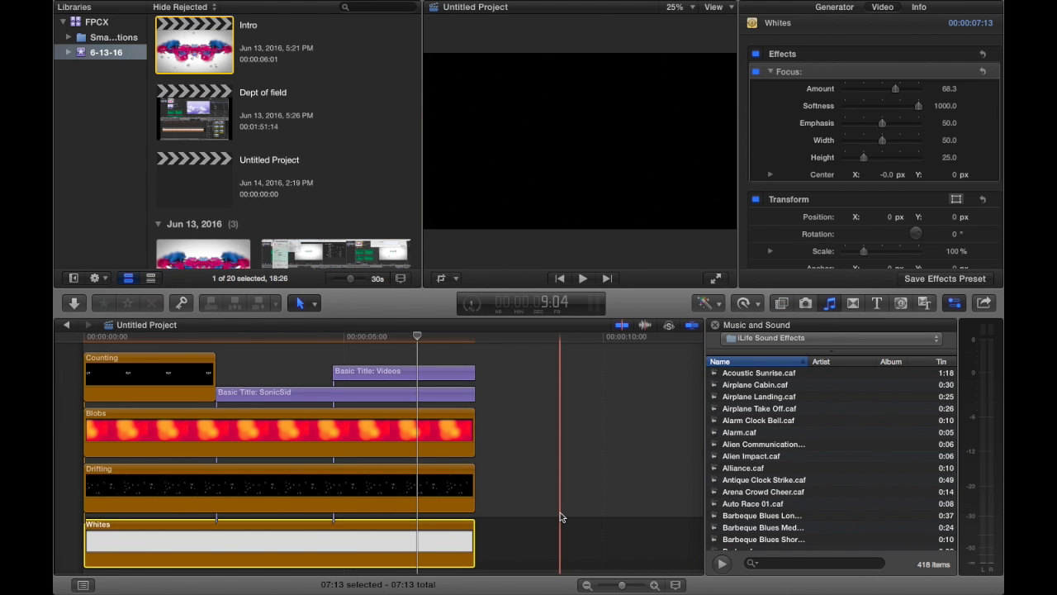
pyautogui.scroll(-5, 560, 517)
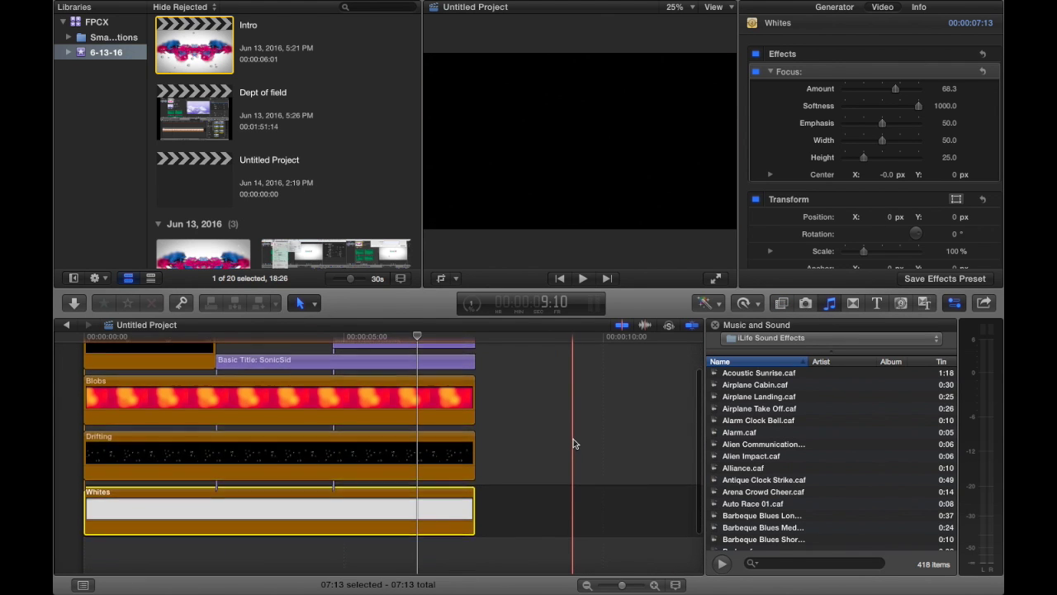
pyautogui.scroll(5, 314, 446)
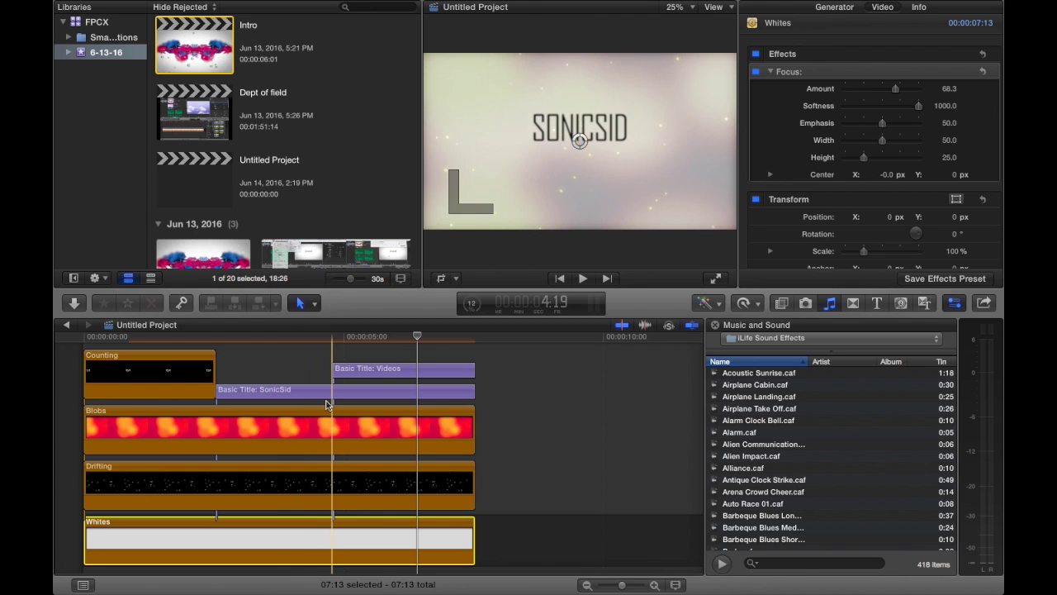
pyautogui.click(336, 340)
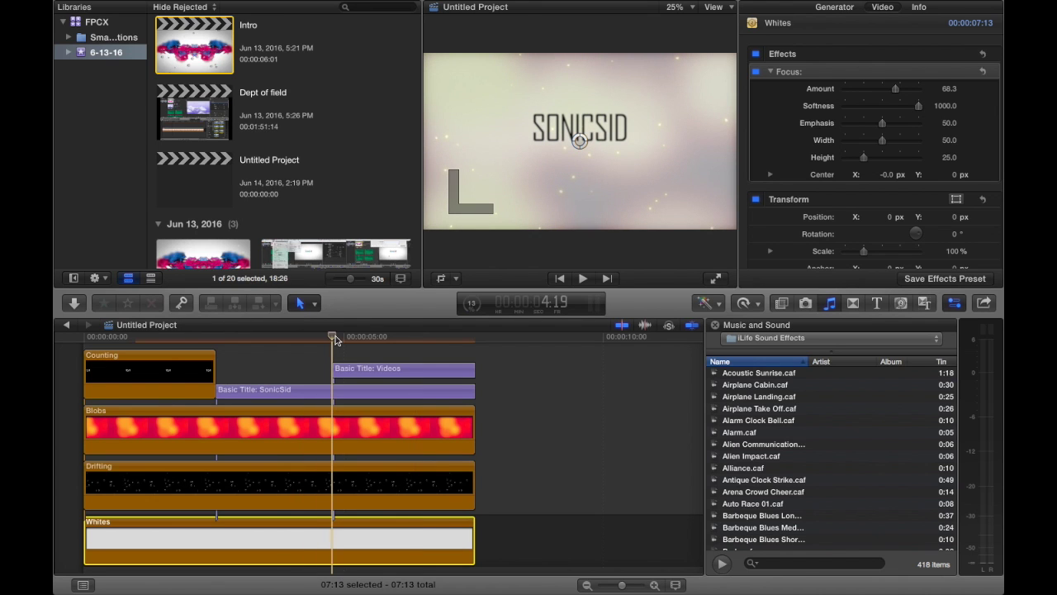
pyautogui.scroll(-2, 335, 404)
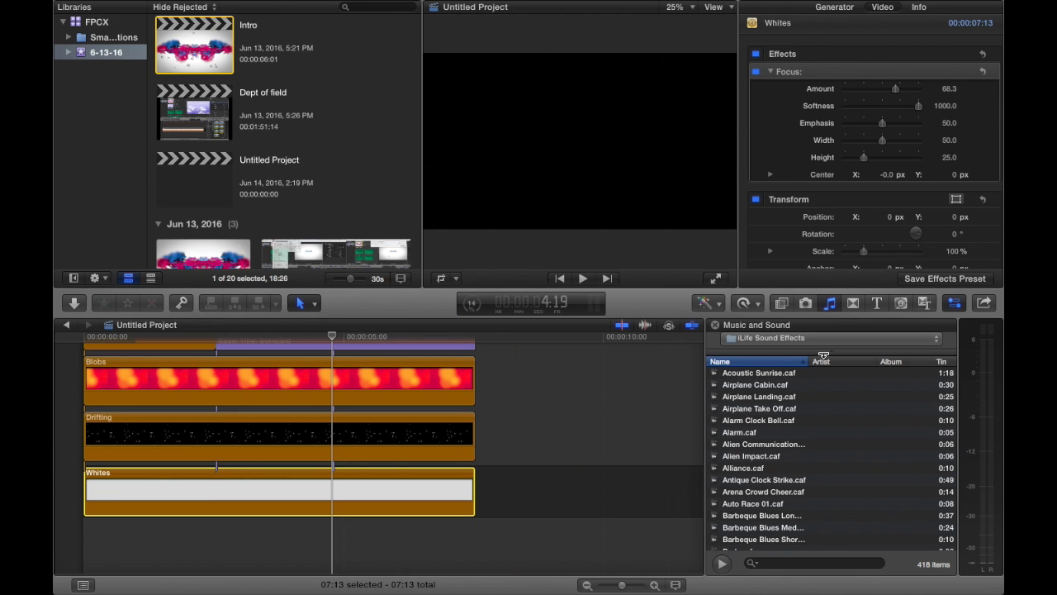
pyautogui.click(773, 564)
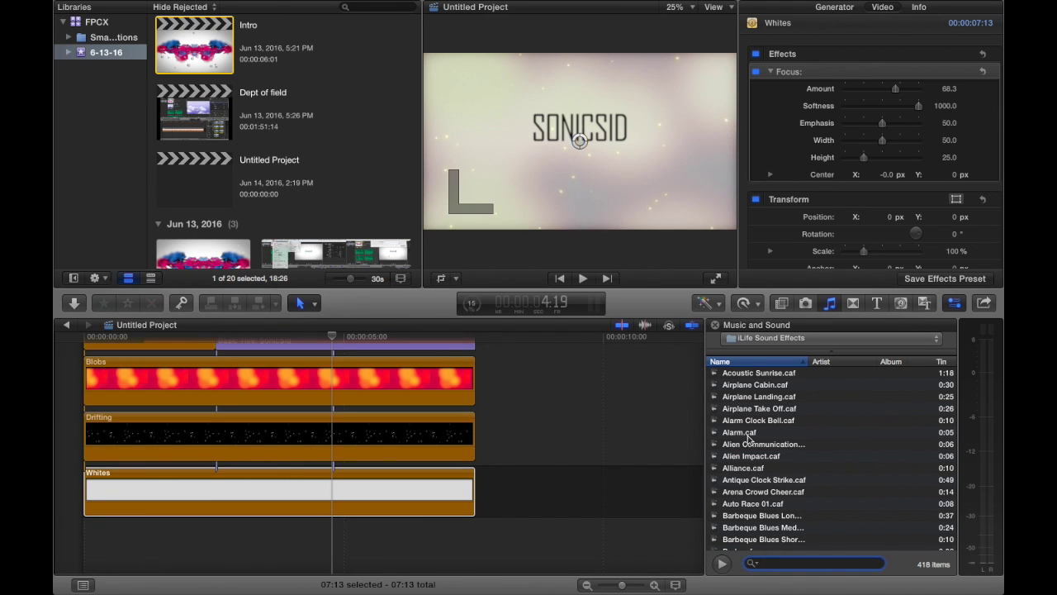
pyautogui.scroll(-5, 749, 440)
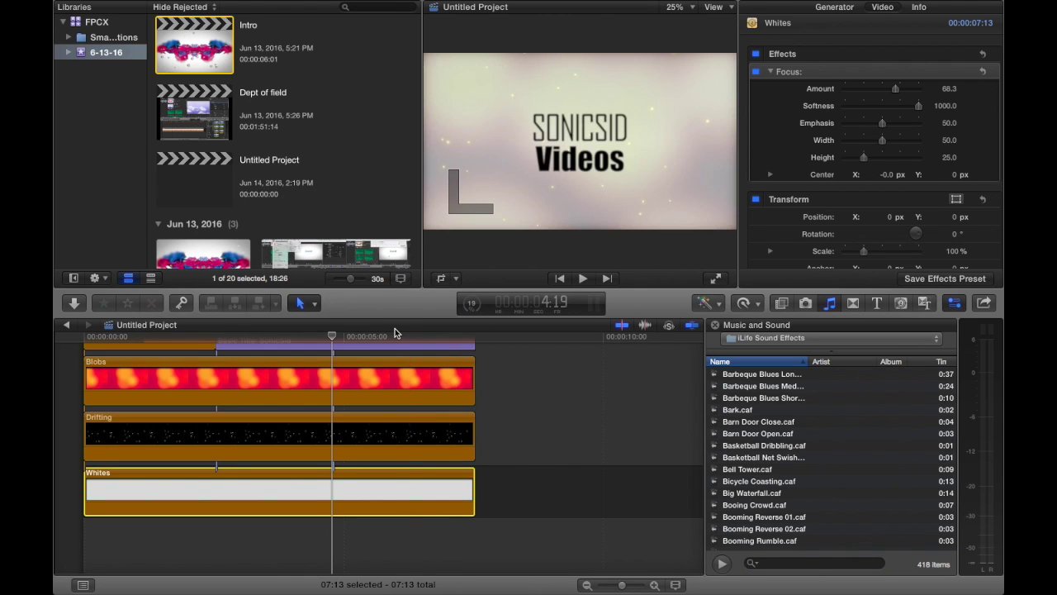
pyautogui.scroll(2, 397, 413)
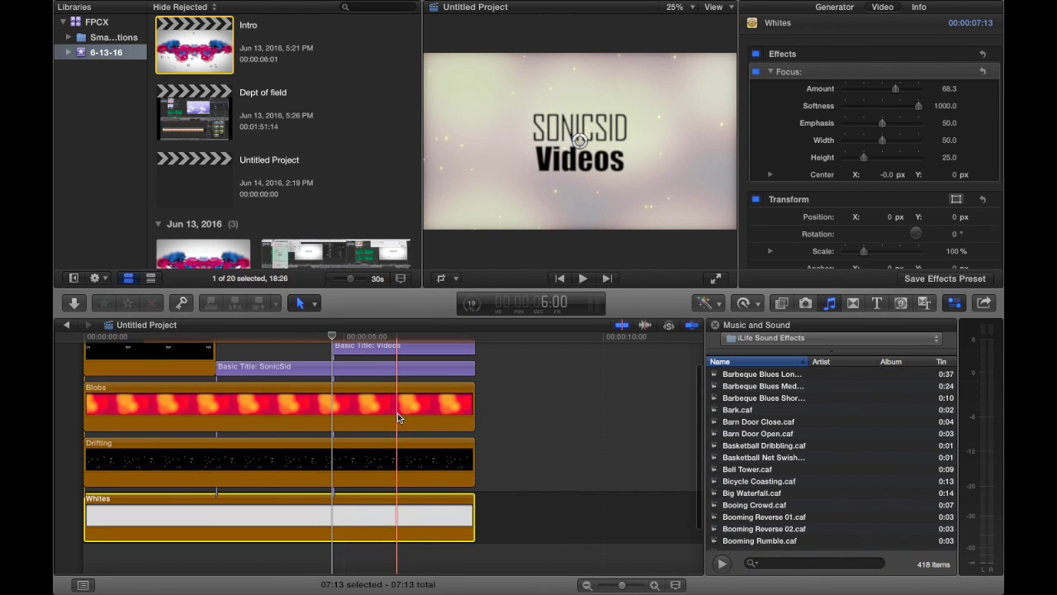
pyautogui.scroll(3, 397, 413)
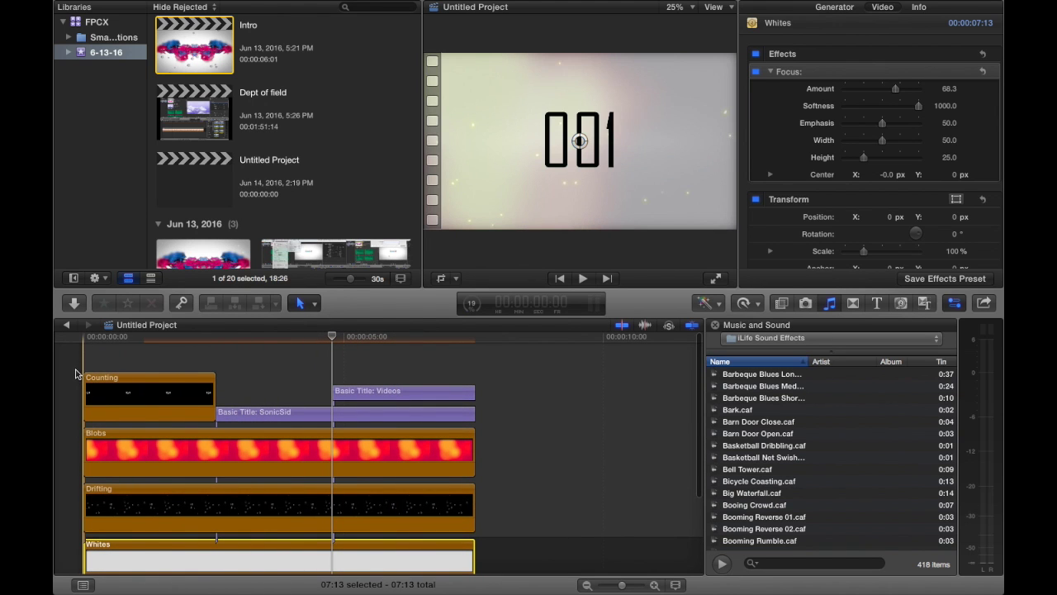
pyautogui.click(782, 304)
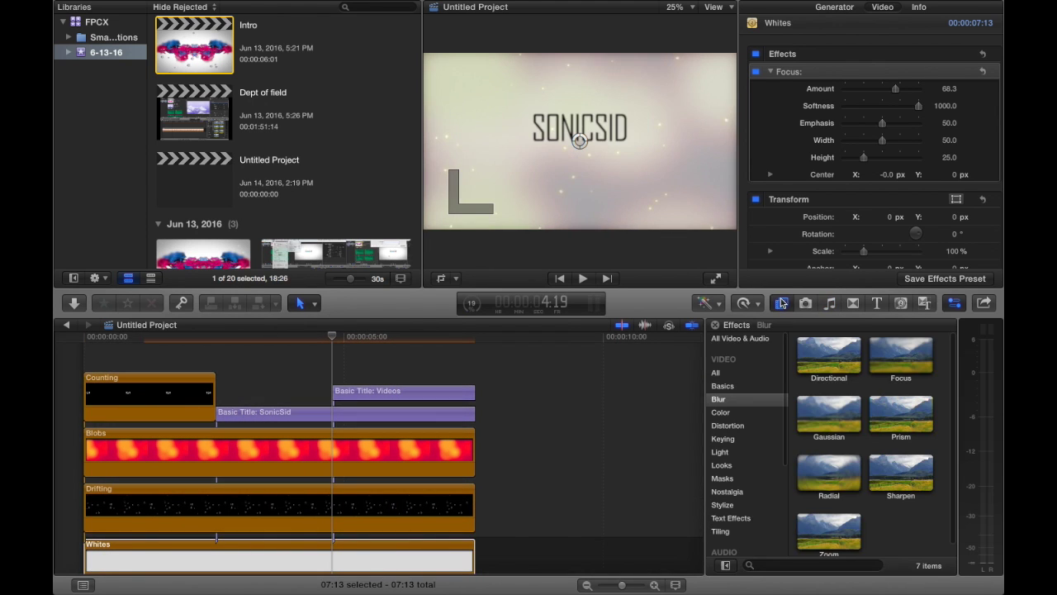
# Step: List the Color effects, deselect the Whites clip, and play the intro from the beginning
pyautogui.click(721, 413)
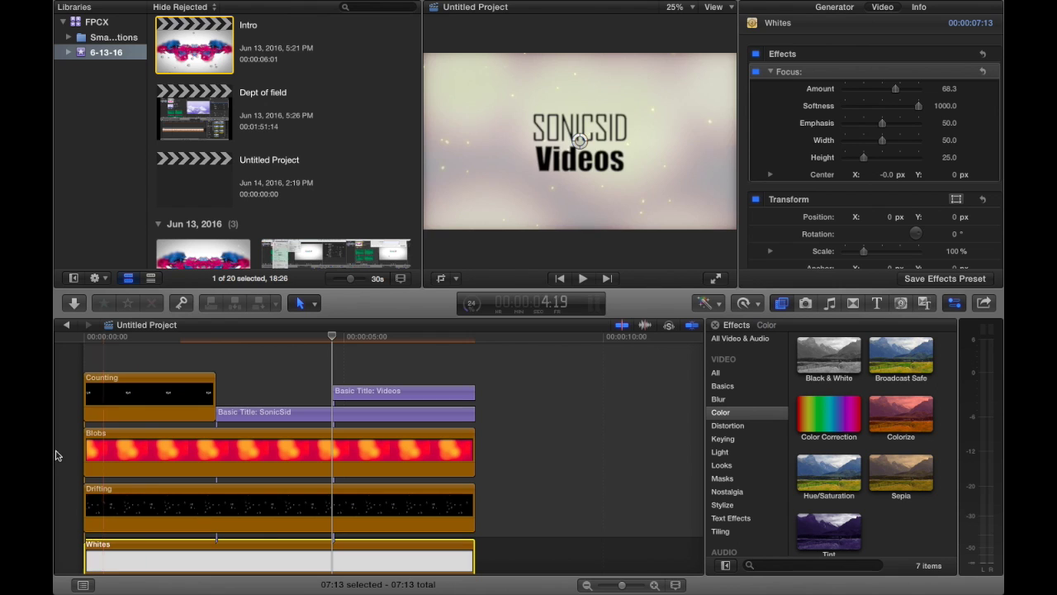
pyautogui.click(78, 373)
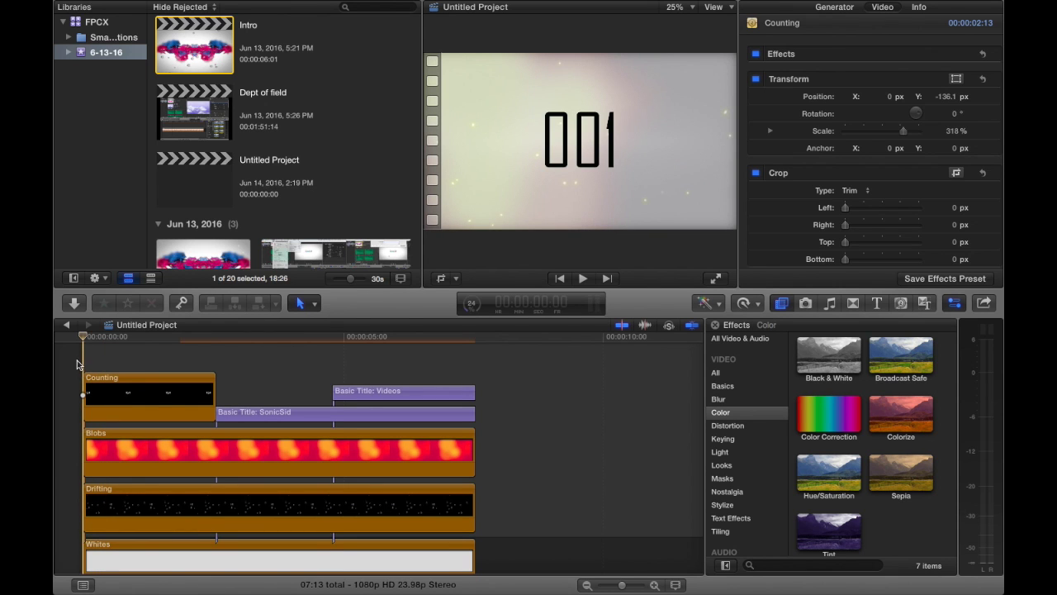
pyautogui.press('space')
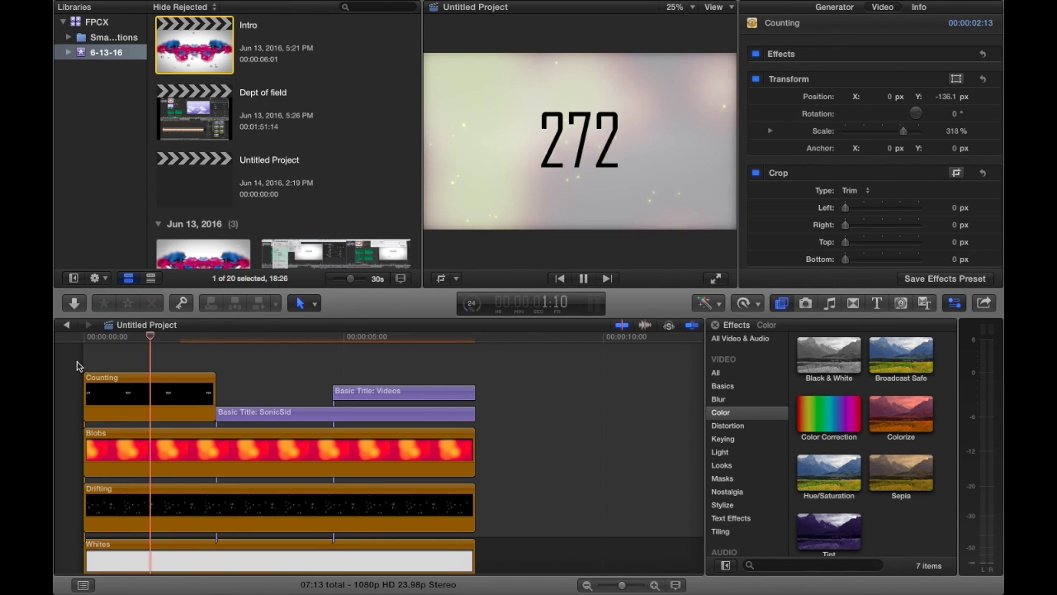